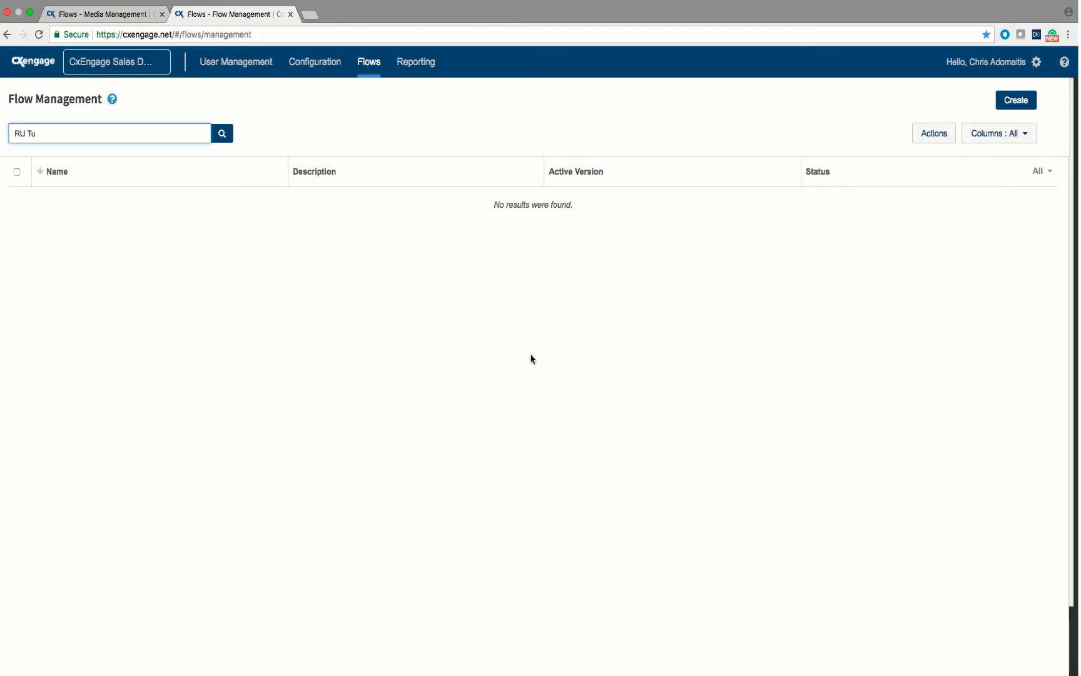
Review the RU Tutorial text-to-speech entries in Media Management, including the Voicemail Option source text.
left_click(341, 65)
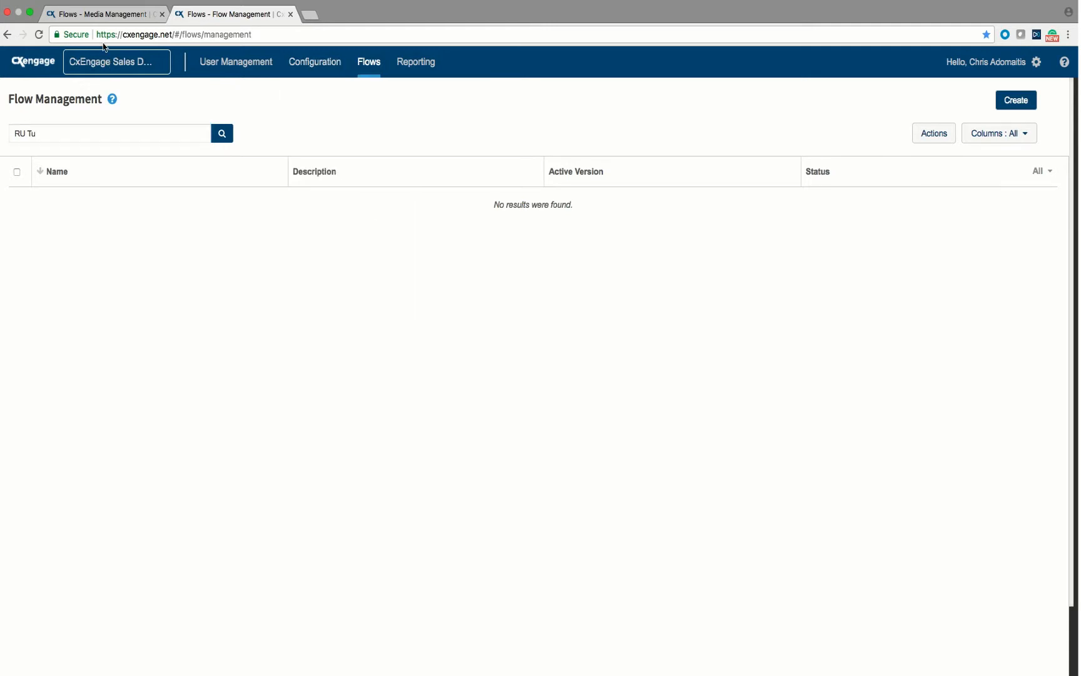
left_click(103, 13)
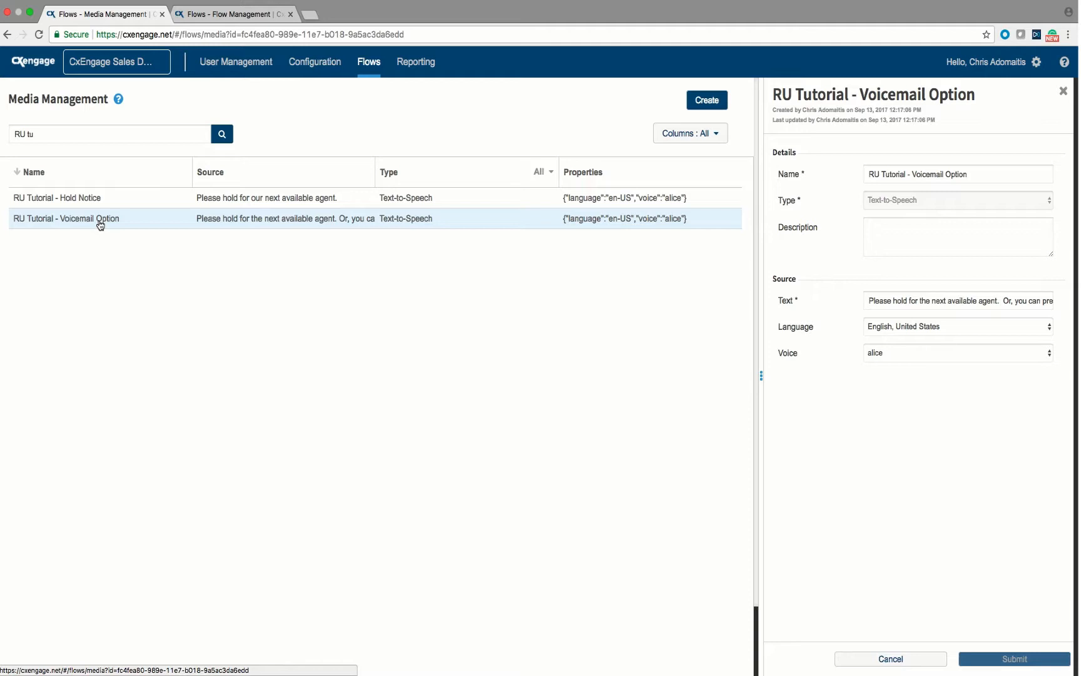
left_click(247, 15)
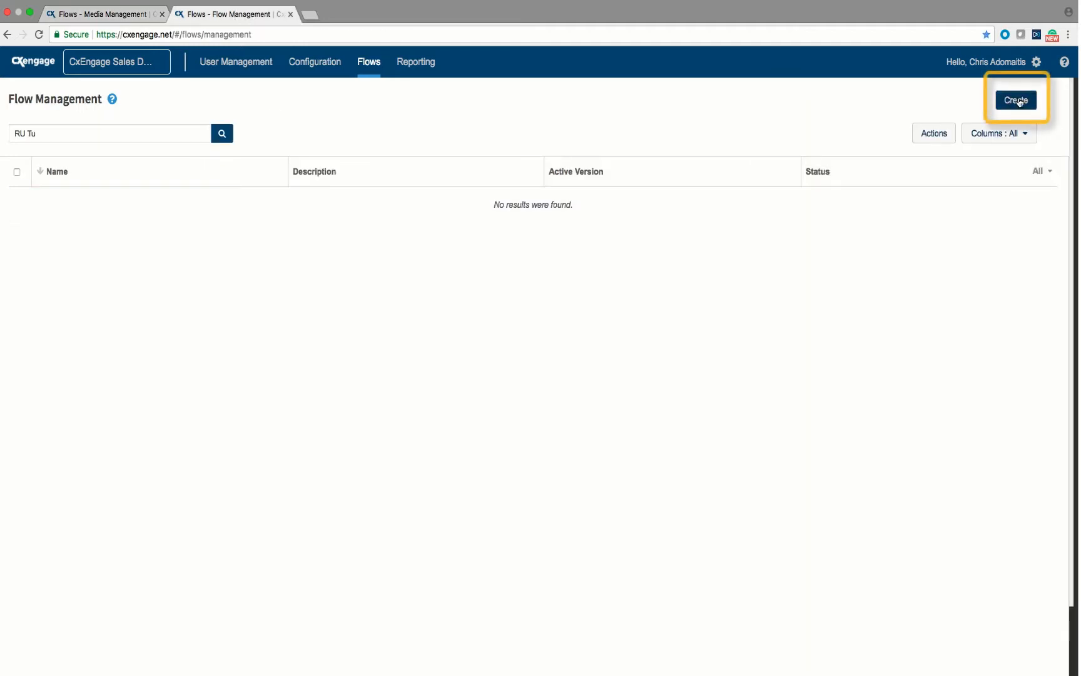
Start a new flow and name it "RU Tutorial Flow".
left_click(1015, 100)
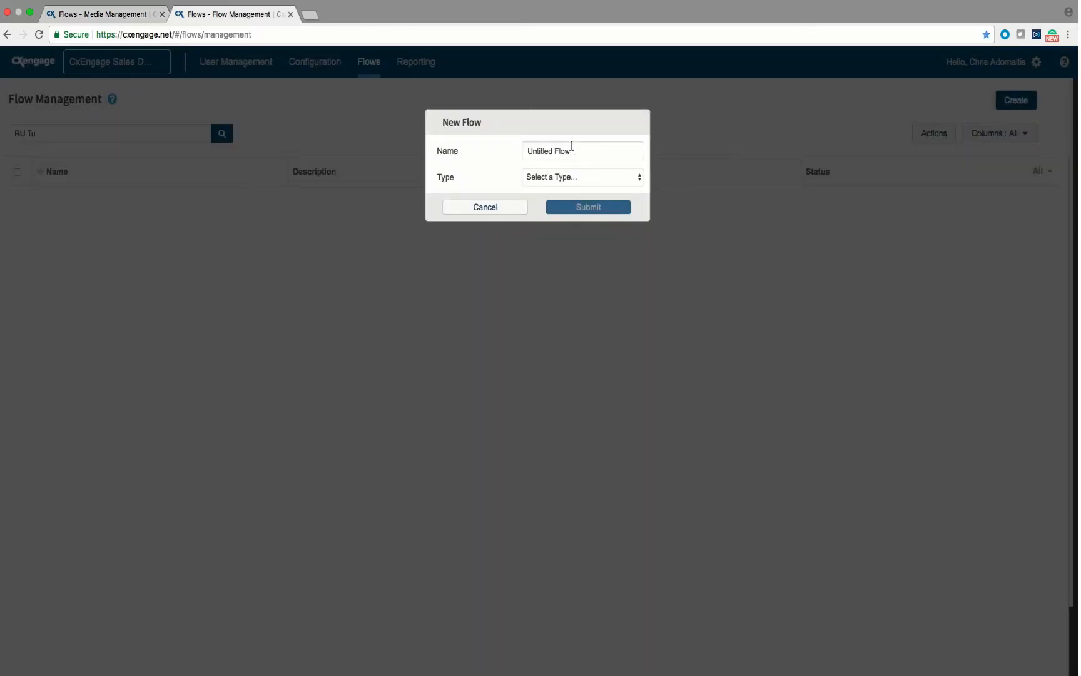
left_click(571, 148)
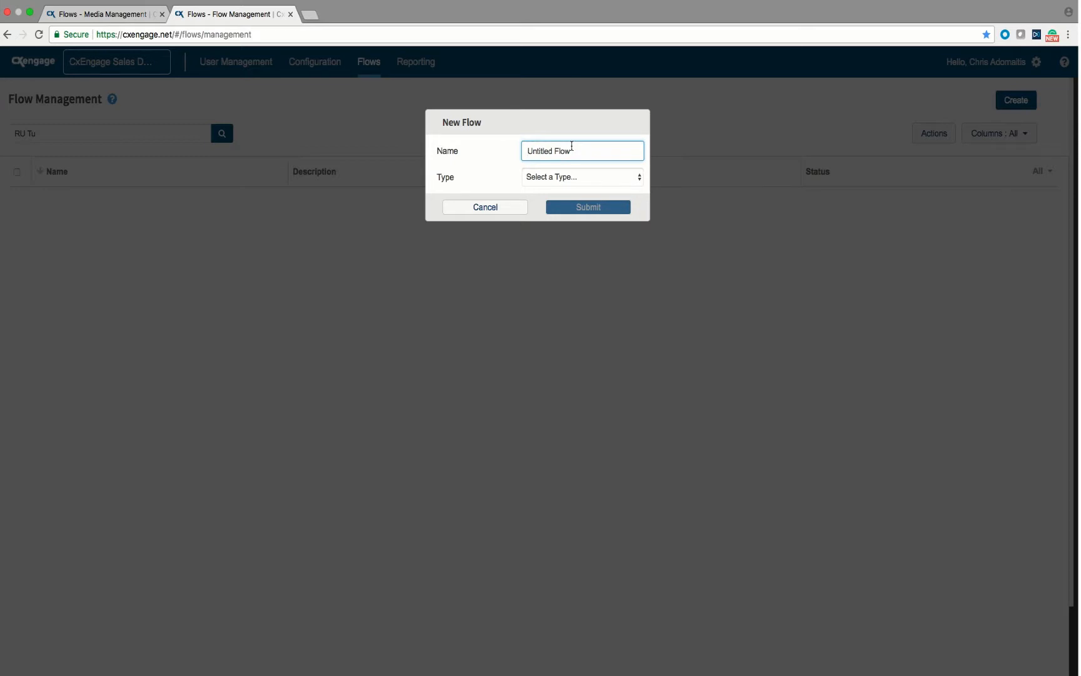
key("super+Left")
type("RU")
key("shift+Right")
key("shift+Right")
key("shift+Right")
key("shift+Right")
key("shift+Right")
key("shift+Right")
key("shift+Right")
key("shift+Right")
key("shift+Right")
key("shift+Right")
key("shift+Right")
key("shift+Right")
key("shift+Right")
type("Turtorial Flow")
left_click(552, 150)
key("BackSpace")
Create the flow with type Reusable and place an Entry element near the canvas's upper-left corner.
left_click(570, 178)
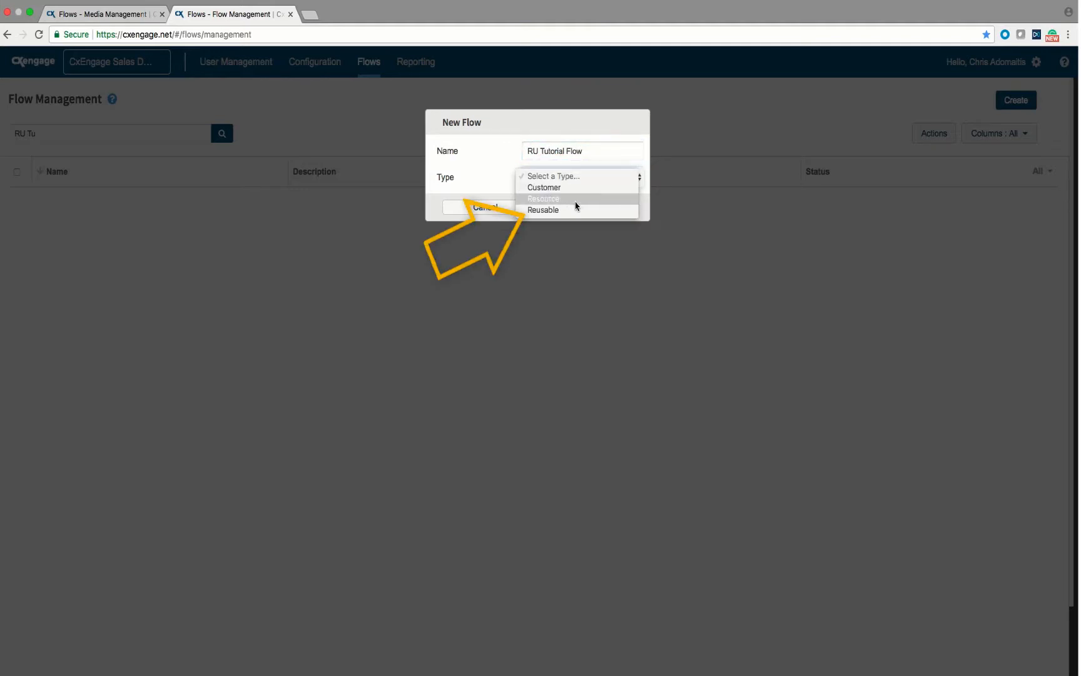
left_click(575, 211)
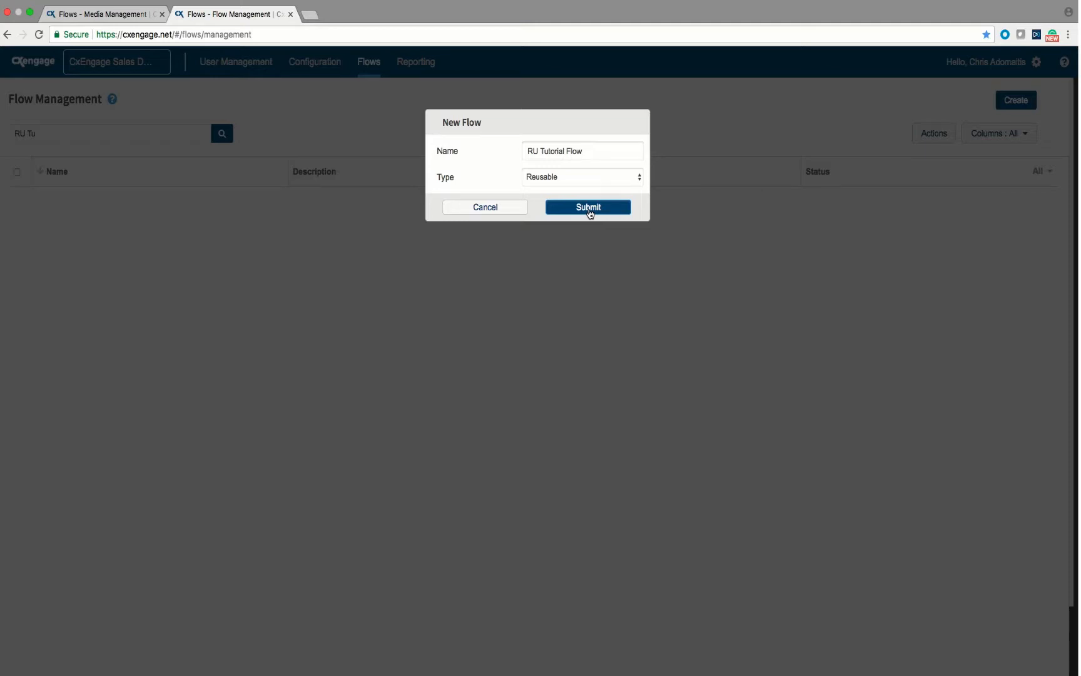
left_click(588, 210)
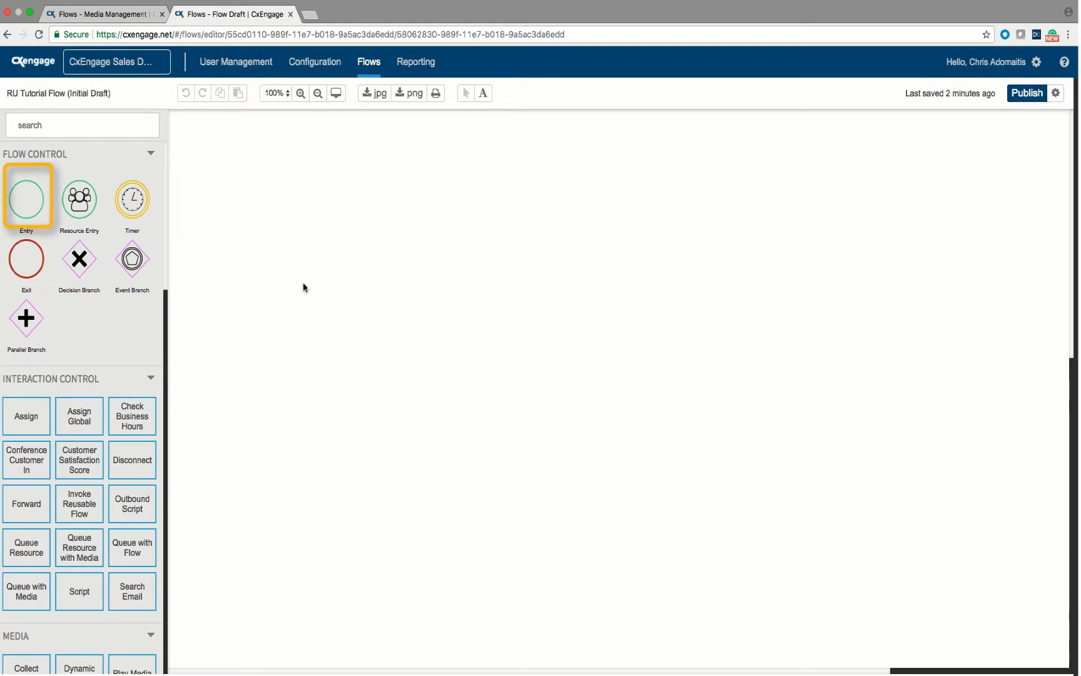
left_click_drag(32, 204, 237, 212)
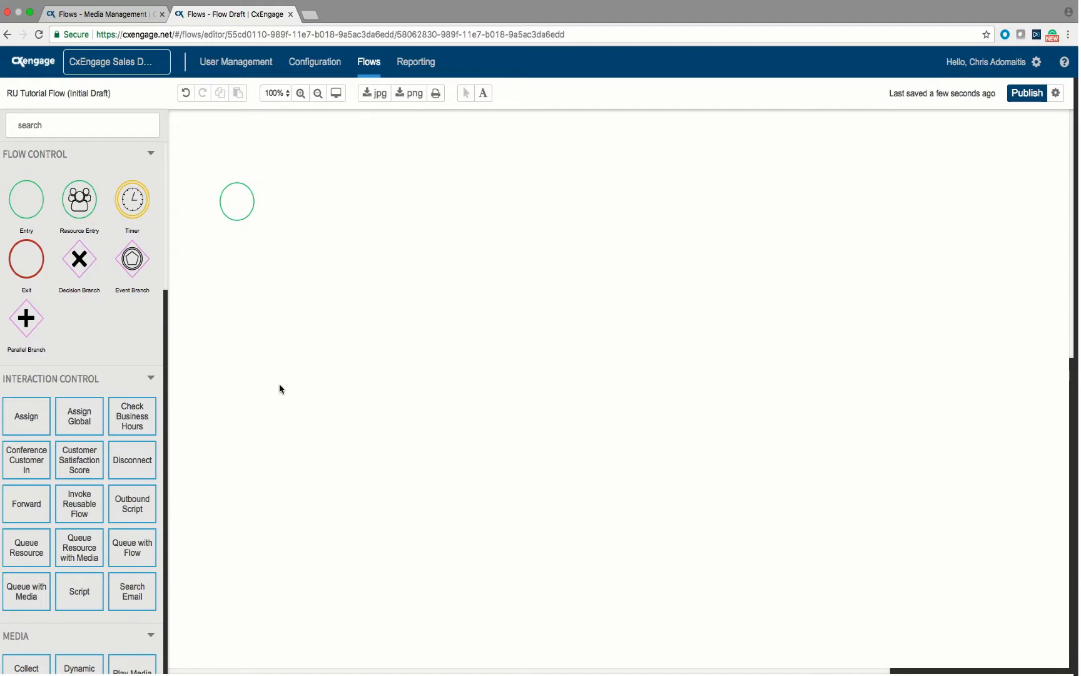
Add a flow input labelled "Hold Music" with variable hold_music and type Media.
left_click(1056, 94)
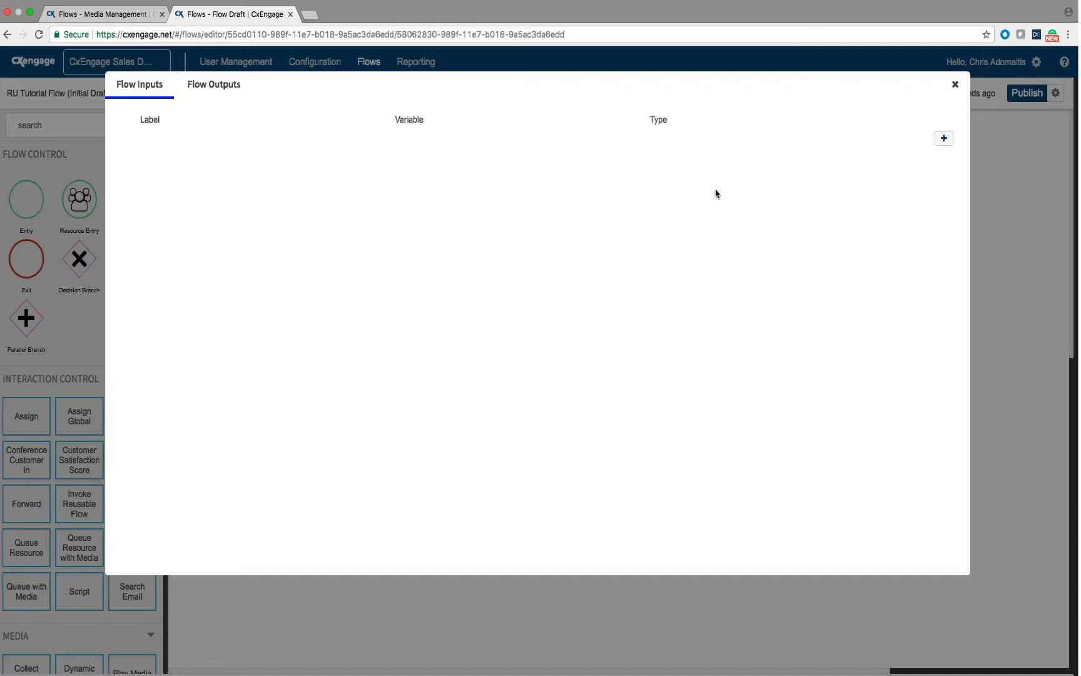
left_click(944, 139)
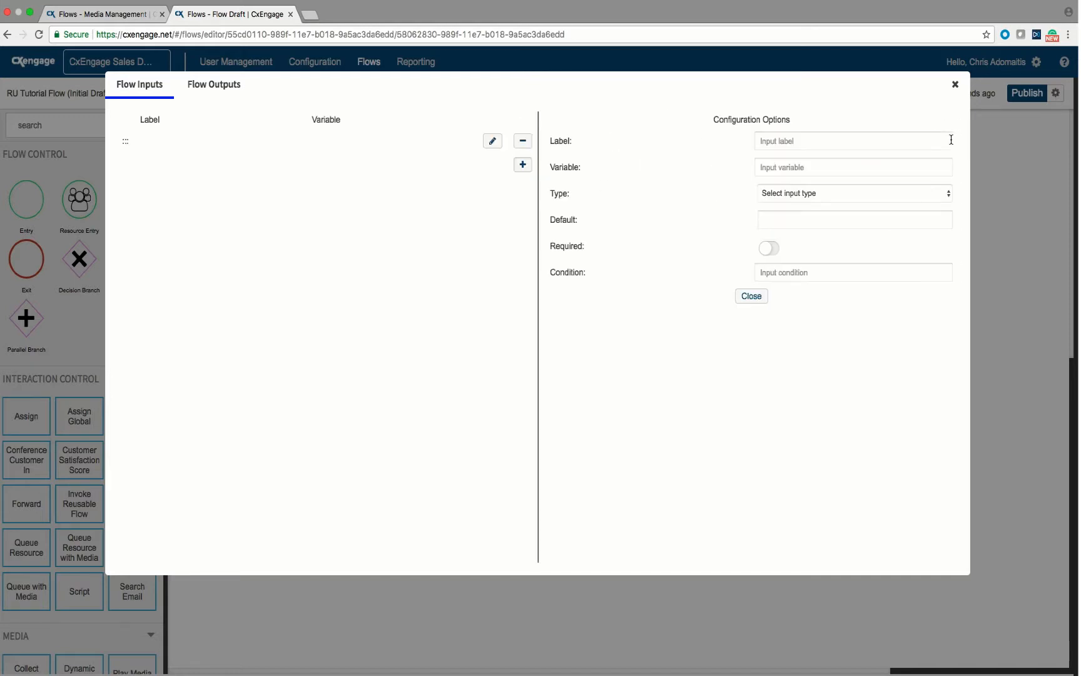
left_click(838, 144)
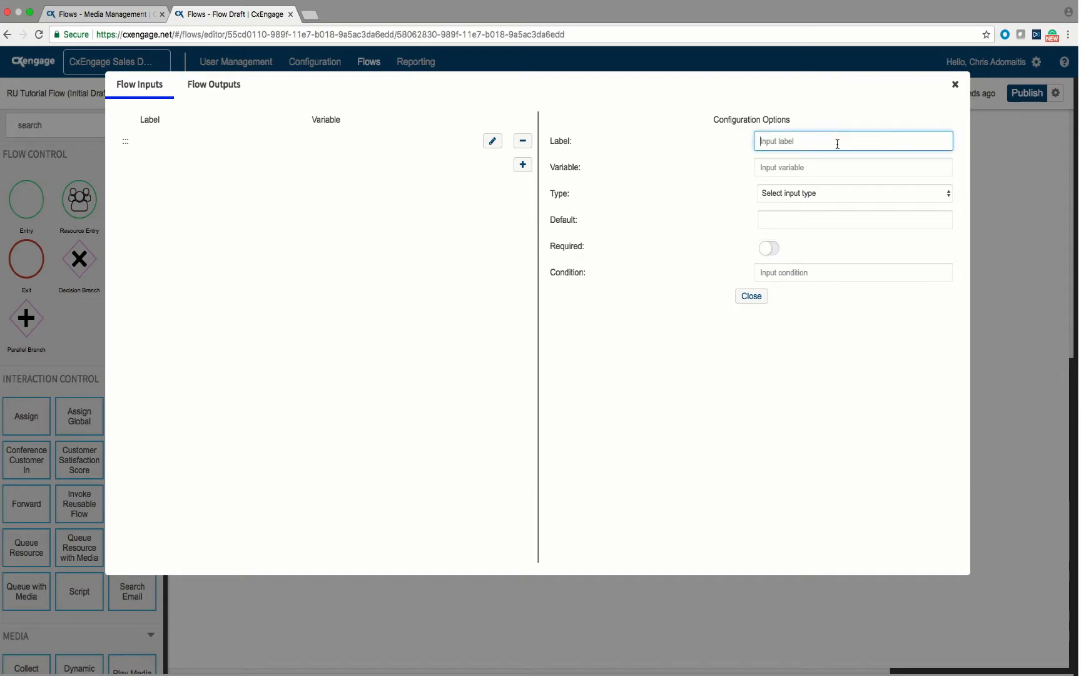
type("Hold Music")
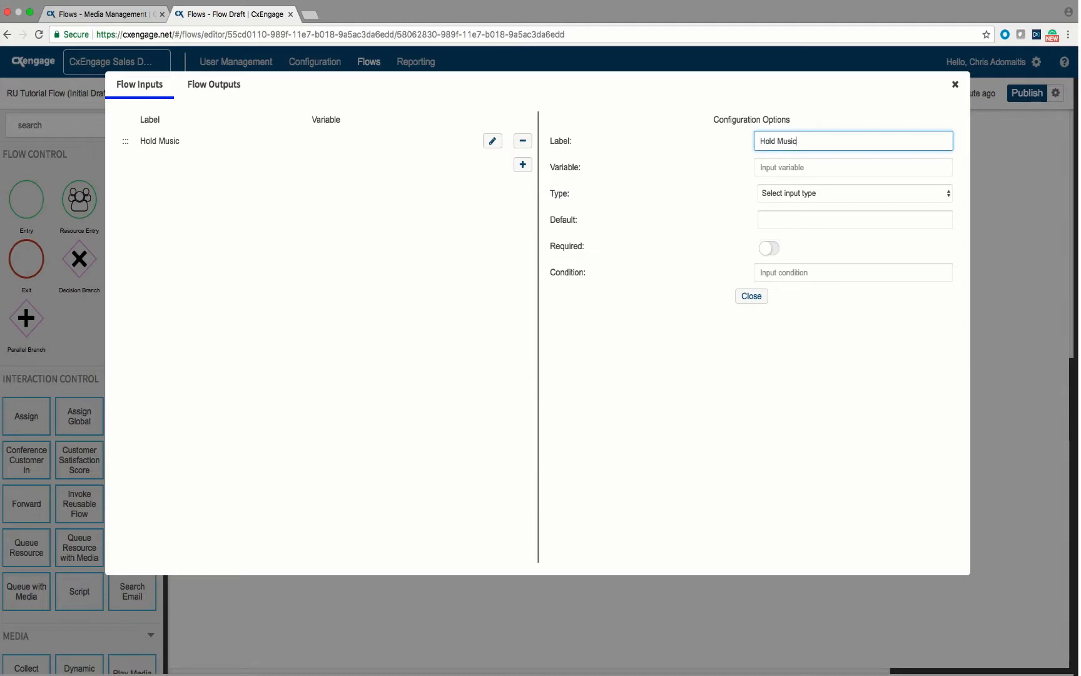
key("Tab")
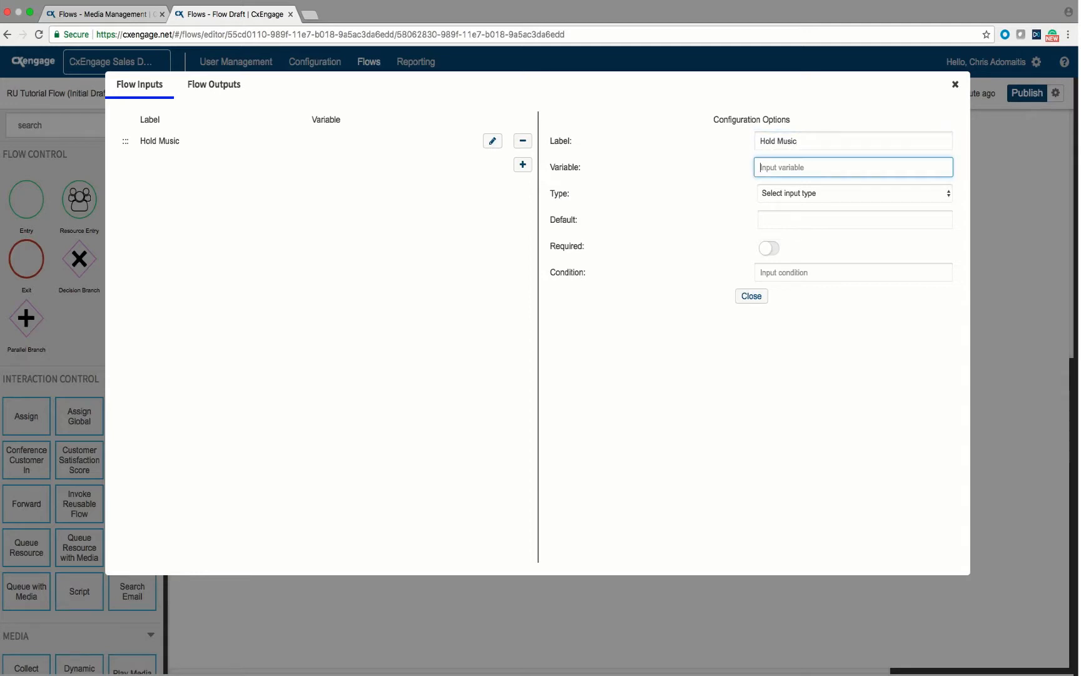
type("hold")
type("_ms")
type("usic")
left_click(837, 193)
left_click(835, 237)
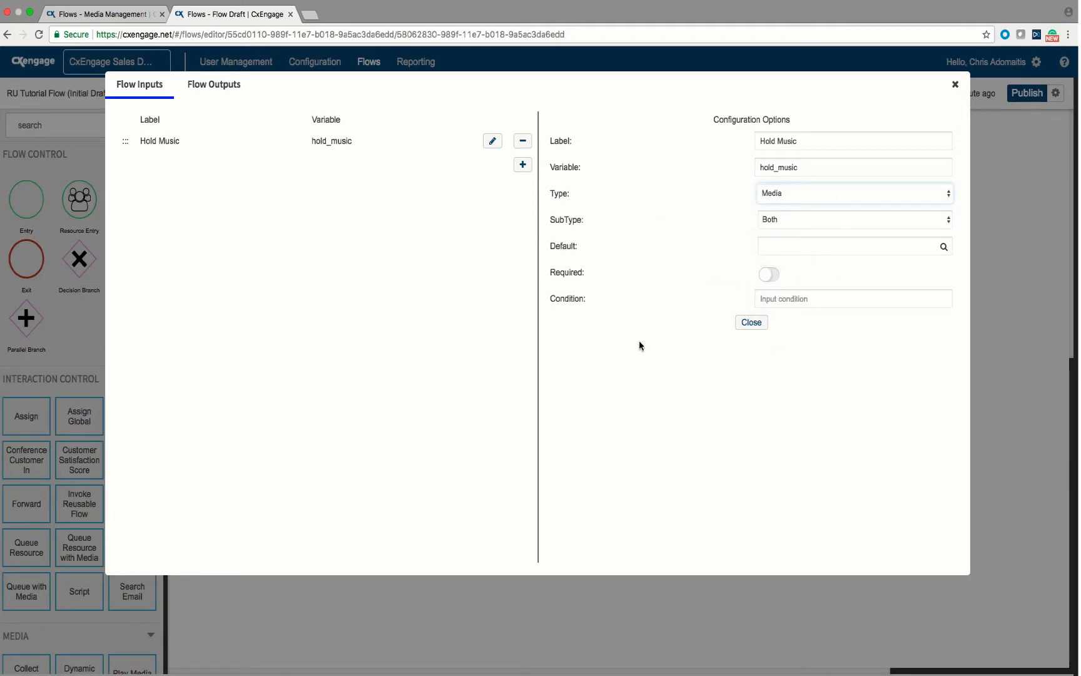
left_click(751, 331)
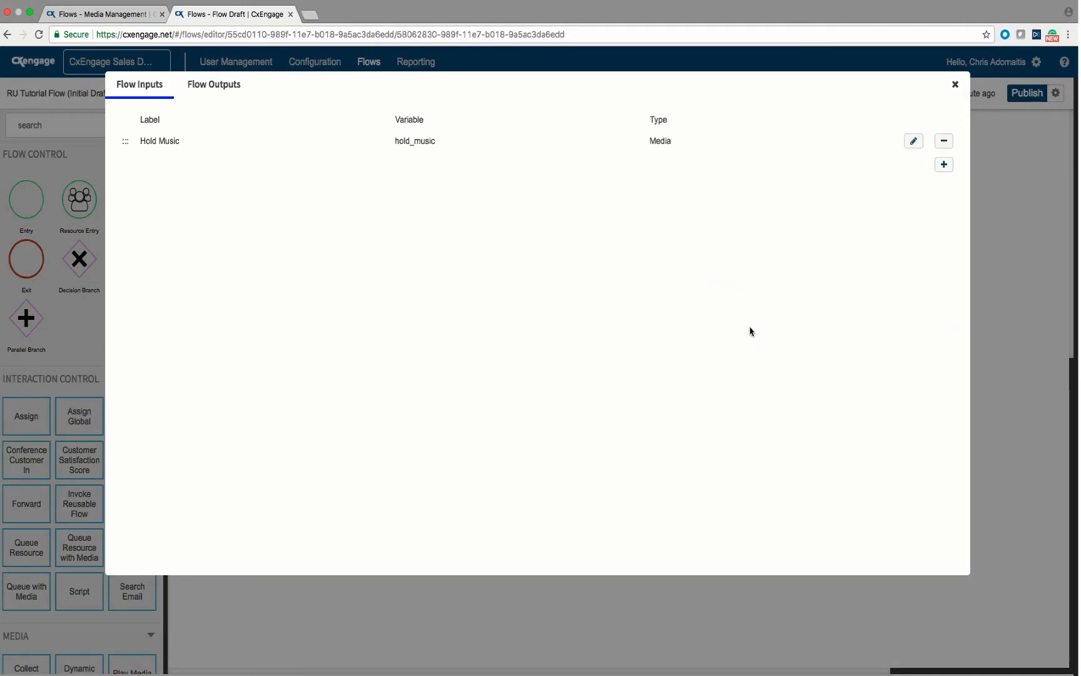
Add a second flow input labelled "Voicemail Number" with variable voicemail_number.
left_click(944, 166)
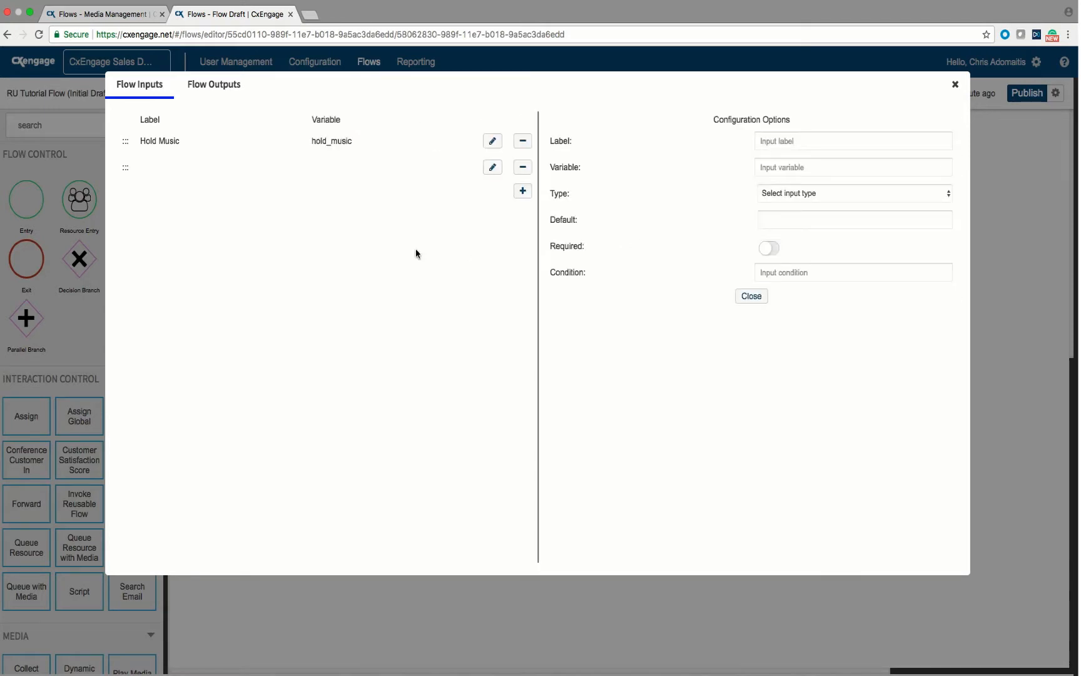
left_click(807, 143)
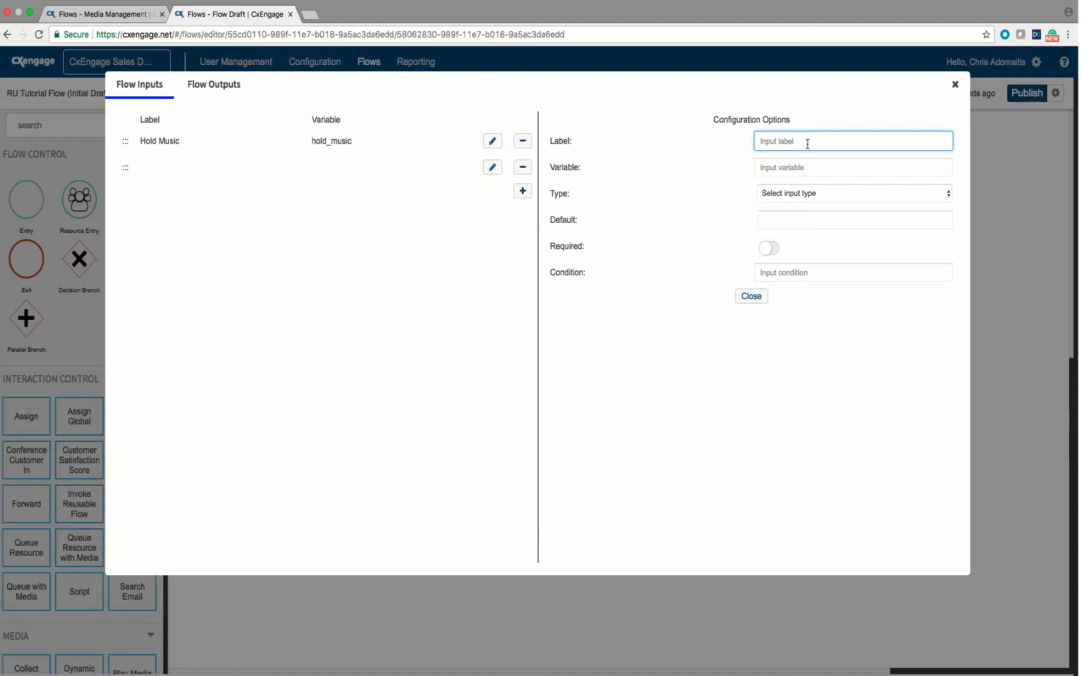
type("Voc")
type("ie")
type("mai")
type("l ")
type("Number")
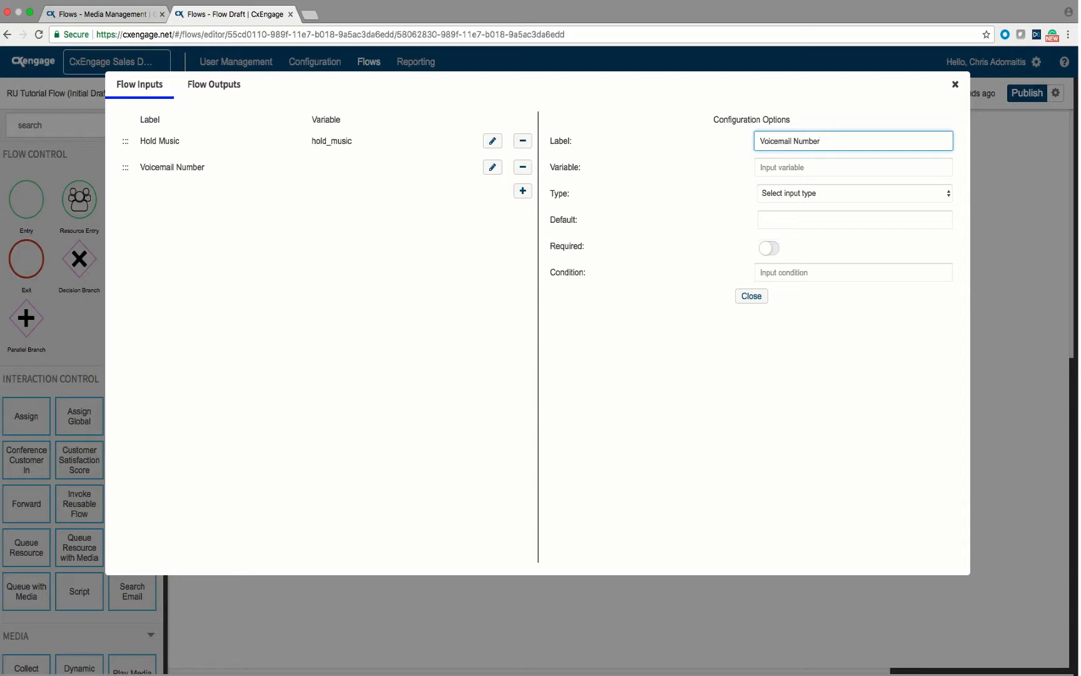
key("Tab")
type("voice")
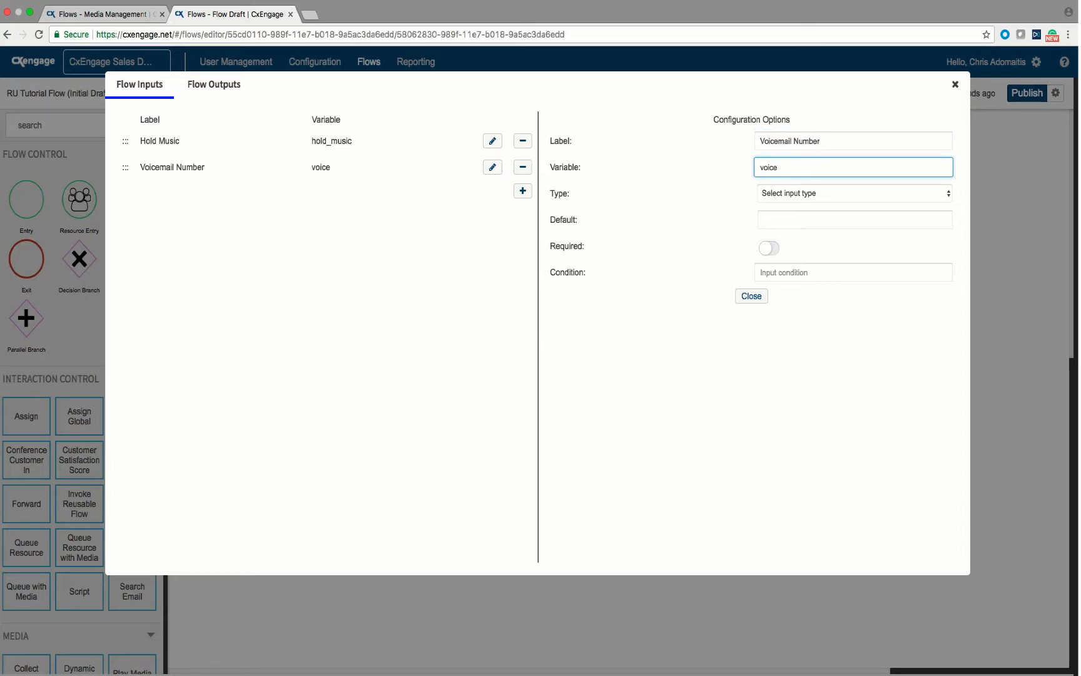
type("ma")
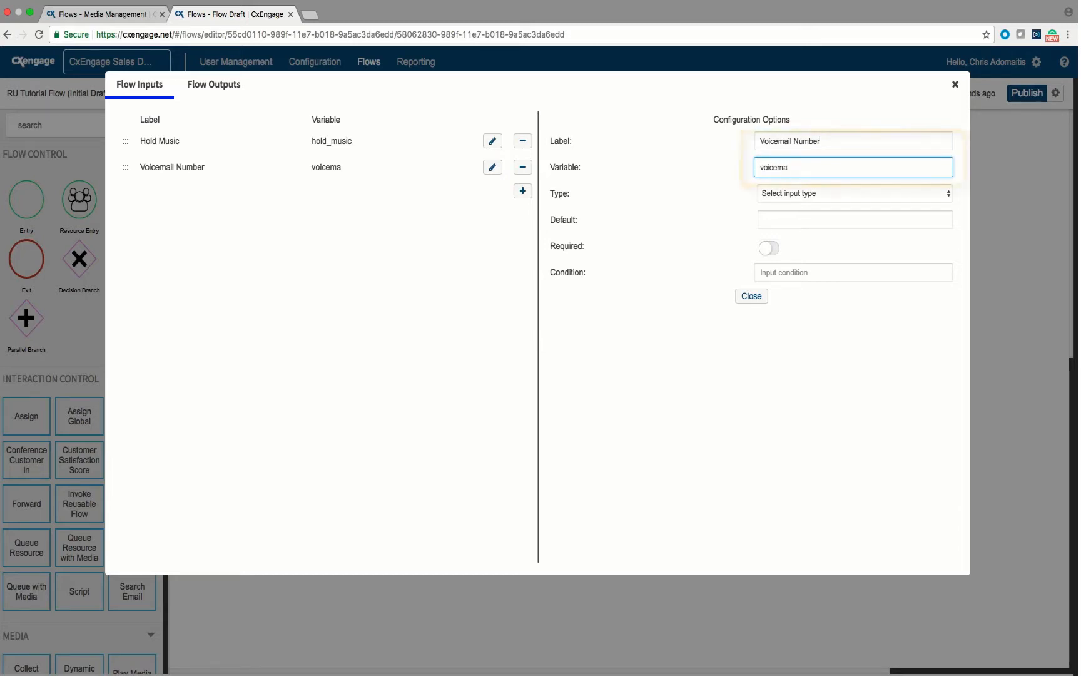
type("il_")
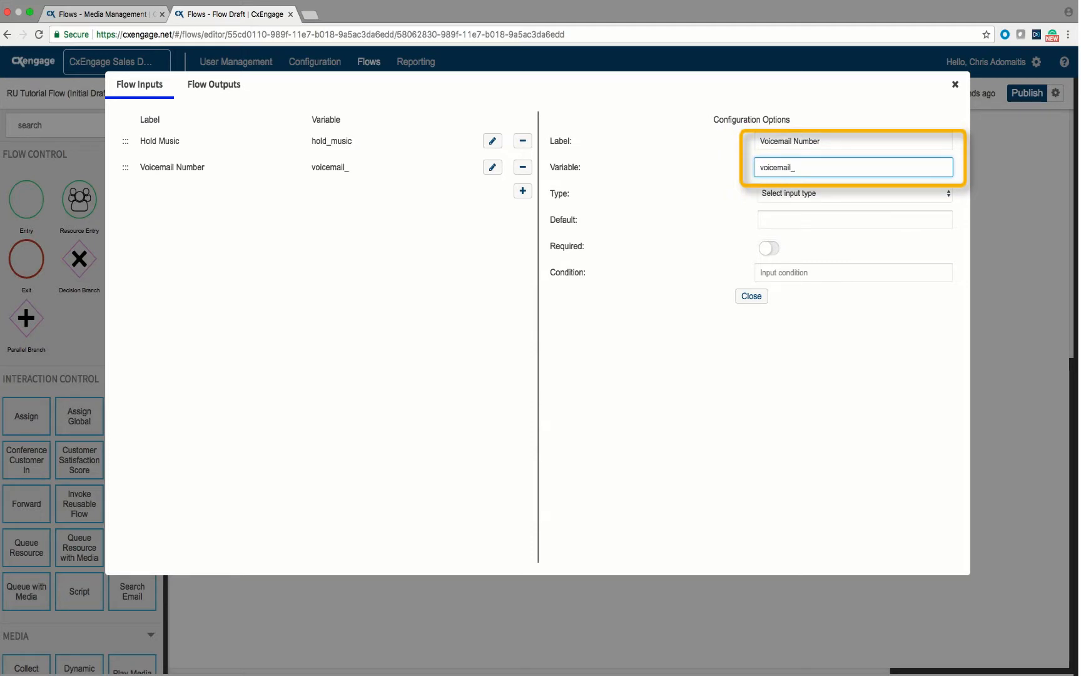
type("number")
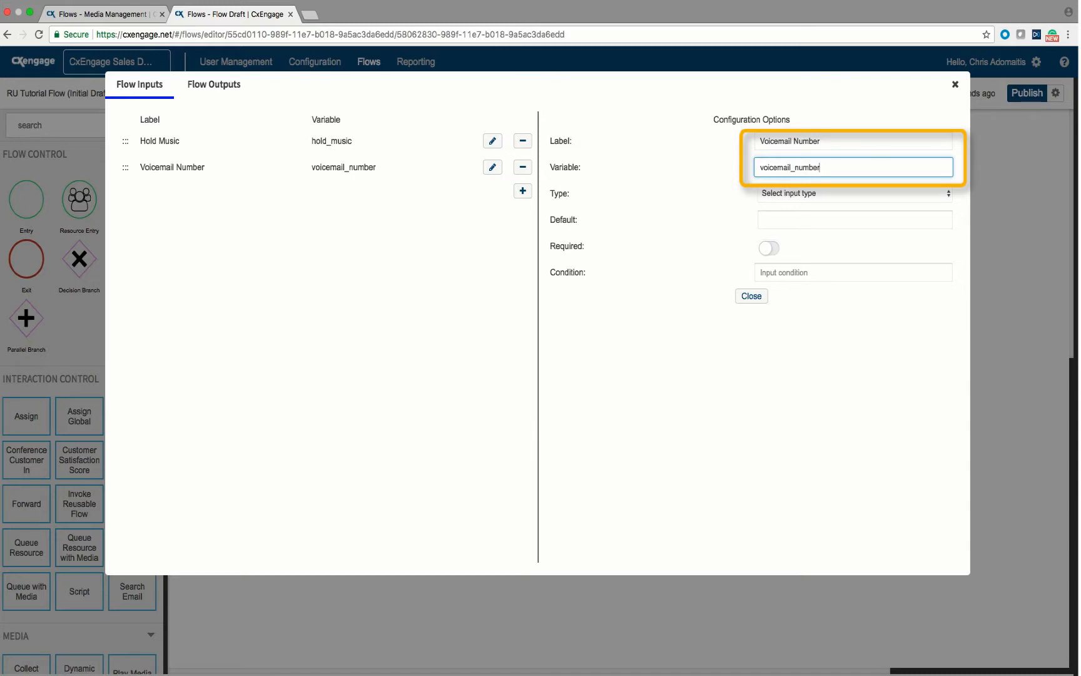
Set the Voicemail Number input's type to Expression and close the flow's input settings.
left_click(819, 194)
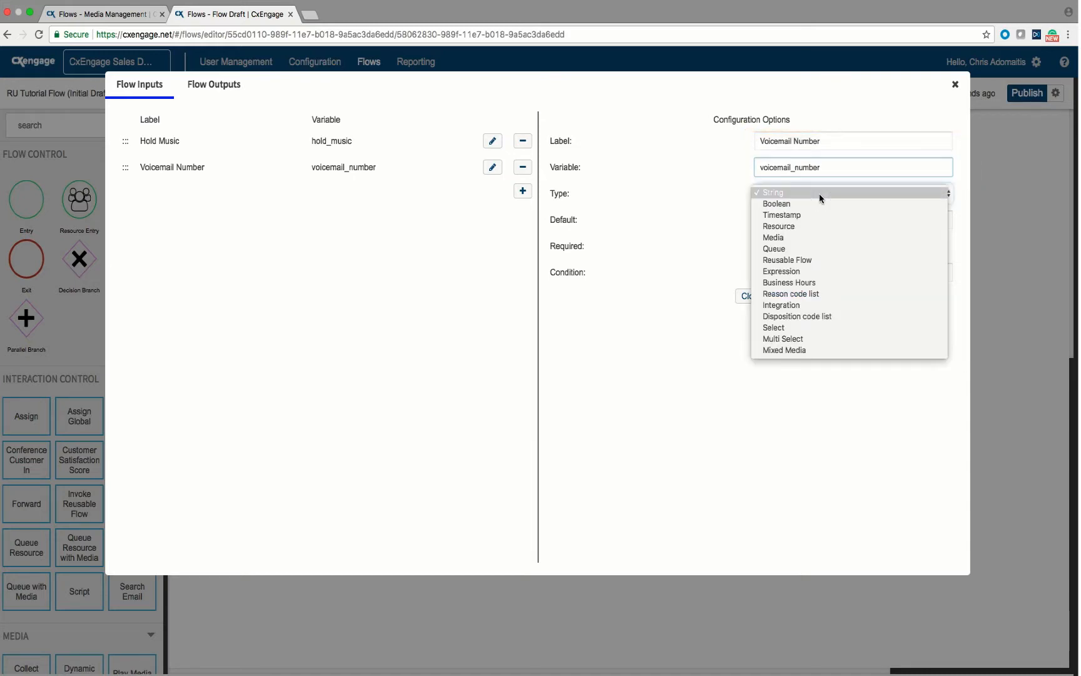
left_click(814, 273)
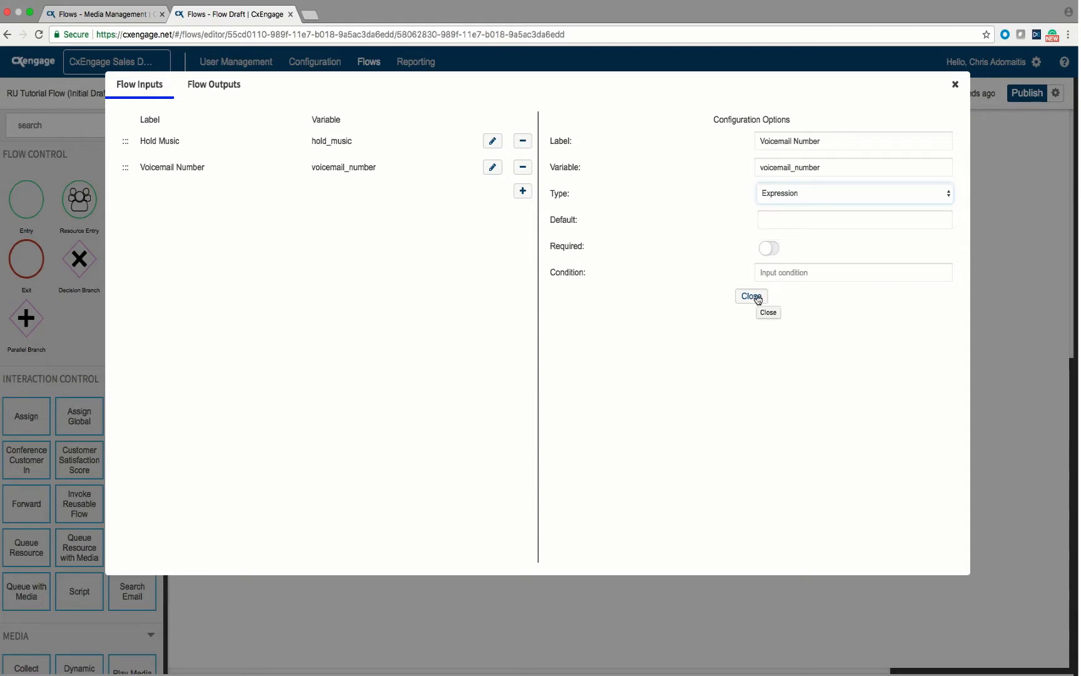
left_click(754, 297)
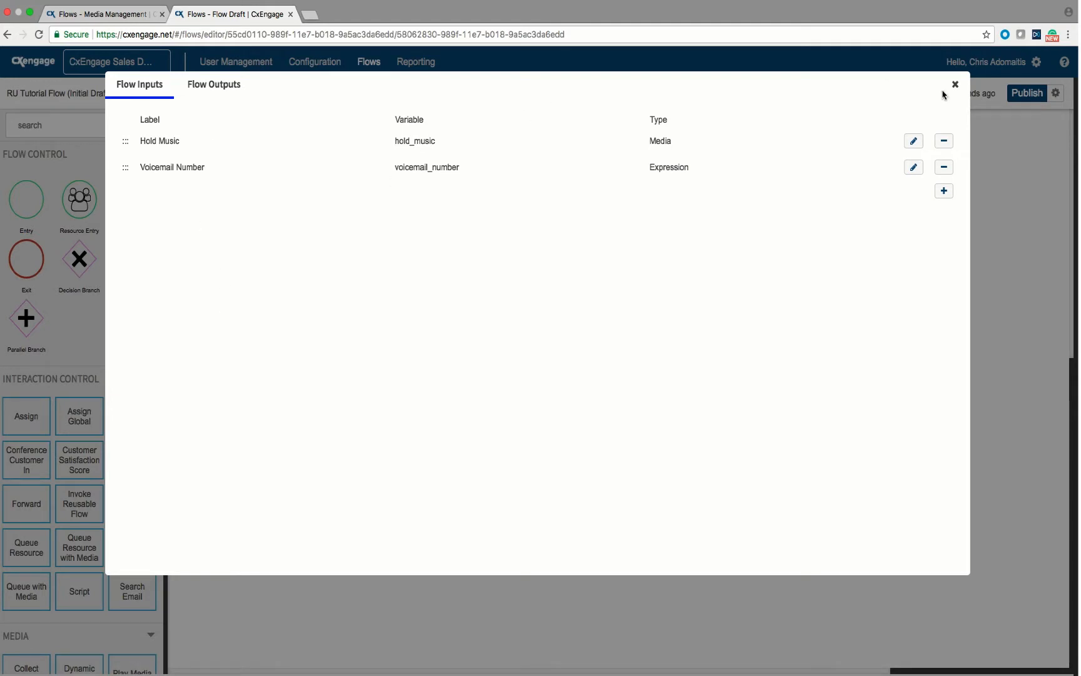
left_click(954, 86)
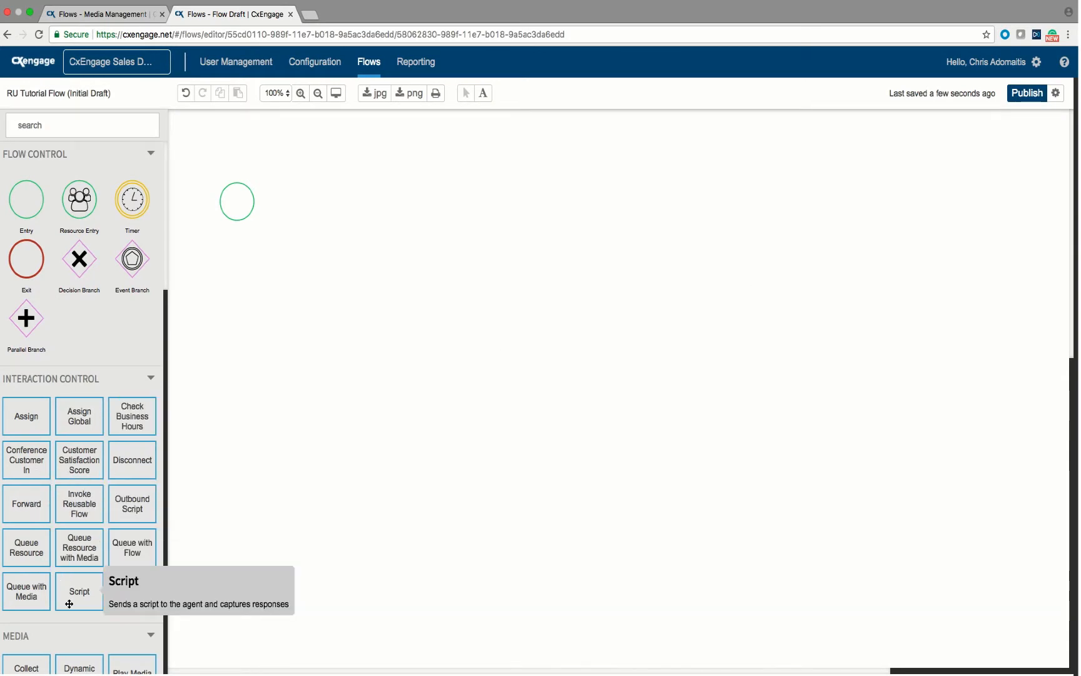
Place a Play Media element on the canvas just to the right of the Entry element.
scroll(100, 488, "down", 2)
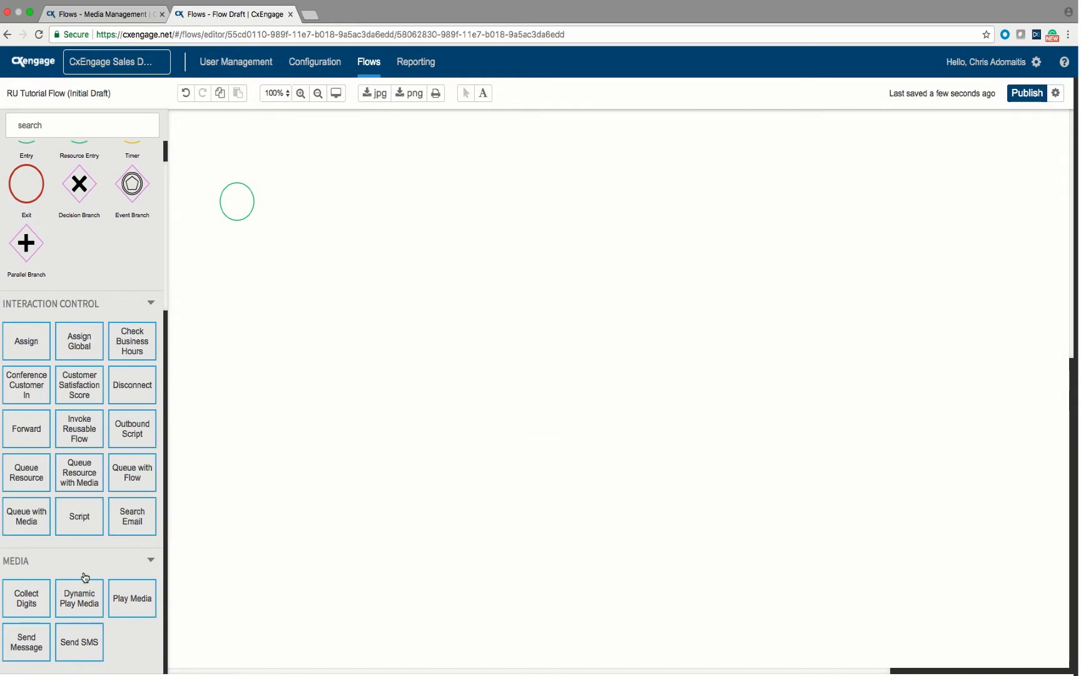
left_click_drag(132, 598, 321, 199)
left_click(322, 207)
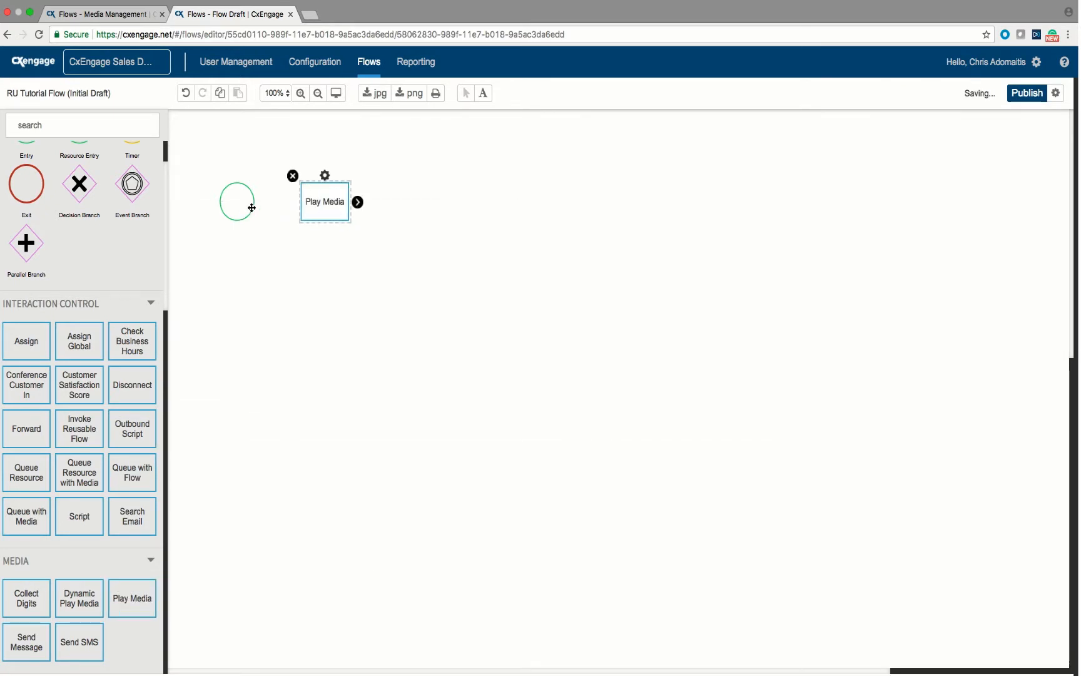
Set the Play Media element's media to "RU Tutorial - Hold Notice".
left_click(341, 206)
left_click(364, 343)
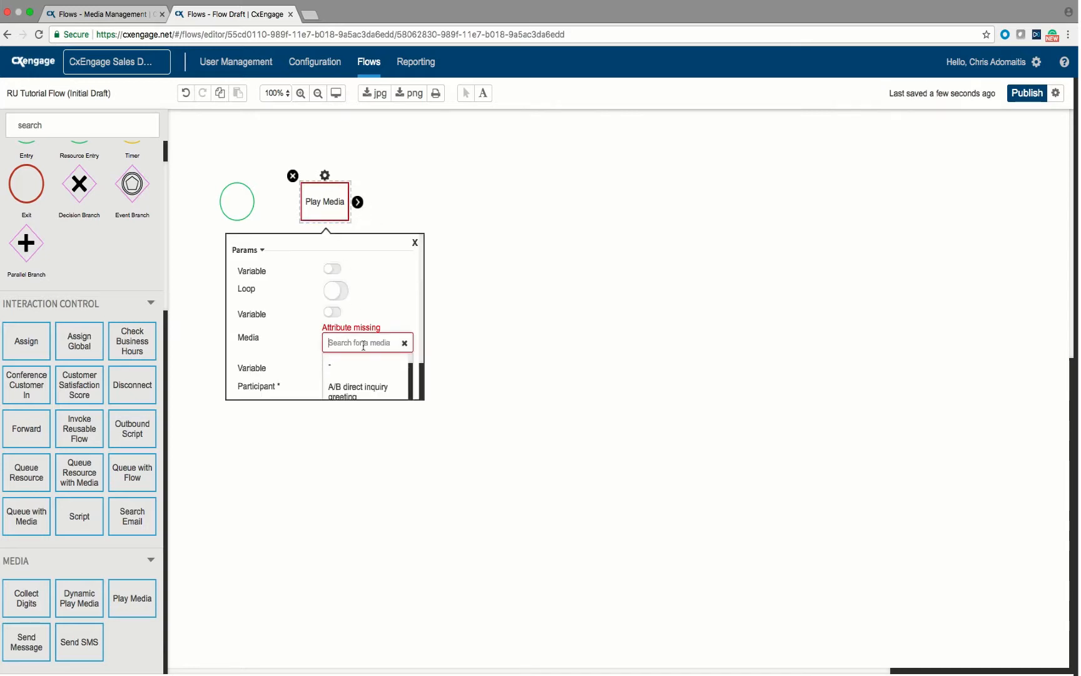
type("RU")
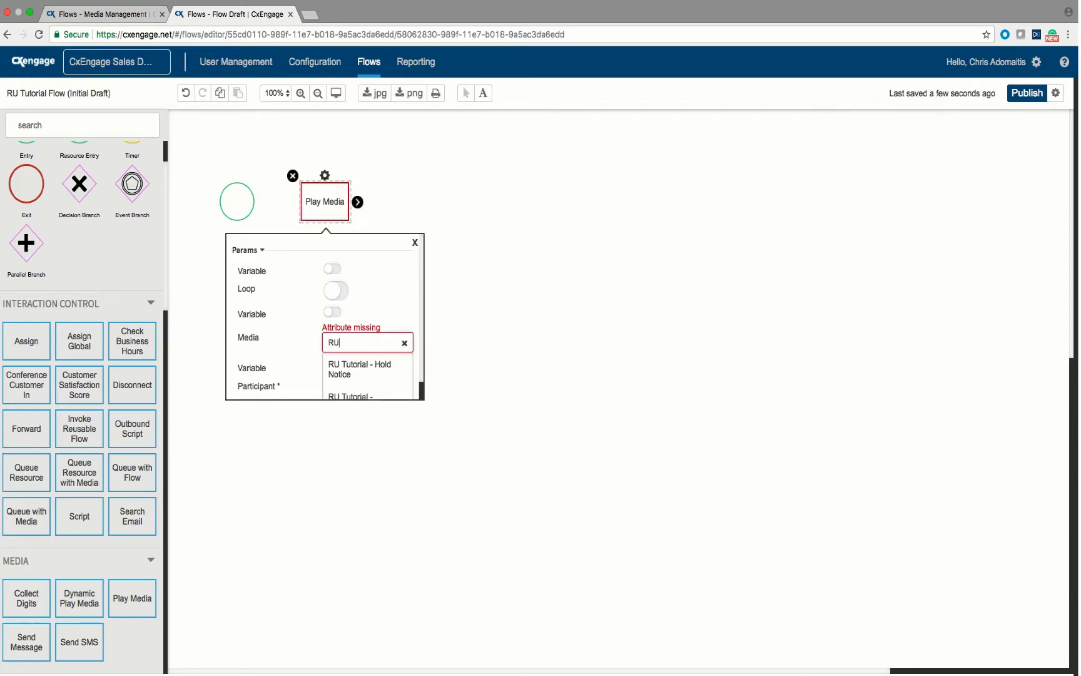
left_click(366, 369)
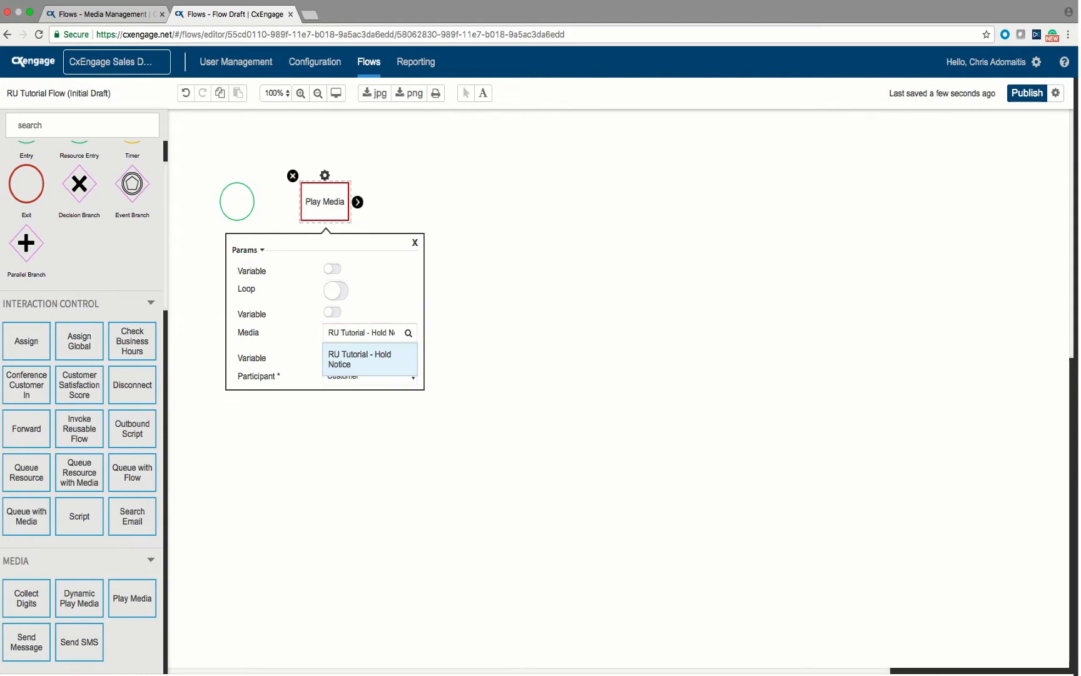
left_click(369, 333)
left_click(360, 358)
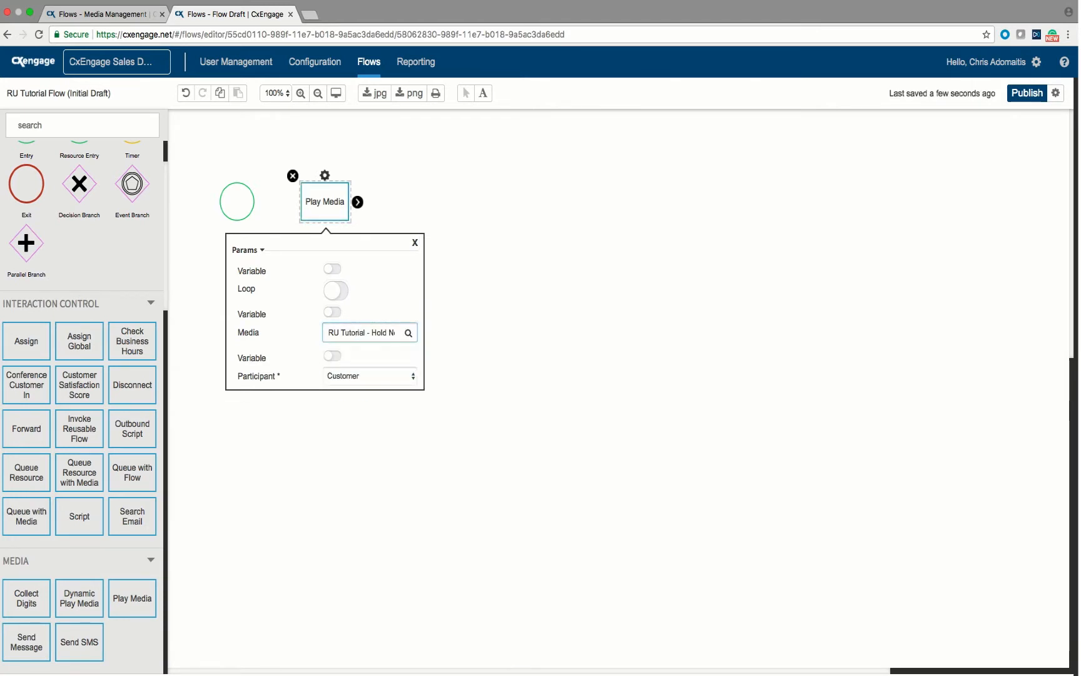
left_click(250, 263)
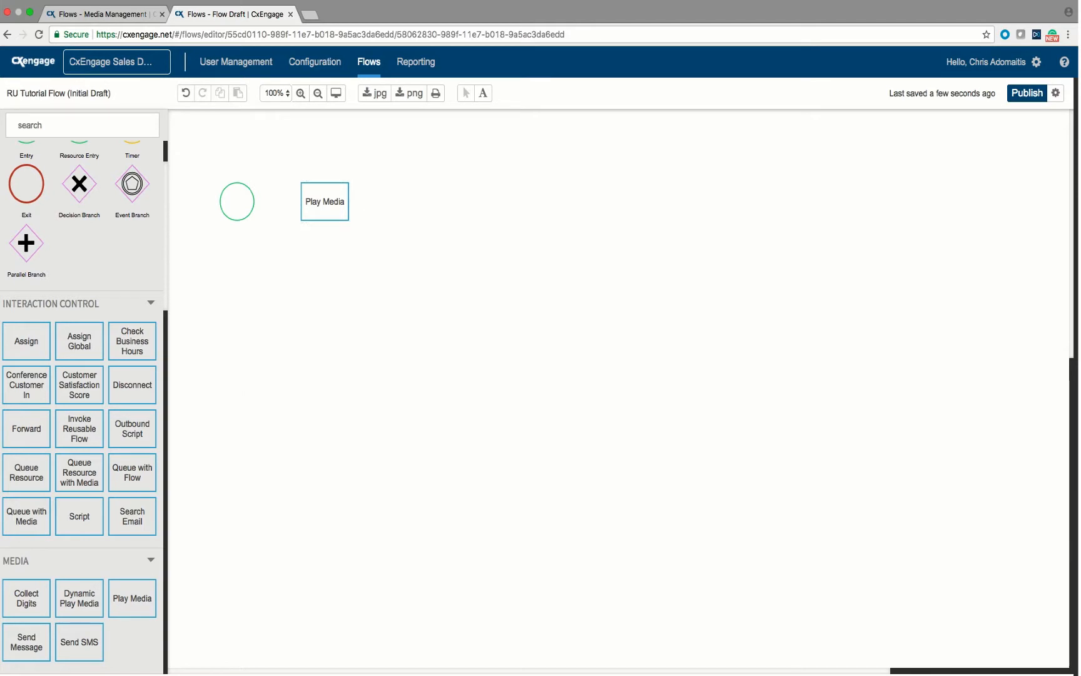
Connect the Entry element to the Play Media element.
left_click(238, 201)
left_click_drag(262, 202, 299, 203)
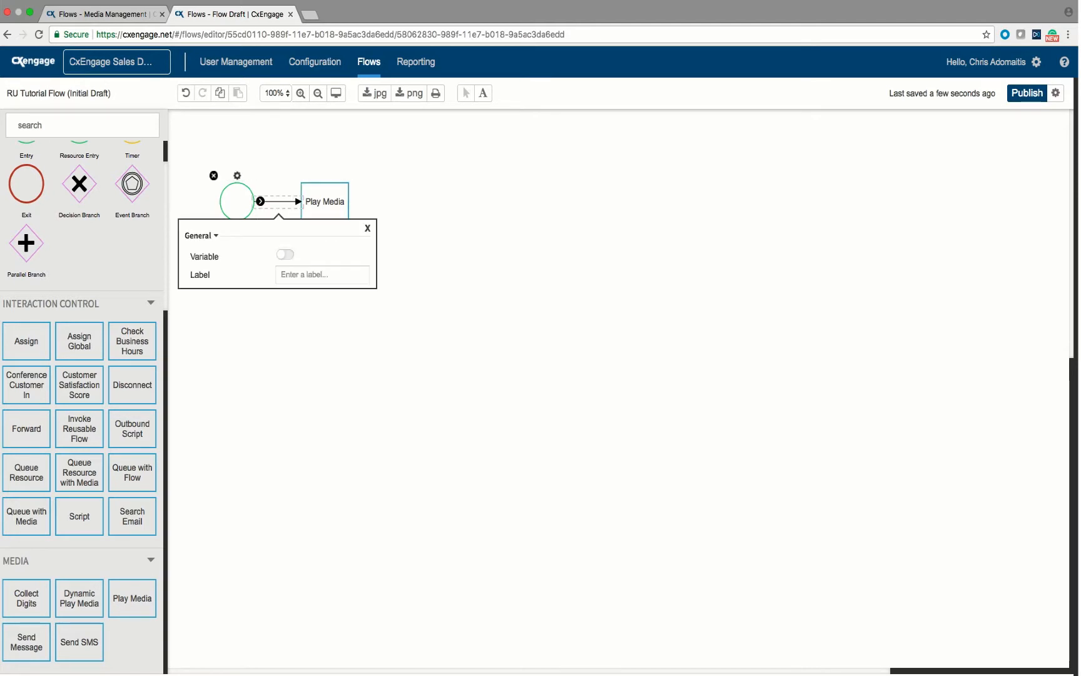
Review the text of the "RU Tutorial - Hold Notice" media in Media Management and return to the flow draft.
key("Escape")
left_click(104, 13)
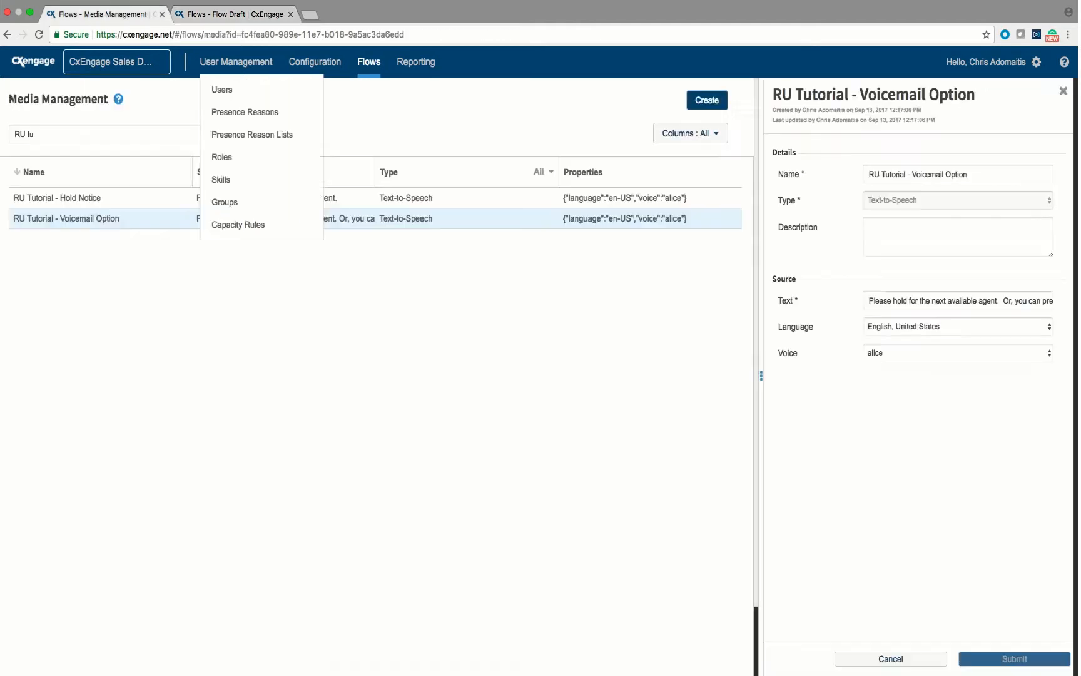
left_click(57, 197)
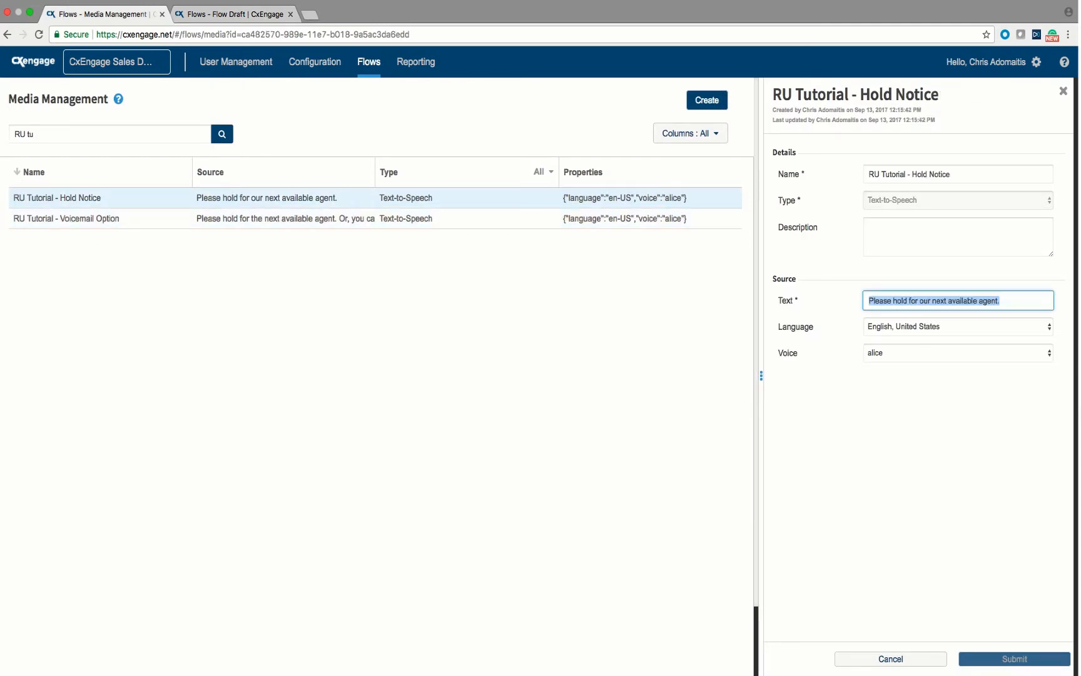
left_click(231, 14)
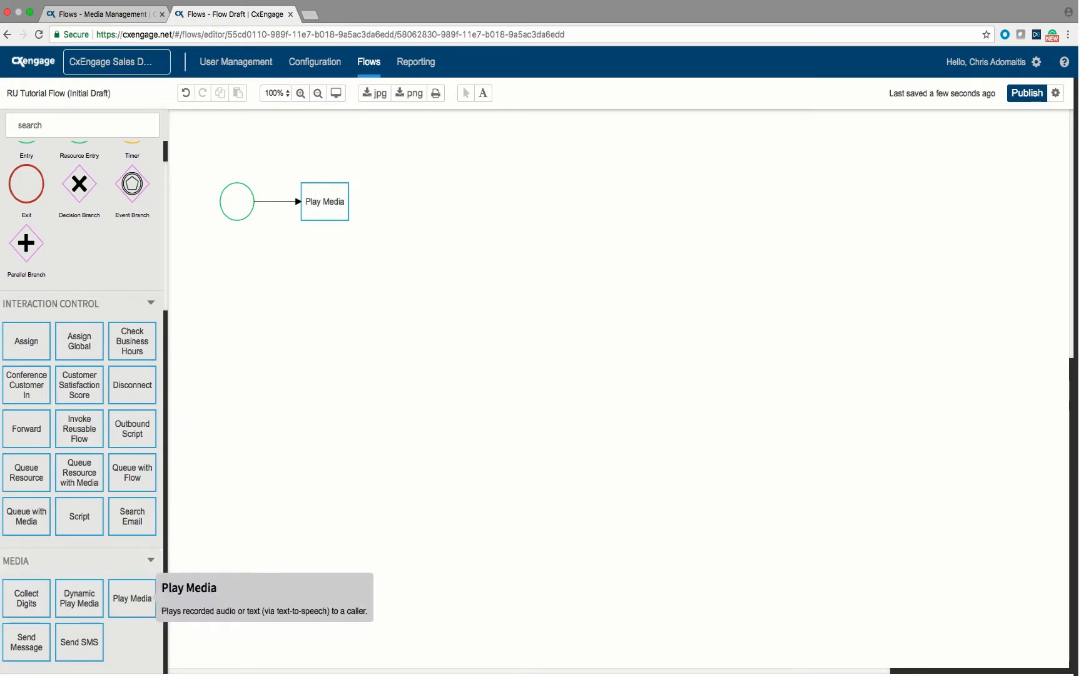
Place a second Play Media element right of the first one and set its media to the variable hold_music.
left_click_drag(132, 598, 412, 201)
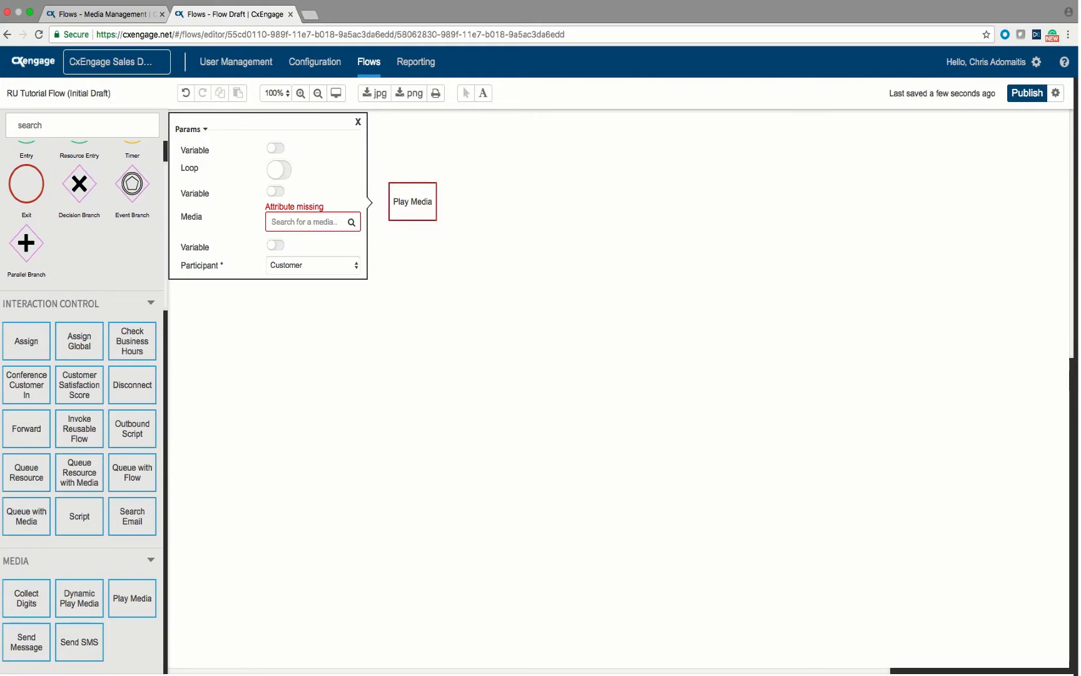
left_click(275, 191)
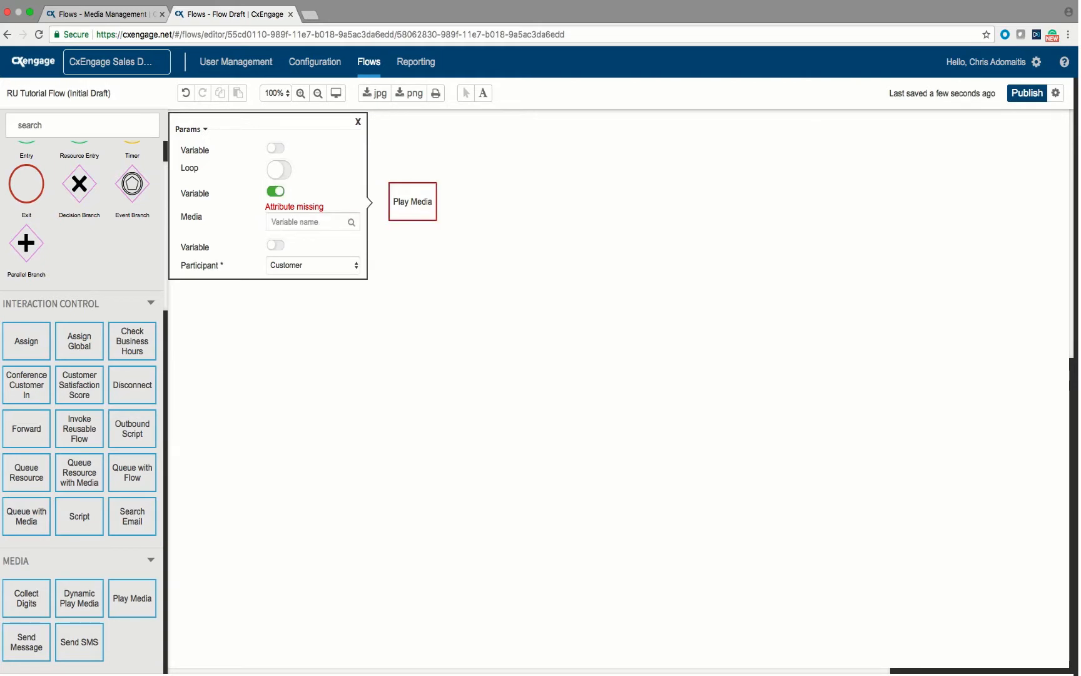
left_click(308, 222)
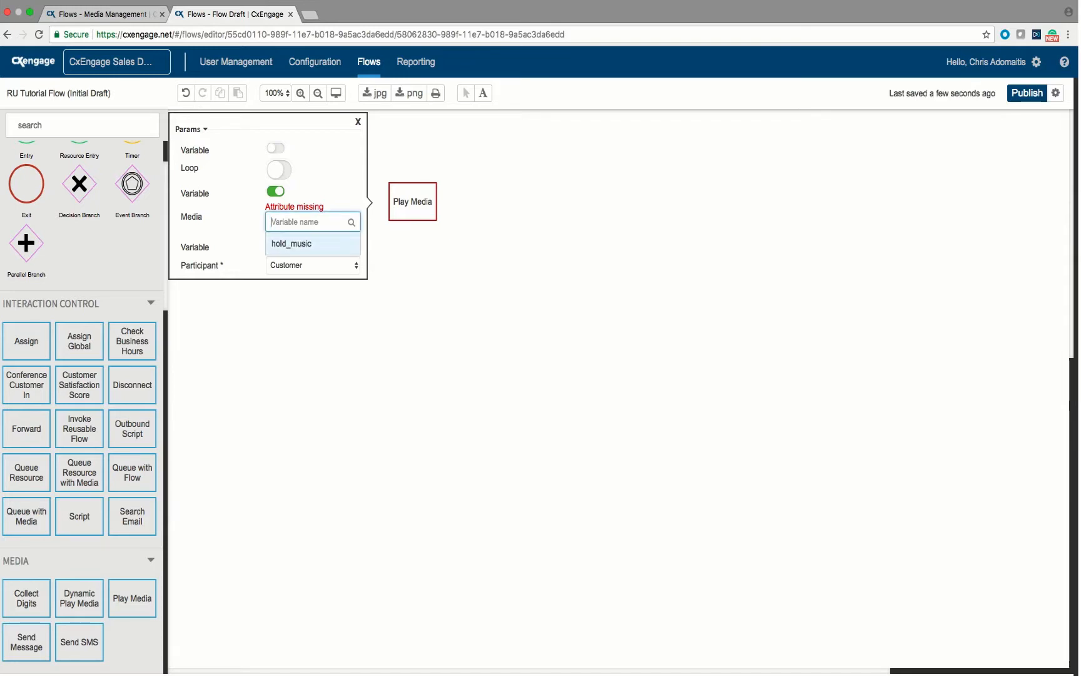
left_click(301, 244)
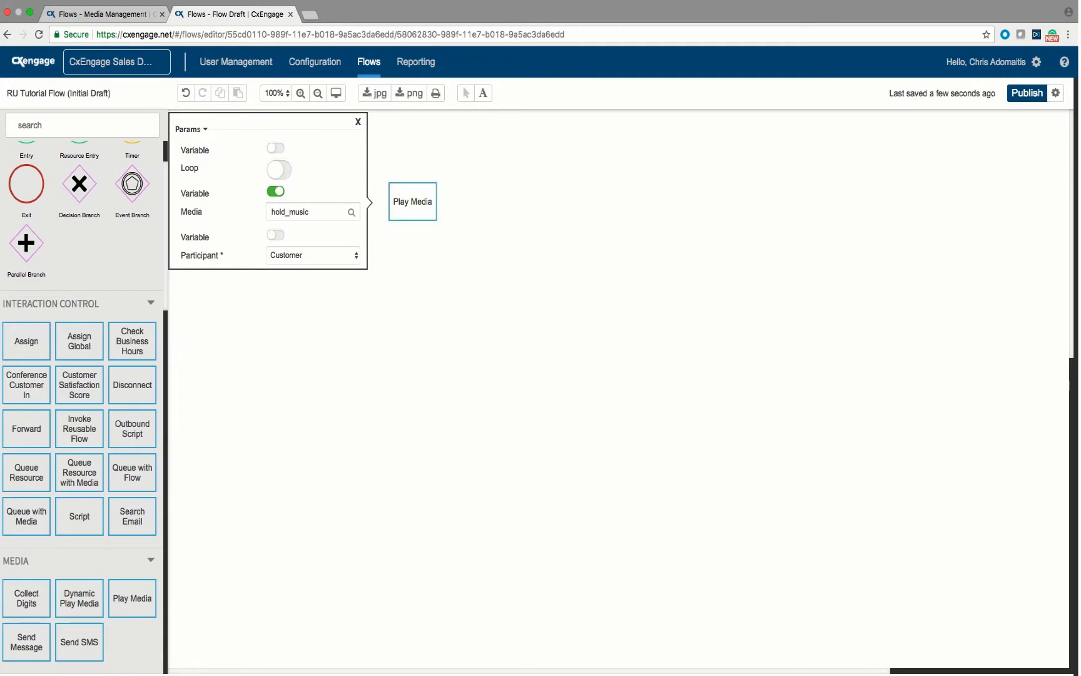
left_click(358, 122)
Connect the first Play Media element to the hold_music Play Media element.
left_click(325, 201)
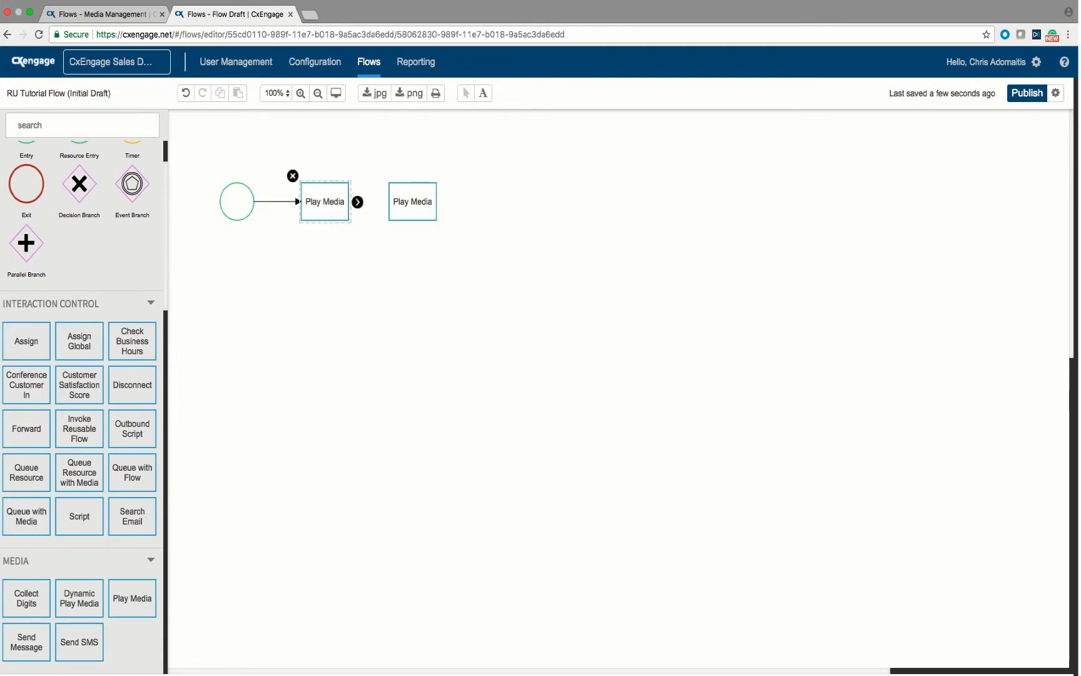
left_click_drag(357, 202, 400, 201)
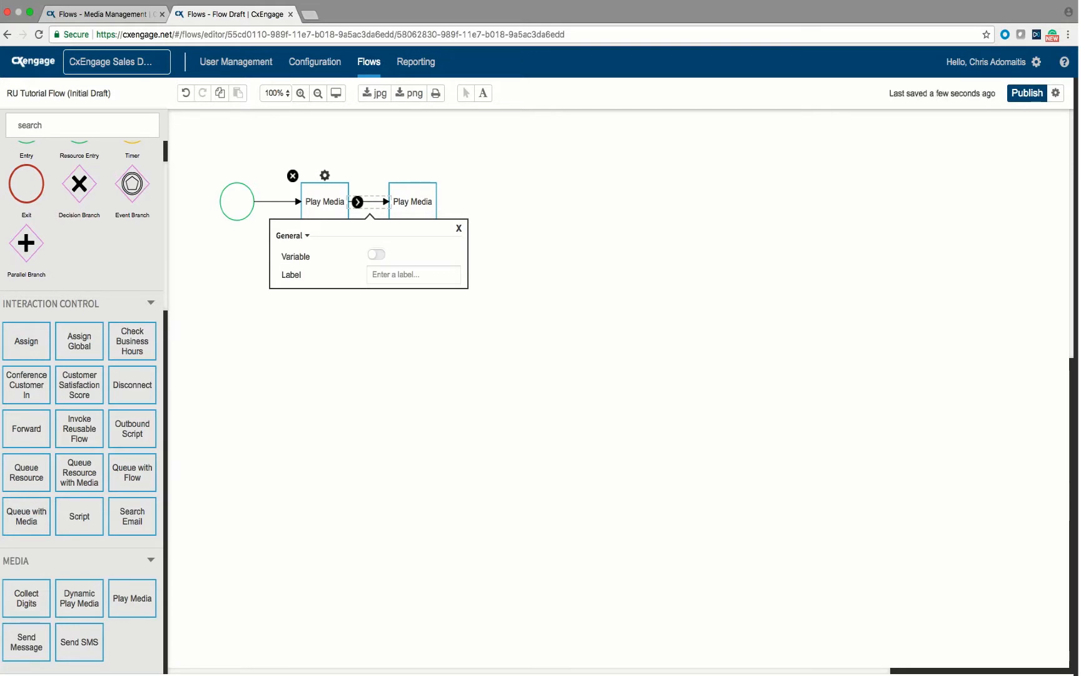
left_click(370, 147)
Attach a Timer to the lower-right corner of the hold_music Play Media element.
scroll(132, 200, "up", 2)
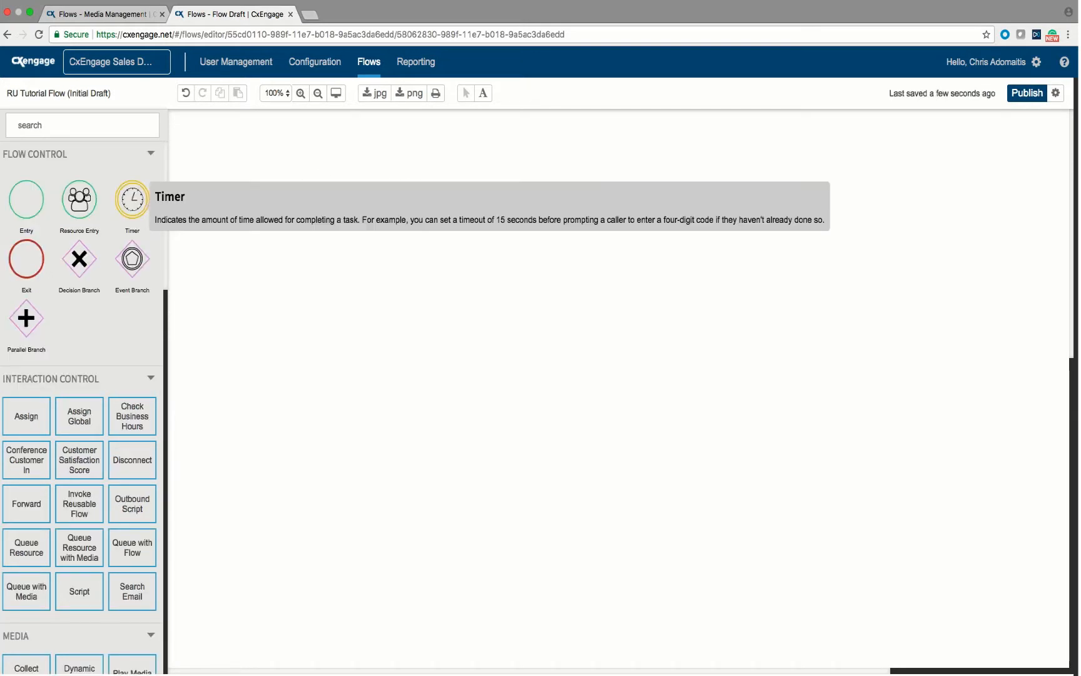
left_click_drag(132, 199, 436, 220)
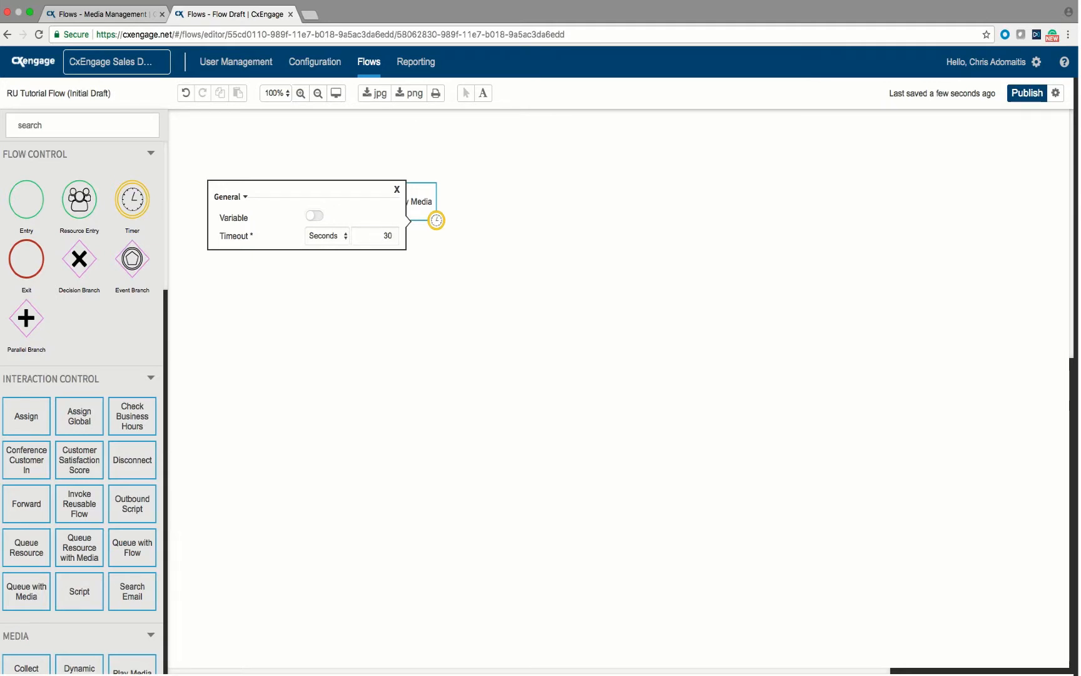
key("Escape")
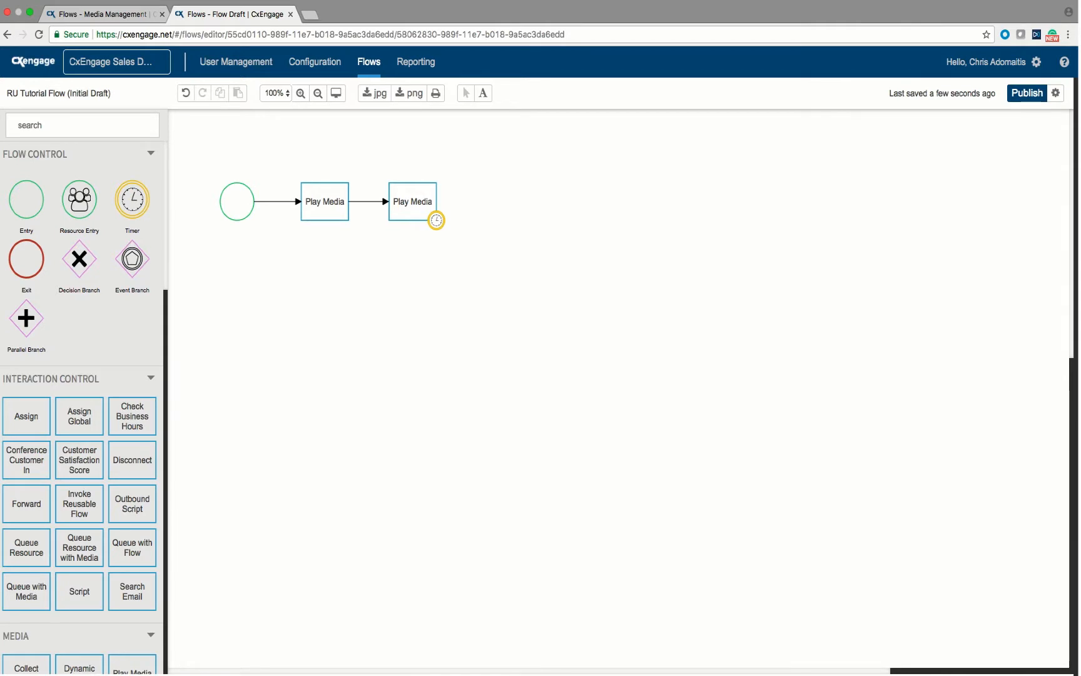
Place a Collect Digits element just right of the Timer and bind its digits to the name "digits".
scroll(132, 460, "down", 7)
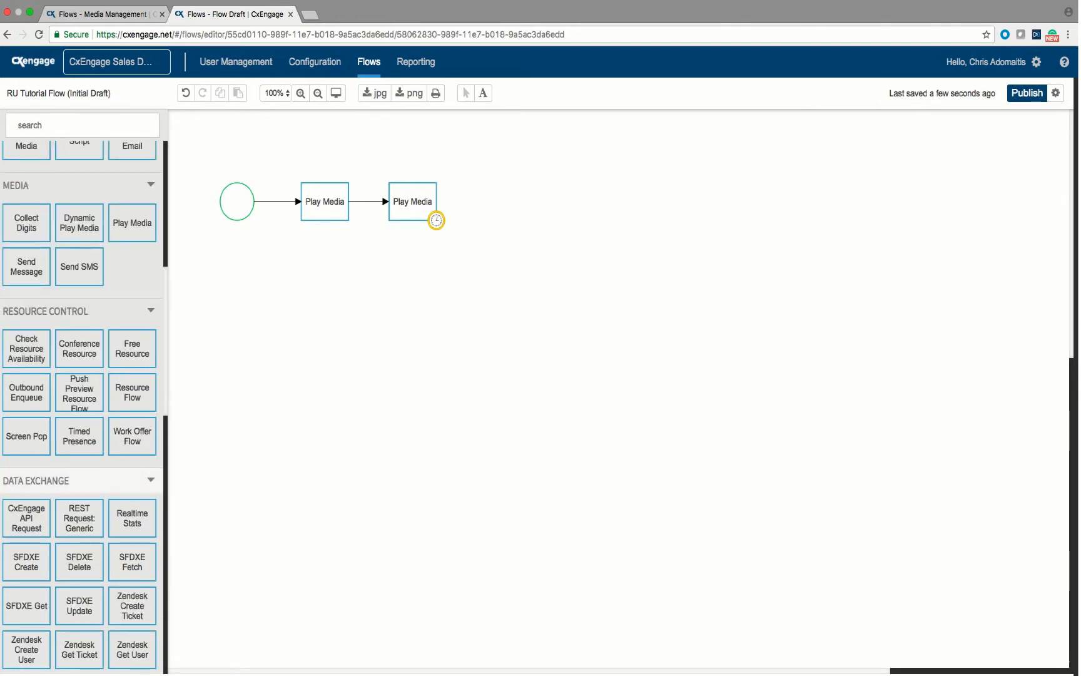
scroll(132, 460, "up", 5)
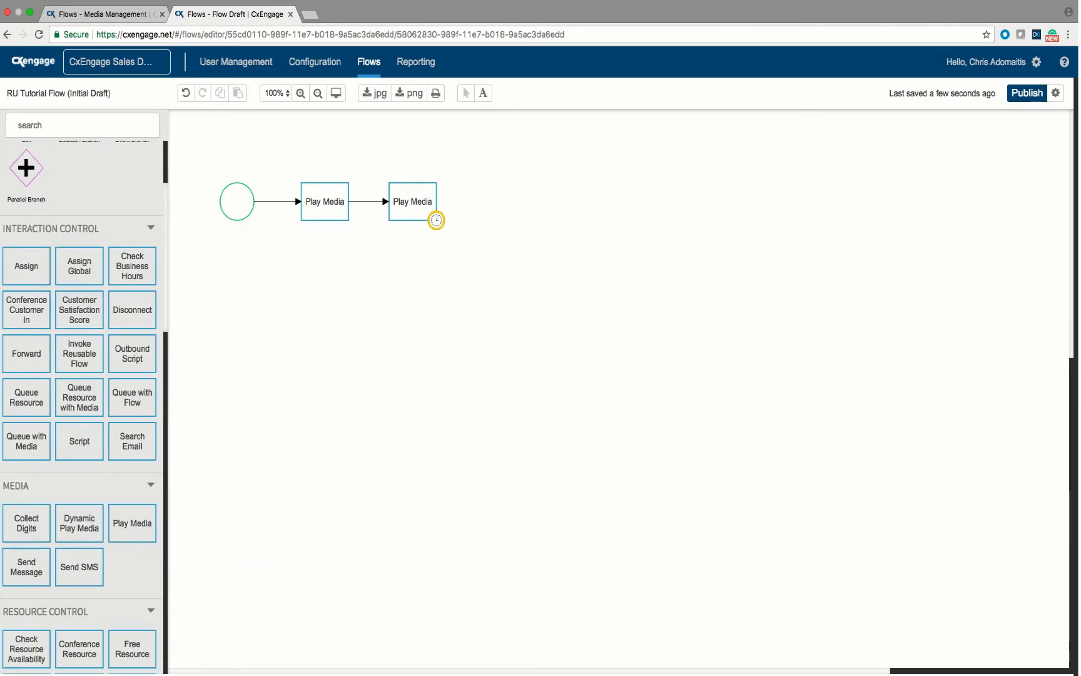
left_click_drag(26, 523, 507, 224)
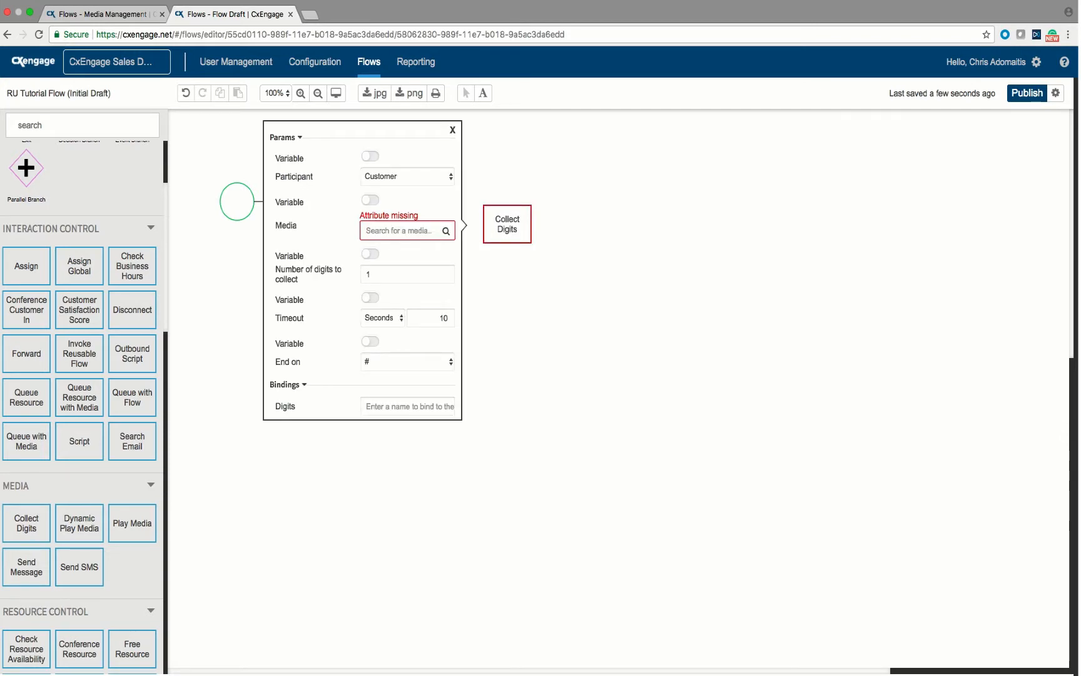
left_click(407, 406)
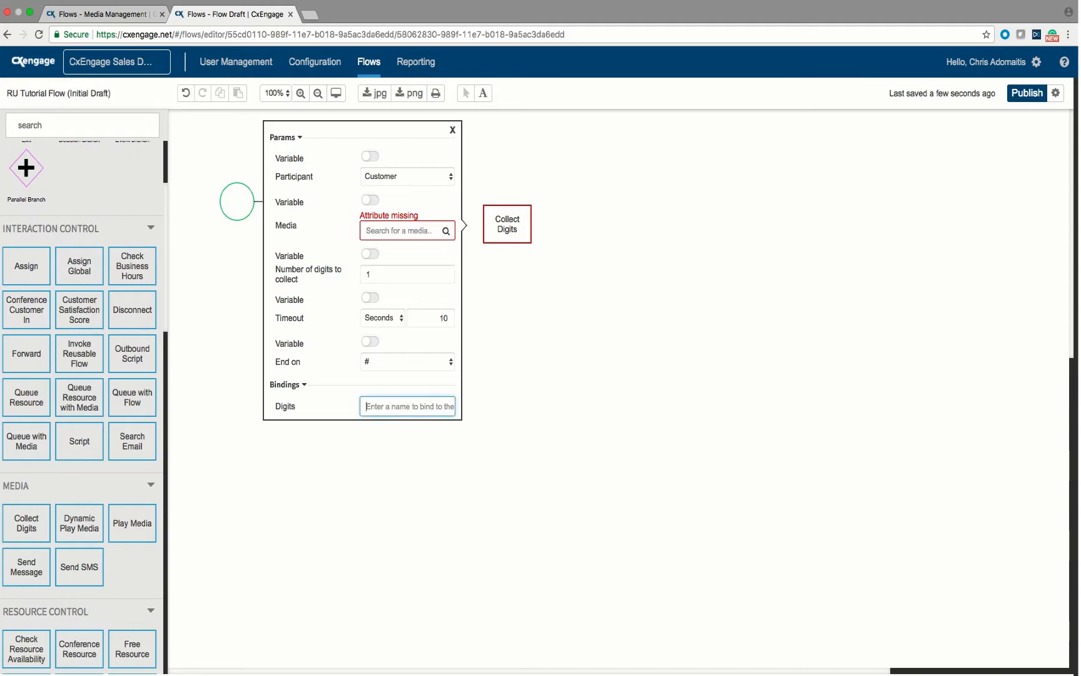
type("digits")
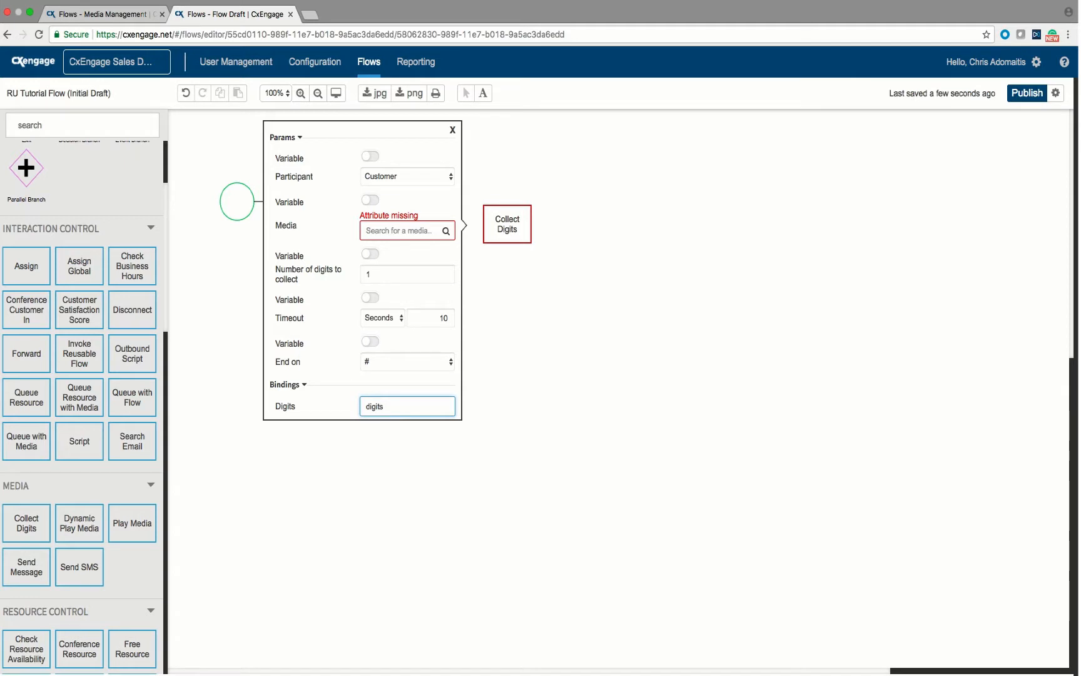
Set the Collect Digits element's media to "RU Tutorial - Voicemail Option".
left_click(400, 231)
type("ru")
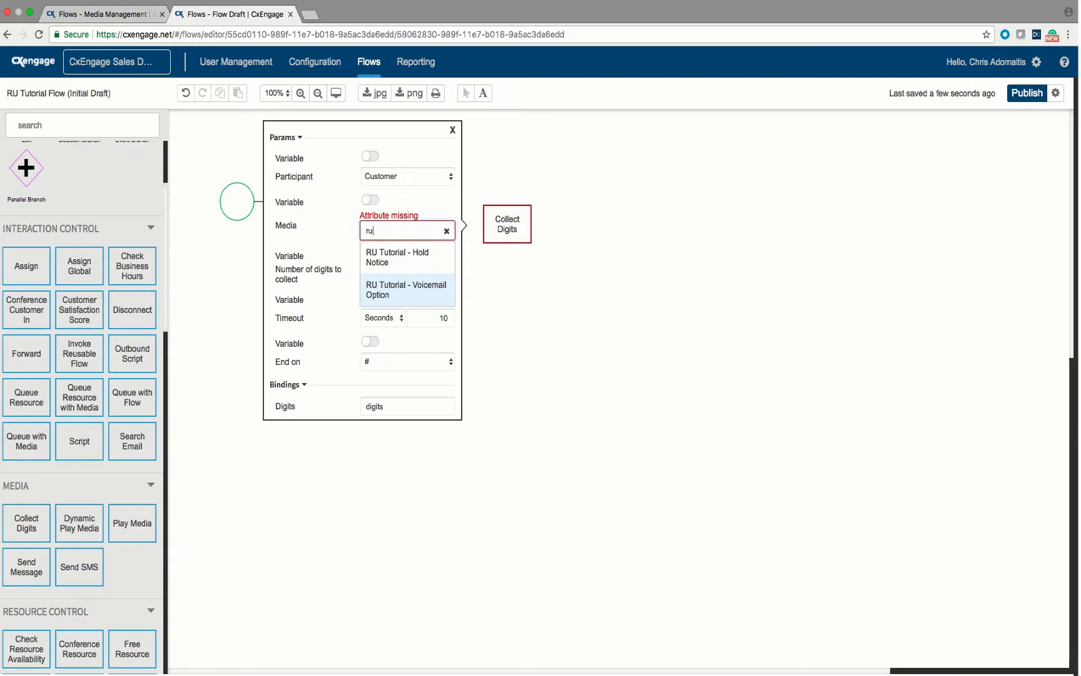
left_click(407, 290)
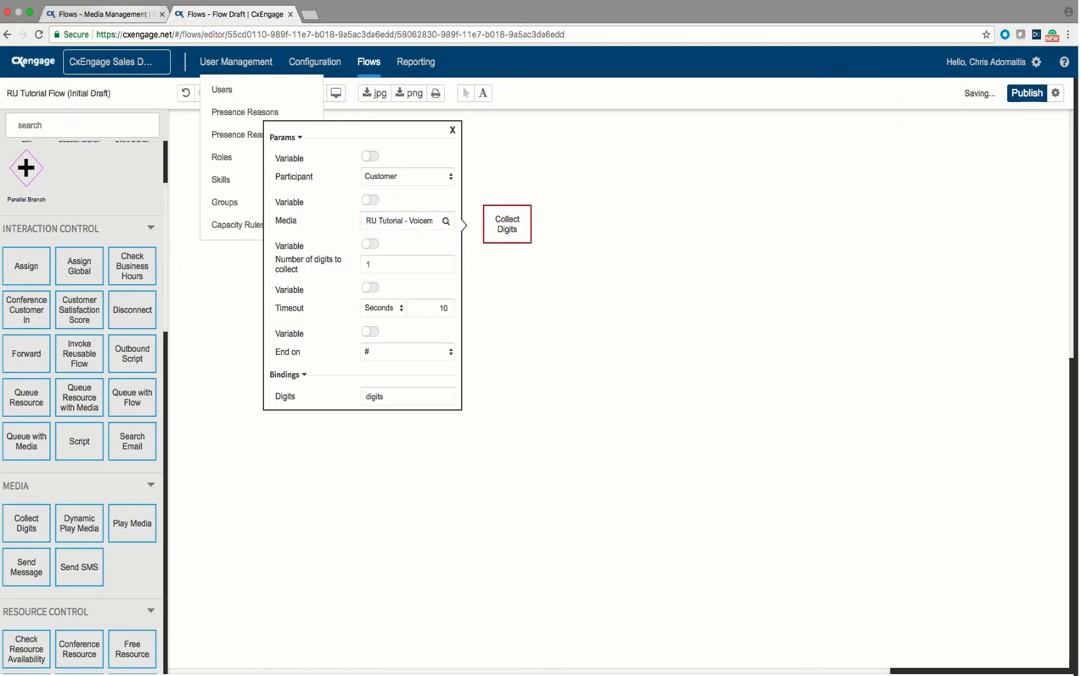
Review the "RU Tutorial - Voicemail Option" media in Media Management and return to the flow draft.
left_click(112, 14)
left_click(66, 218)
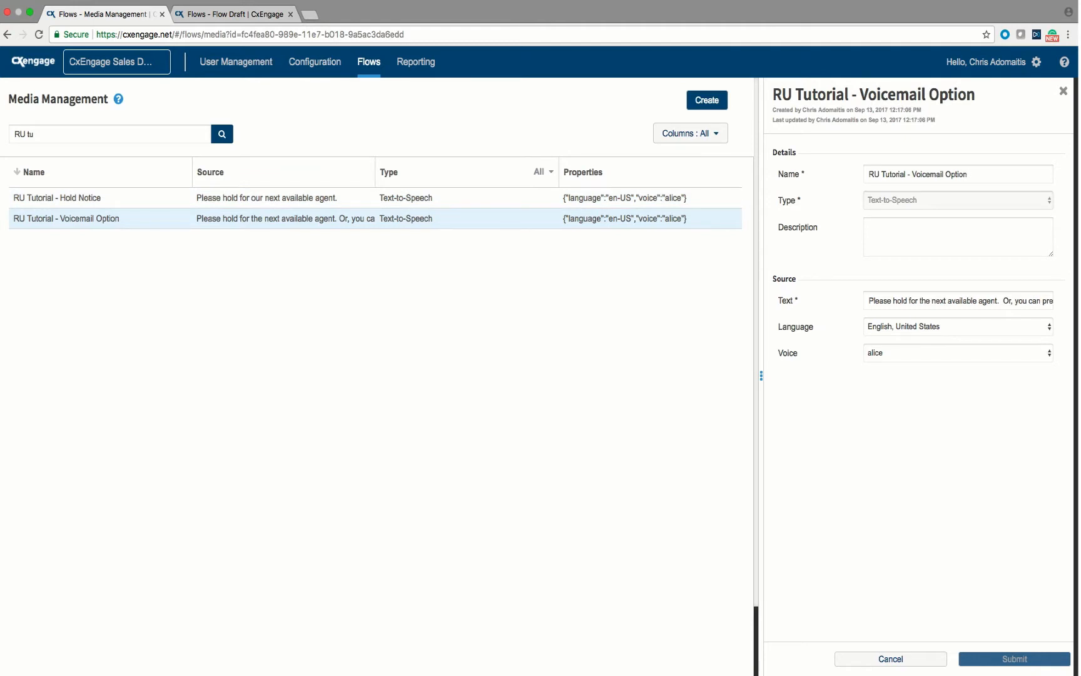
left_click(234, 14)
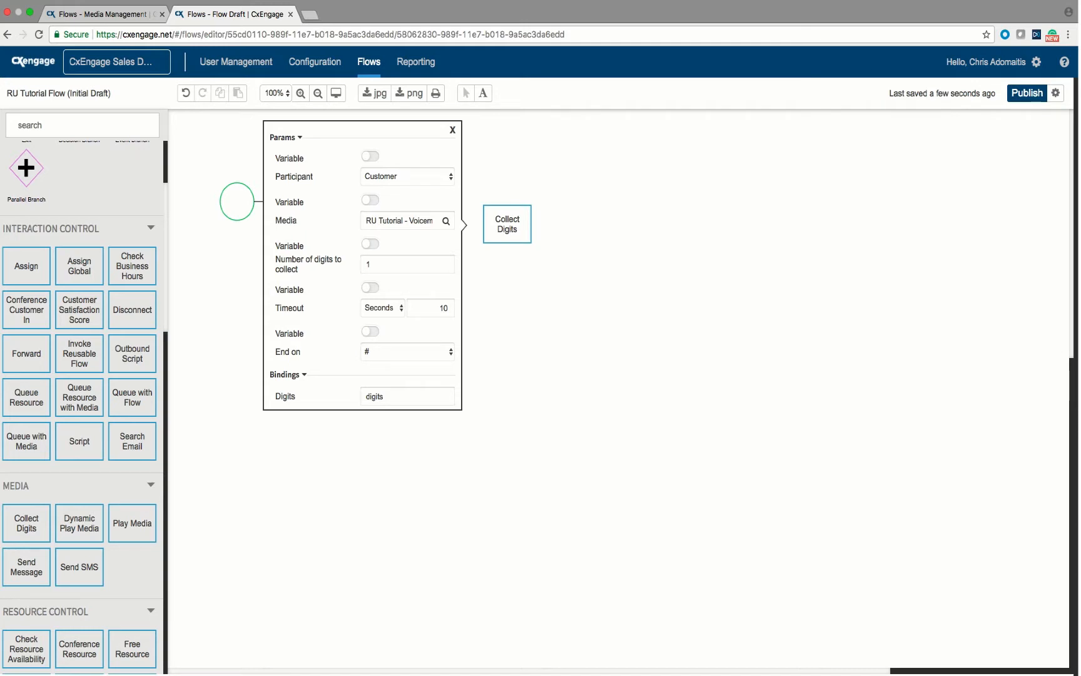
Set the Collect Digits element's timeout to 5 seconds and close its settings.
left_click(403, 264)
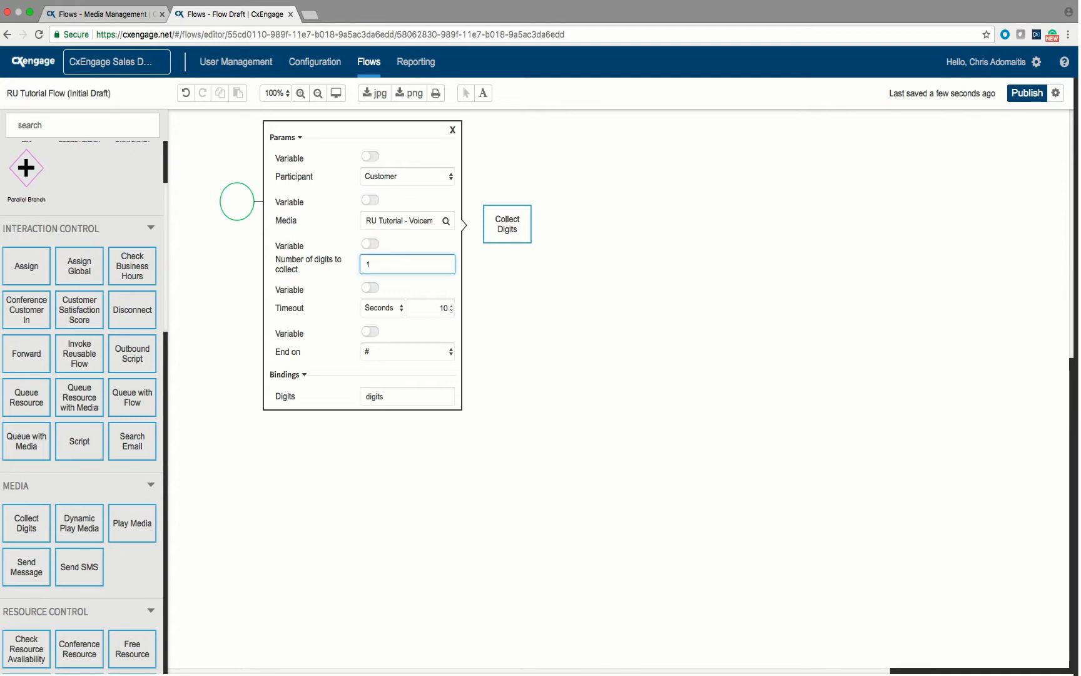
double_click(443, 308)
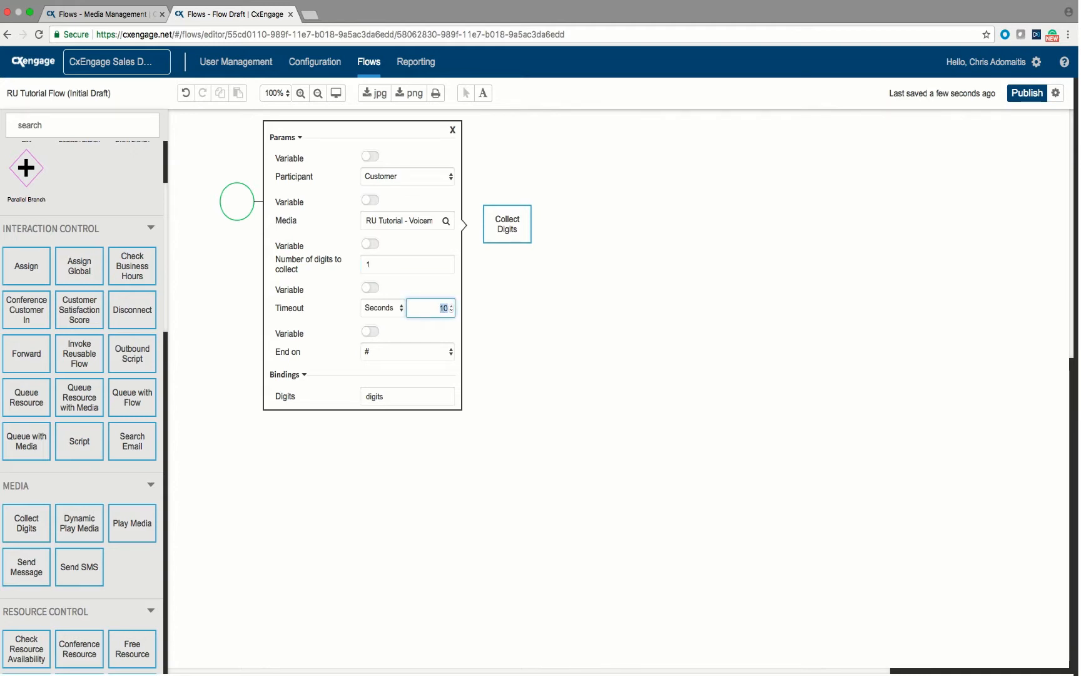
type("3")
key("BackSpace")
type("5")
left_click(452, 130)
Place a Decision Branch on the canvas to the right of the Collect Digits element.
scroll(82, 376, "up", 3)
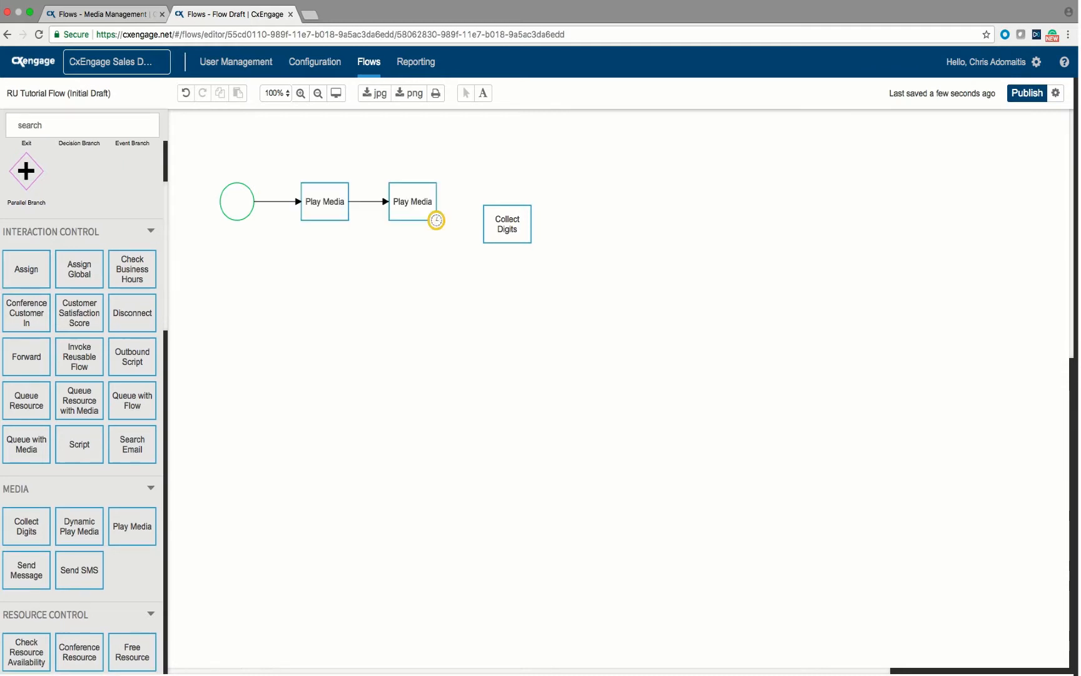
left_click_drag(79, 258, 602, 224)
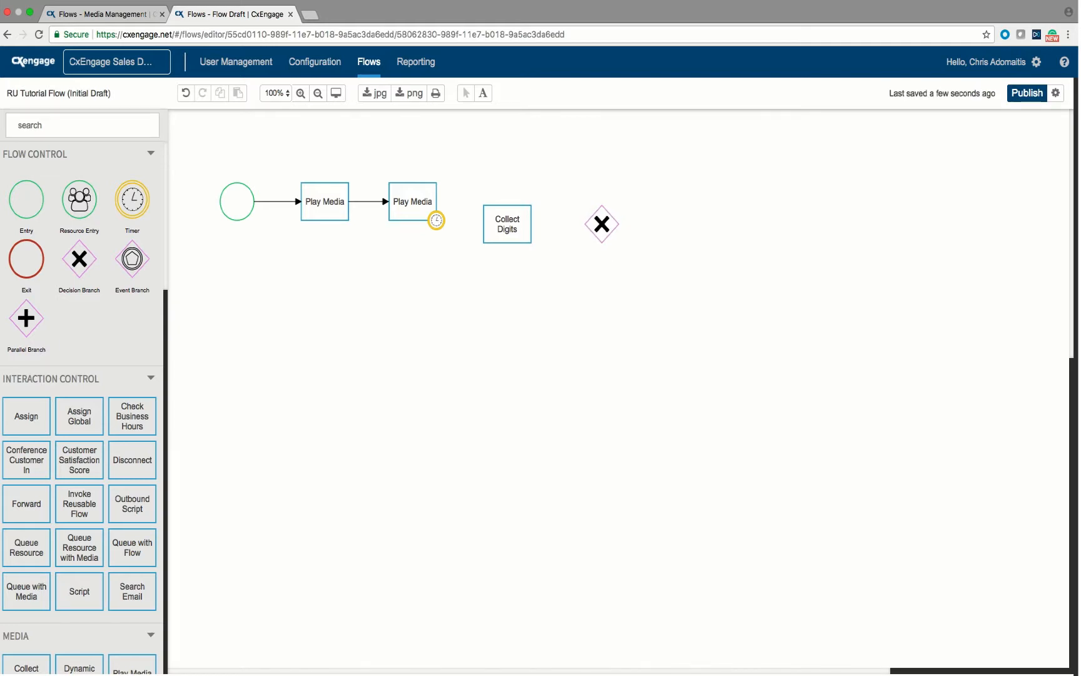
Connect the Timer on the hold_music Play Media element to the Collect Digits element.
left_click(437, 221)
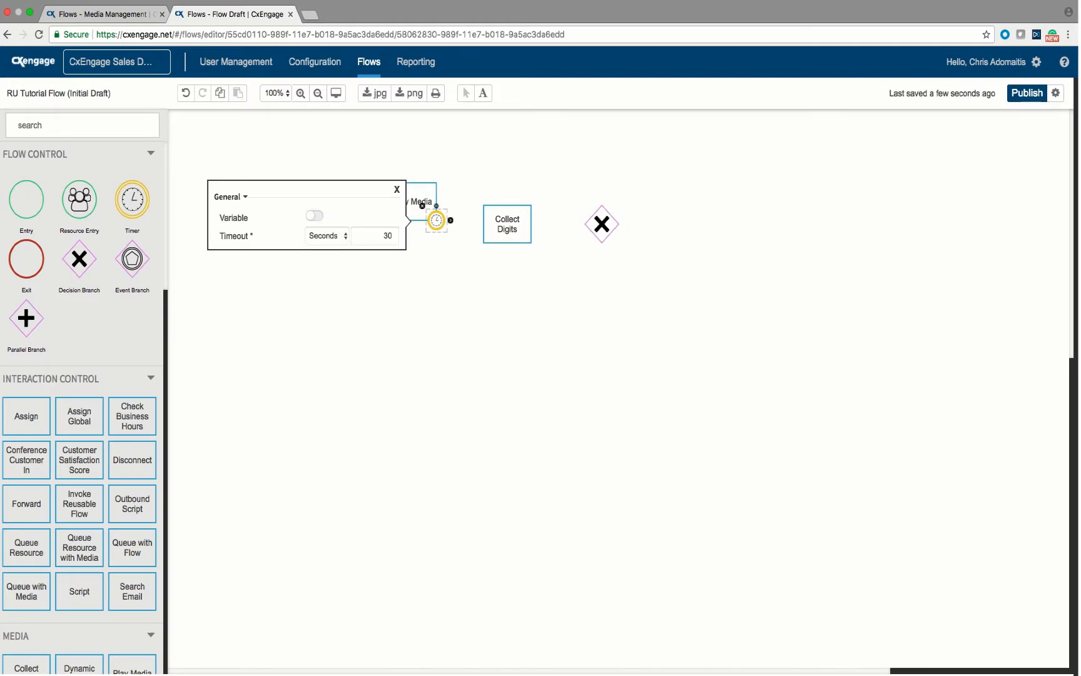
left_click(397, 189)
left_click(413, 201)
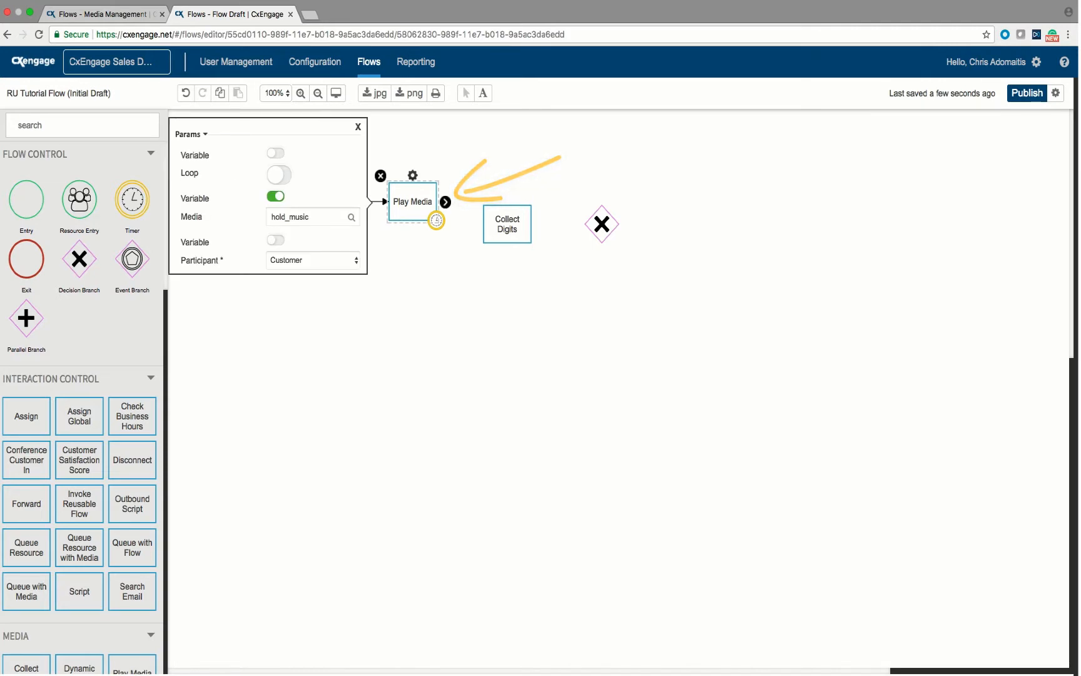
left_click(451, 281)
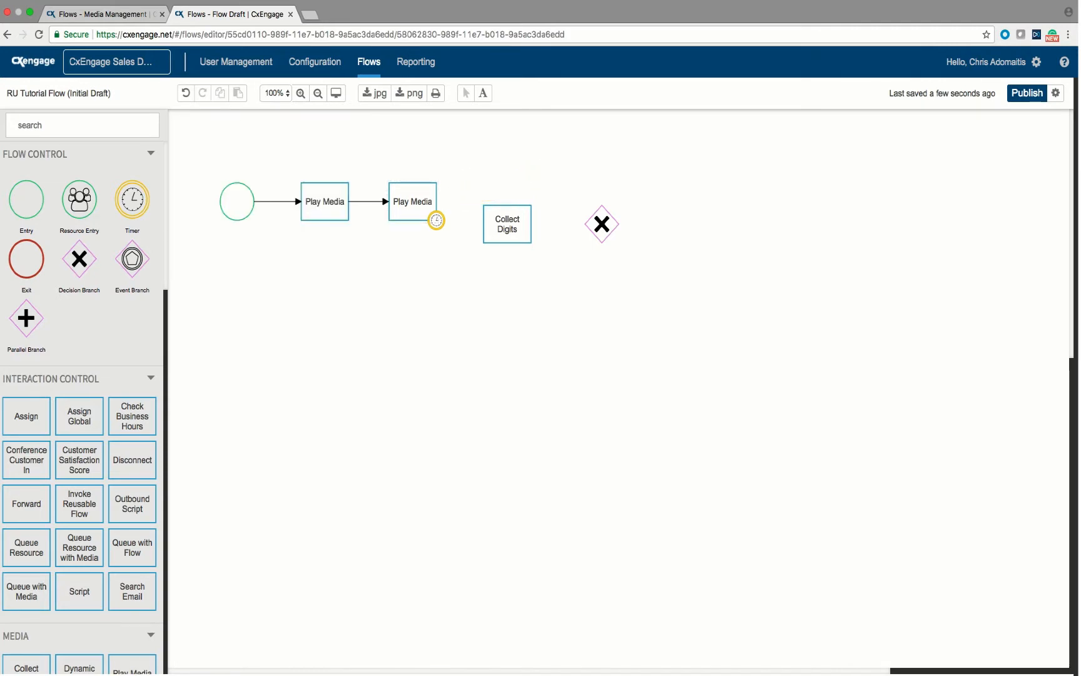
left_click(436, 221)
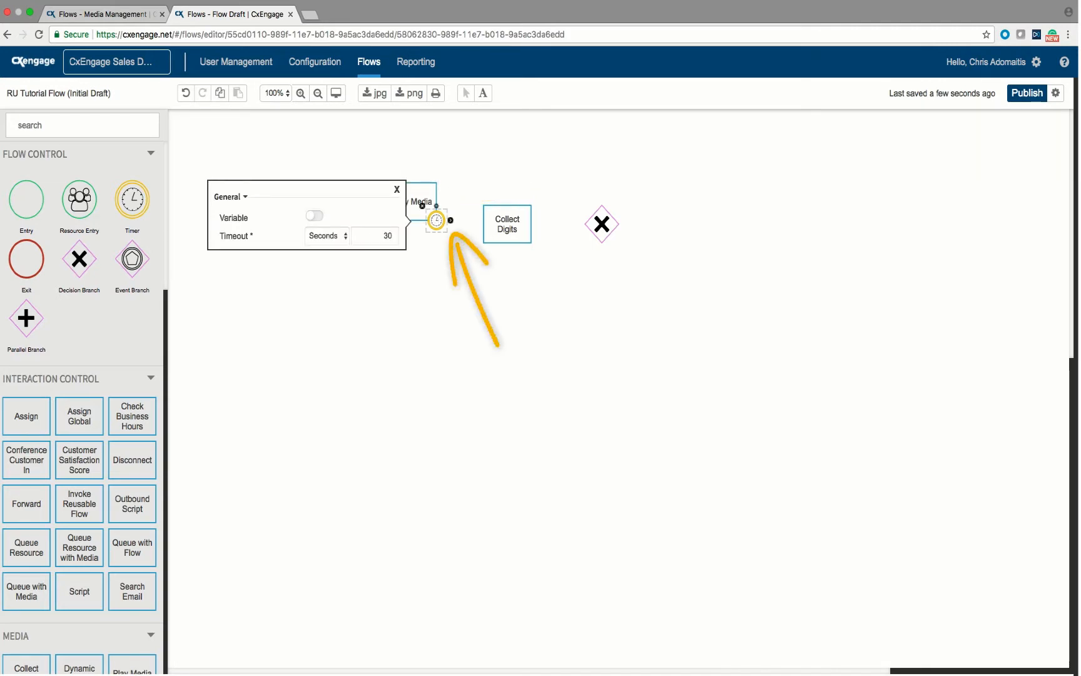
left_click_drag(450, 220, 501, 226)
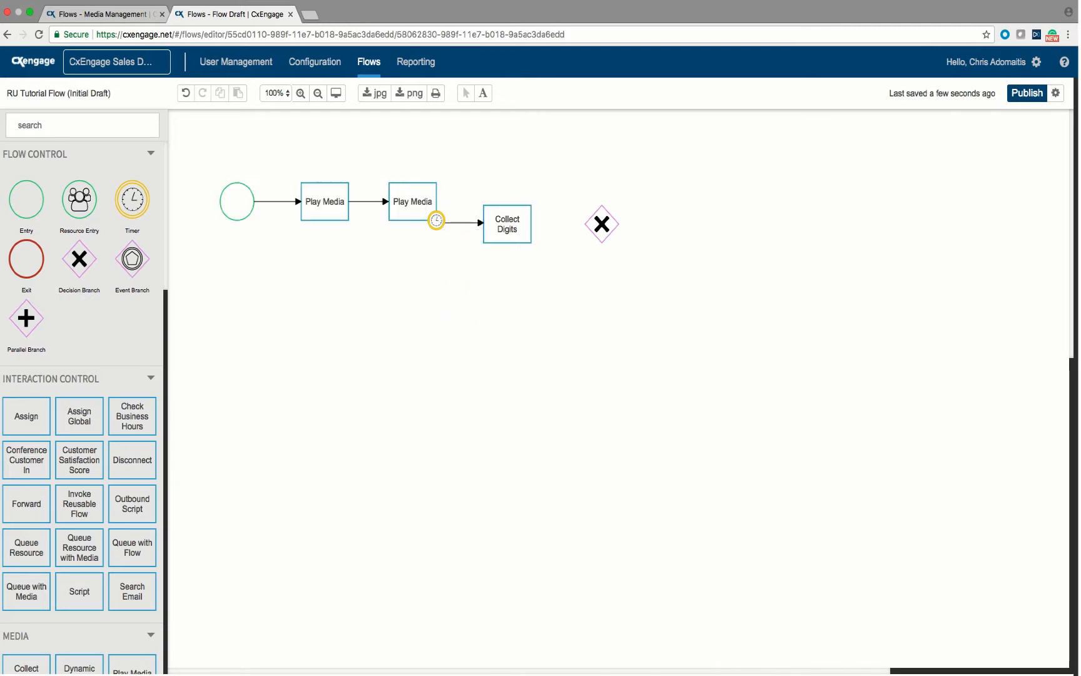
left_click(412, 201)
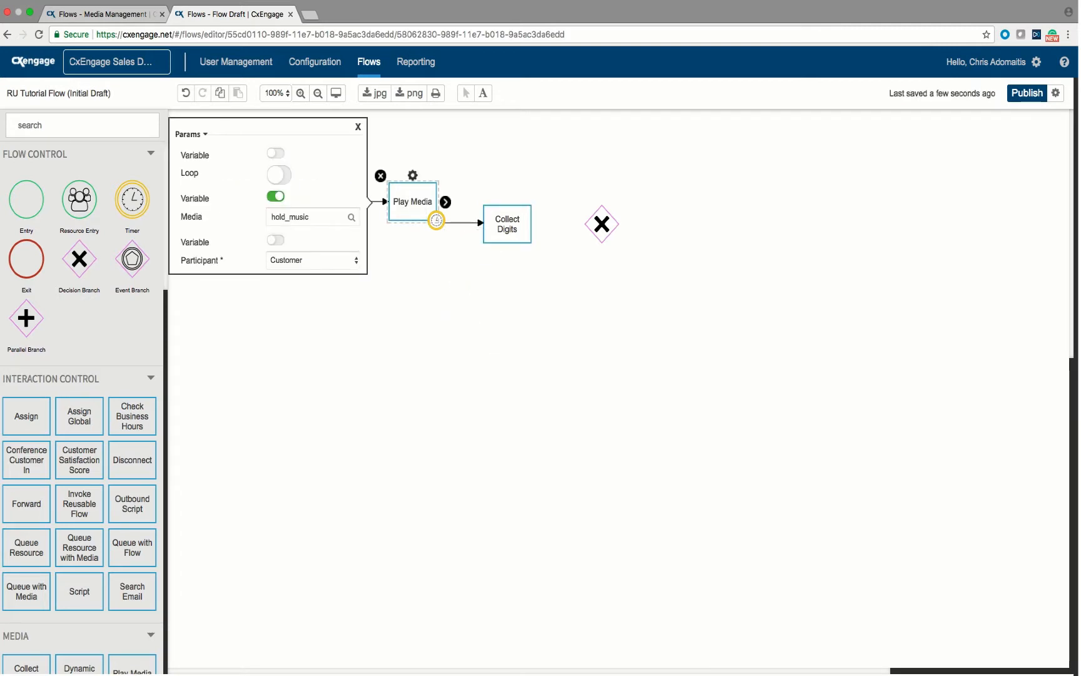
left_click_drag(446, 202, 582, 162)
mouse_move(585, 161)
left_mouse_down()
mouse_move(564, 130)
mouse_move(550, 138)
mouse_move(565, 153)
left_mouse_up()
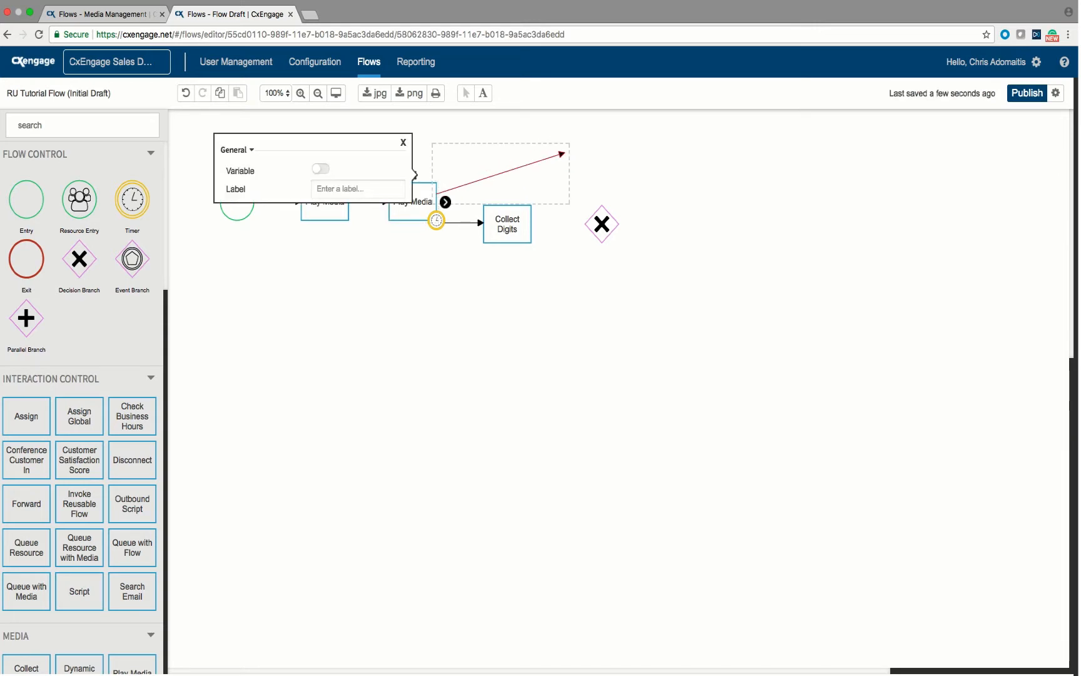
left_click(546, 186)
left_click(458, 187)
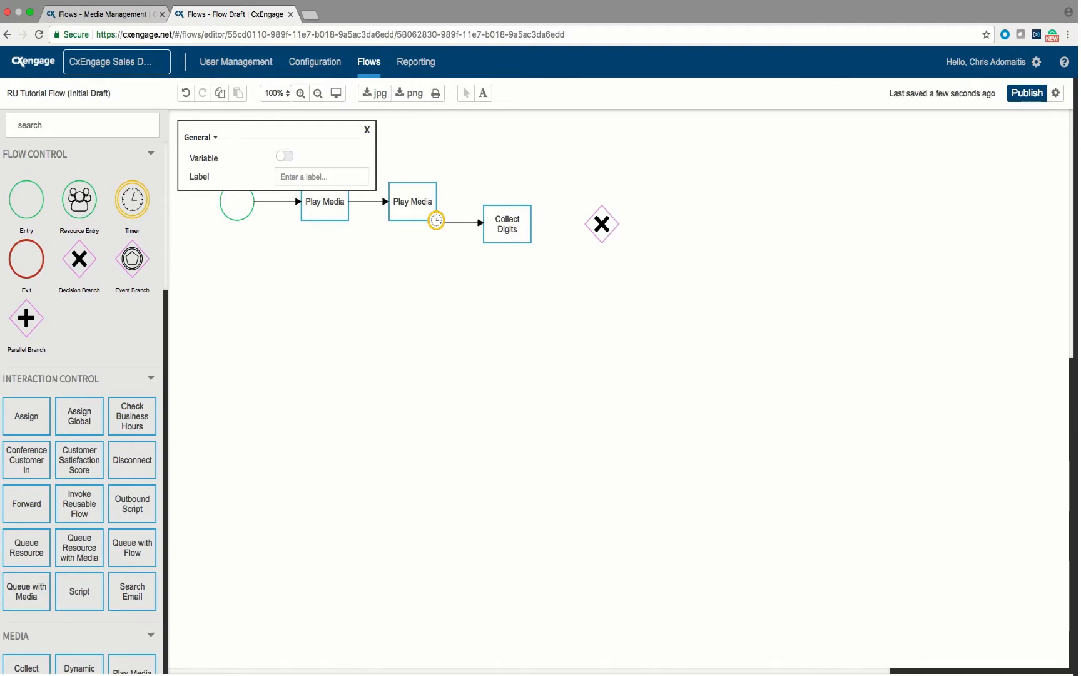
left_click(437, 220)
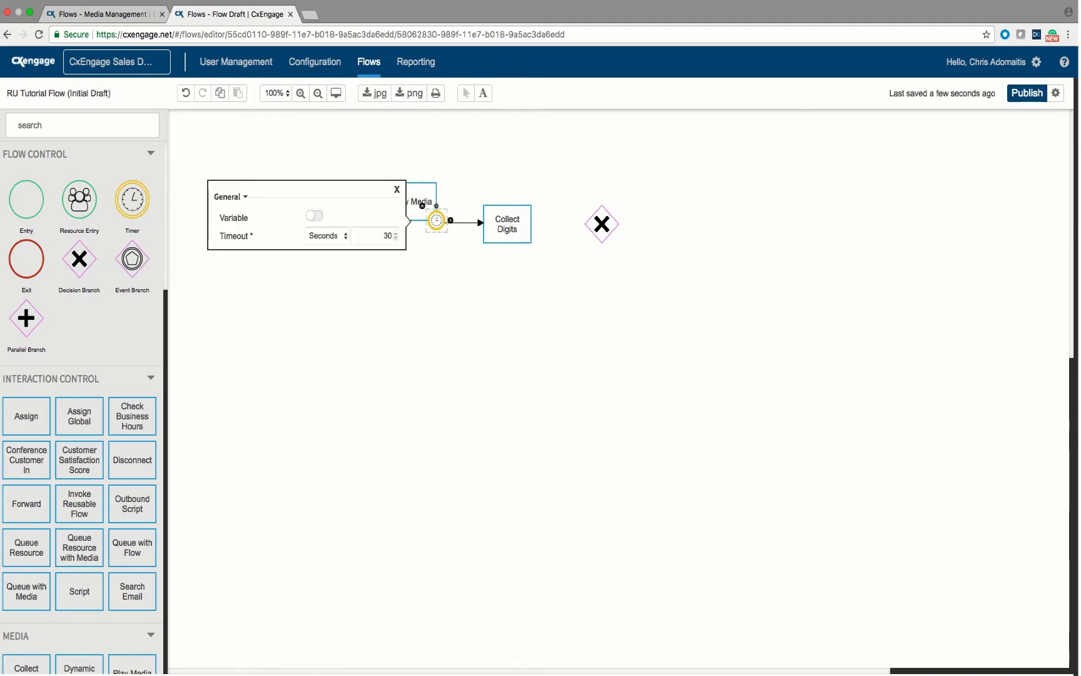
left_click(396, 190)
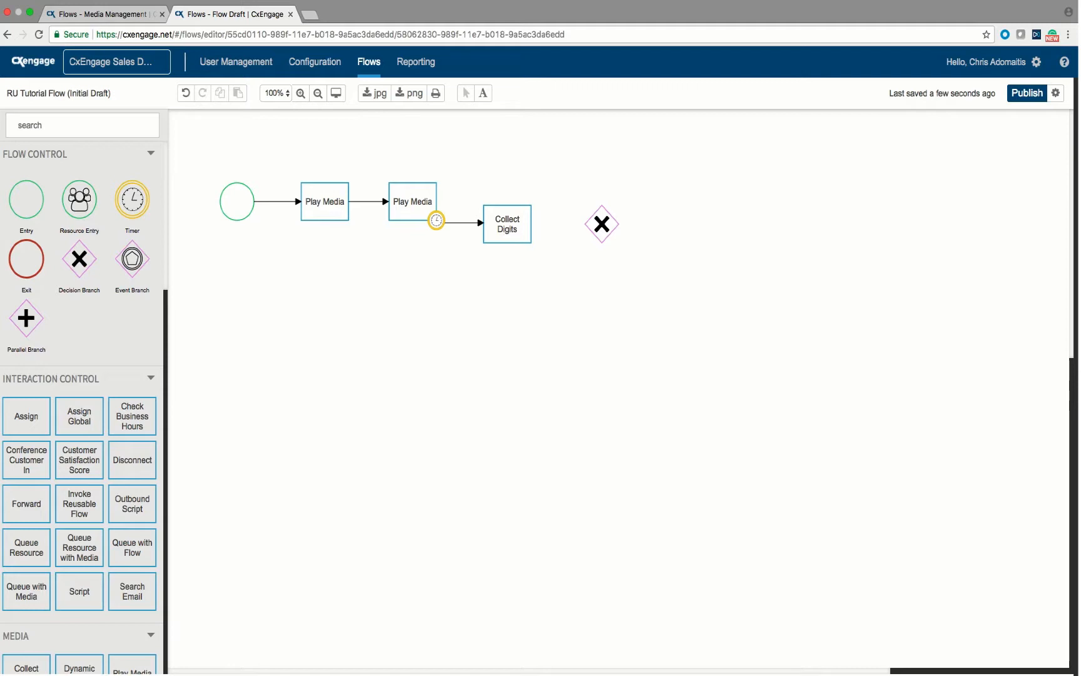
Connect the Collect Digits element to the Decision Branch.
left_click(507, 224)
left_click_drag(540, 224, 602, 225)
left_click(602, 275)
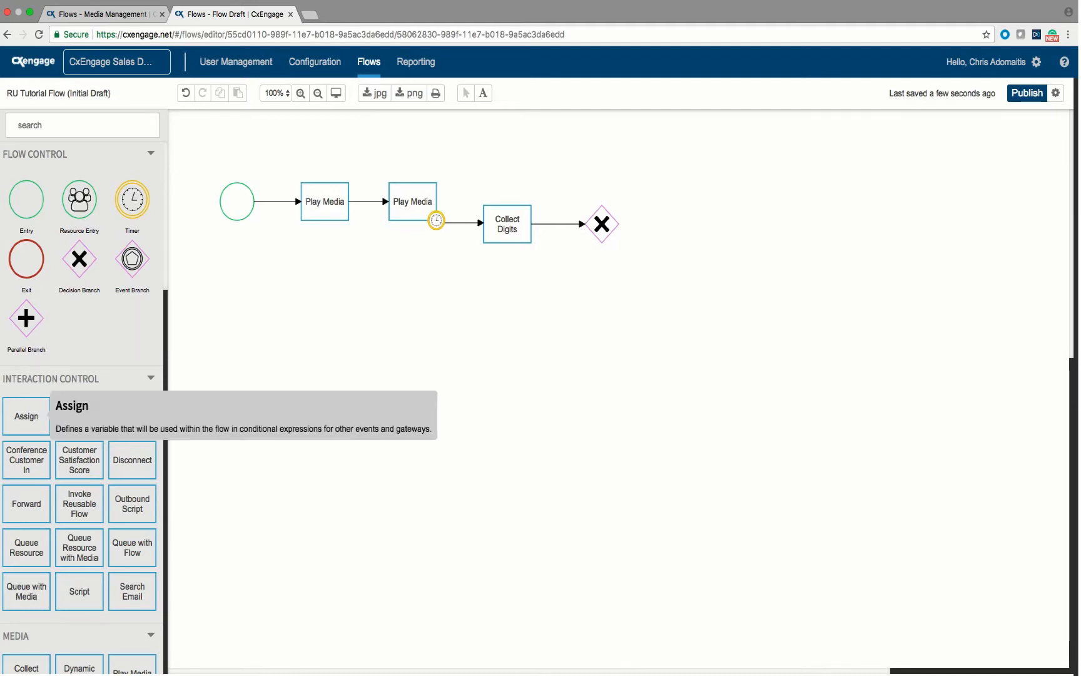
Add a Forward element below the Decision Branch and set its To parameter to the voicemail_number variable.
left_click_drag(26, 504, 602, 299)
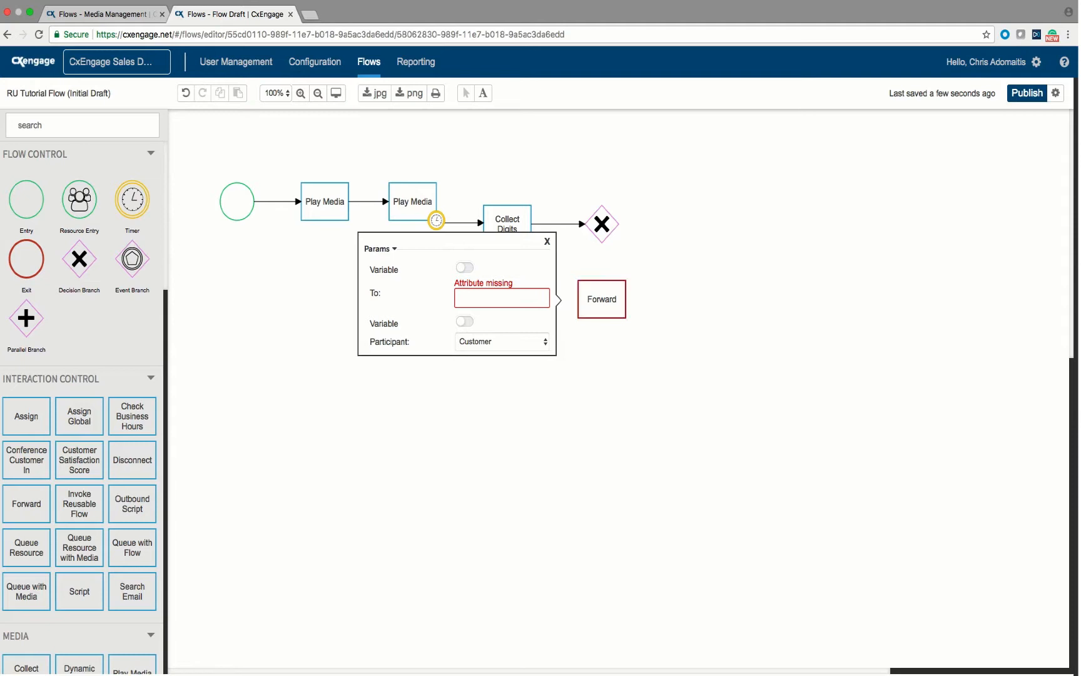
left_click(464, 268)
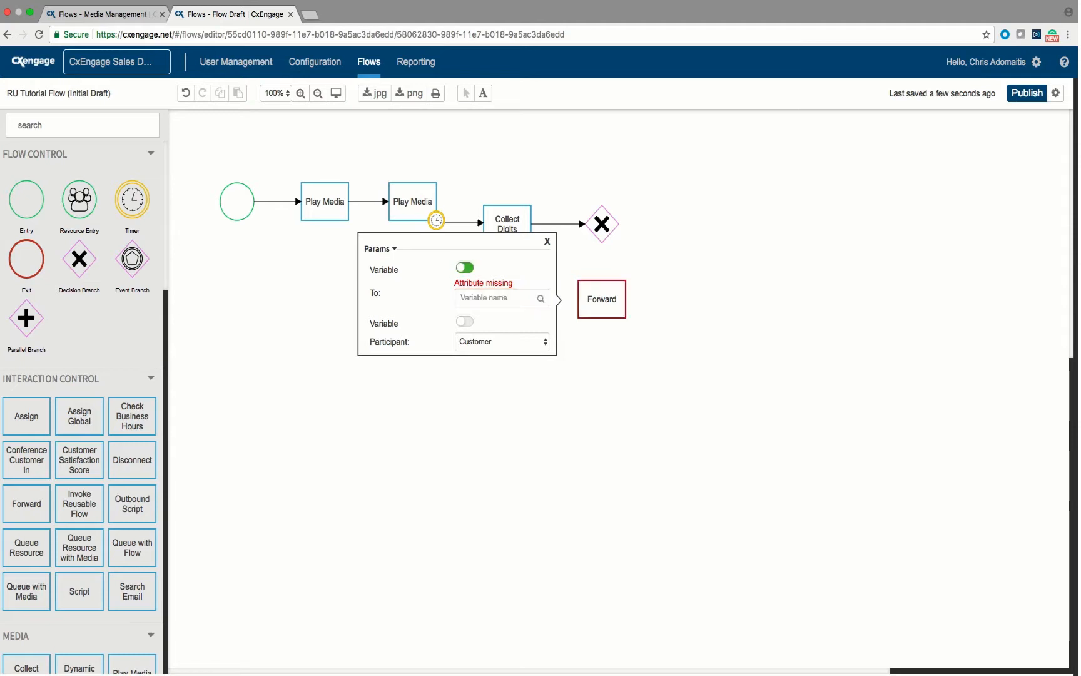
left_click(502, 298)
left_click(464, 268)
left_click(464, 268)
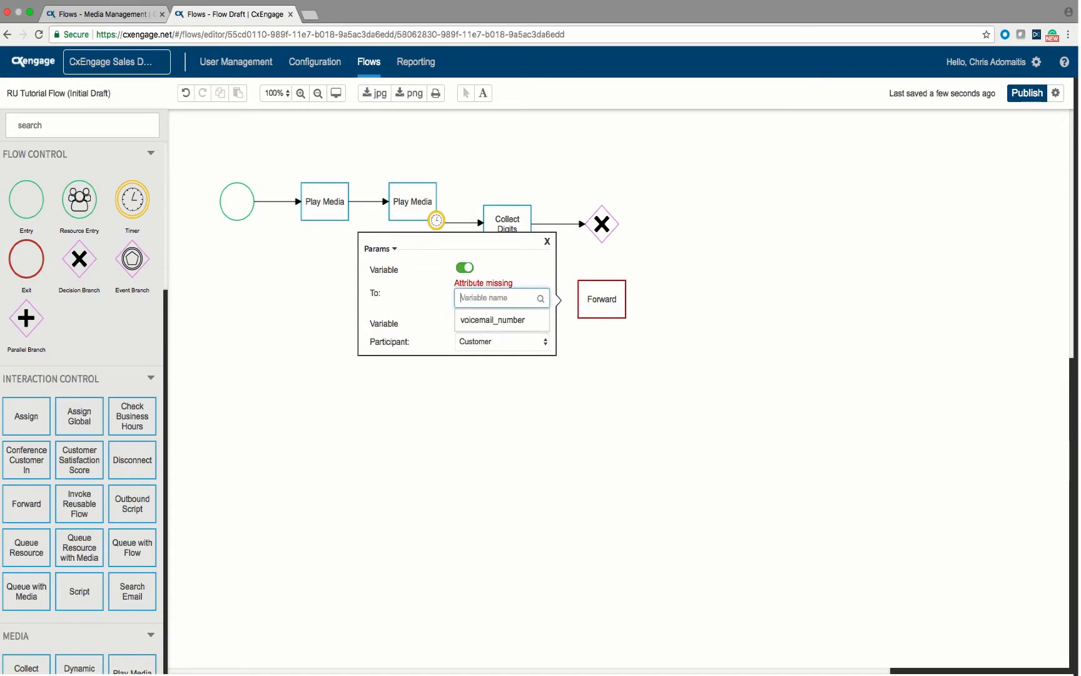
left_click(492, 319)
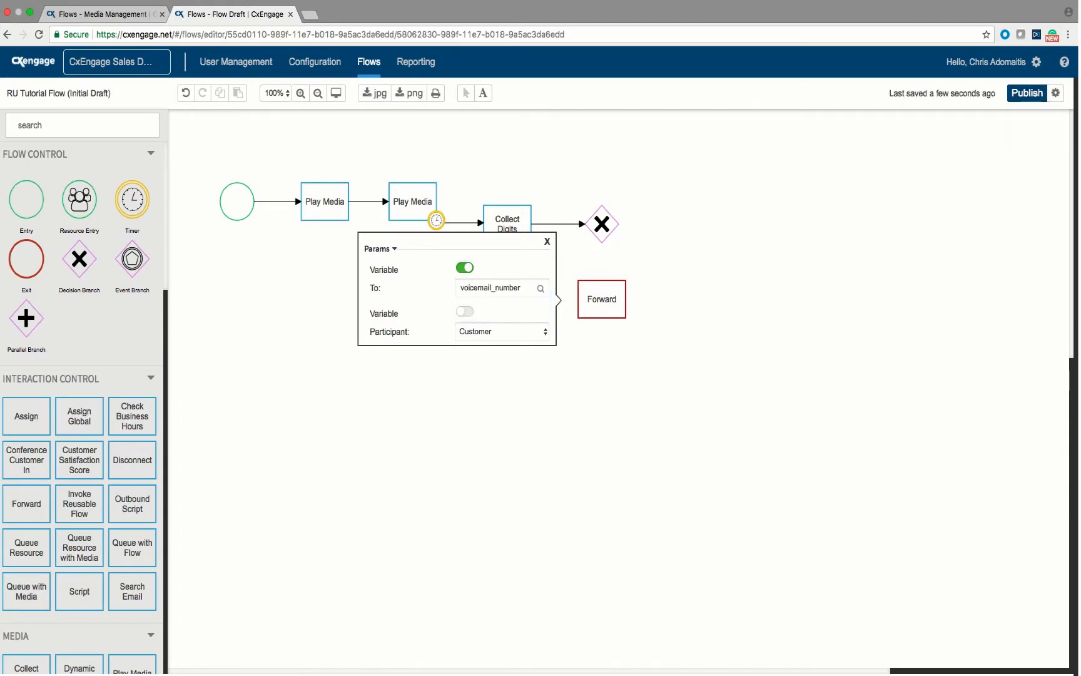
key("Escape")
Connect the Decision Branch to the Forward element with the condition (= digits "1").
left_click(602, 223)
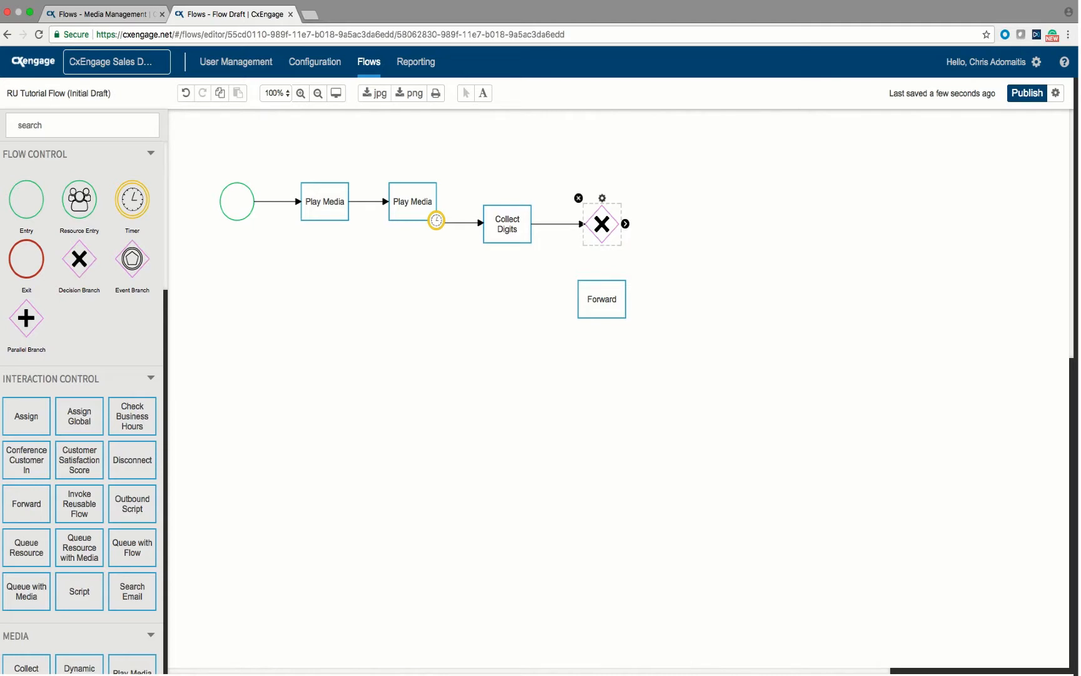
left_click_drag(625, 223, 602, 297)
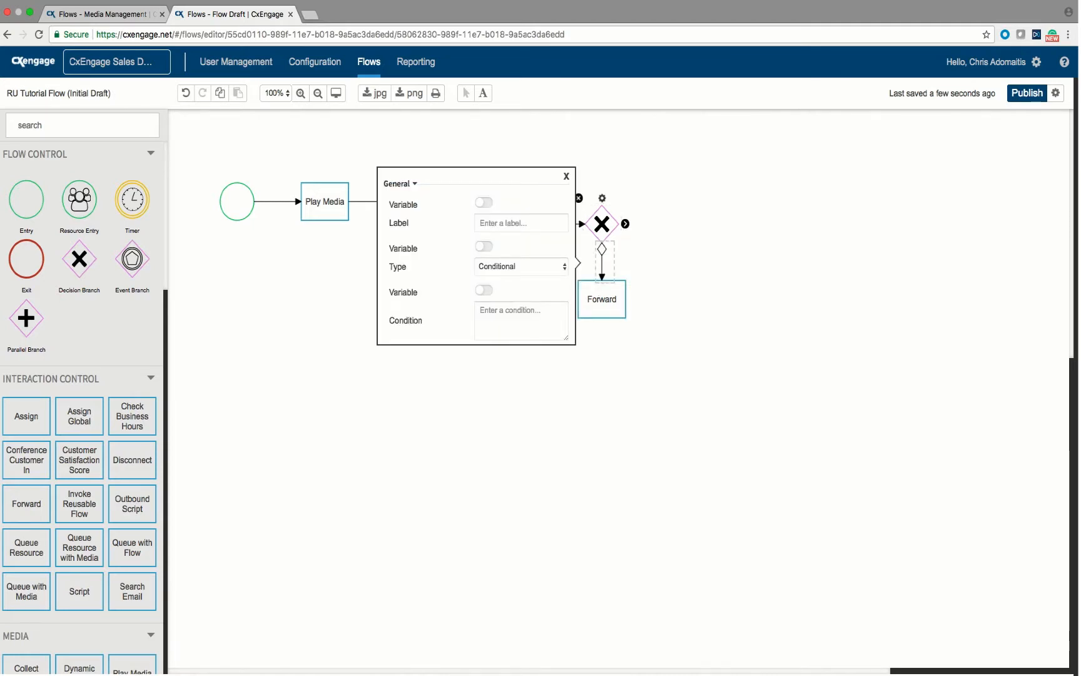
left_click(481, 310)
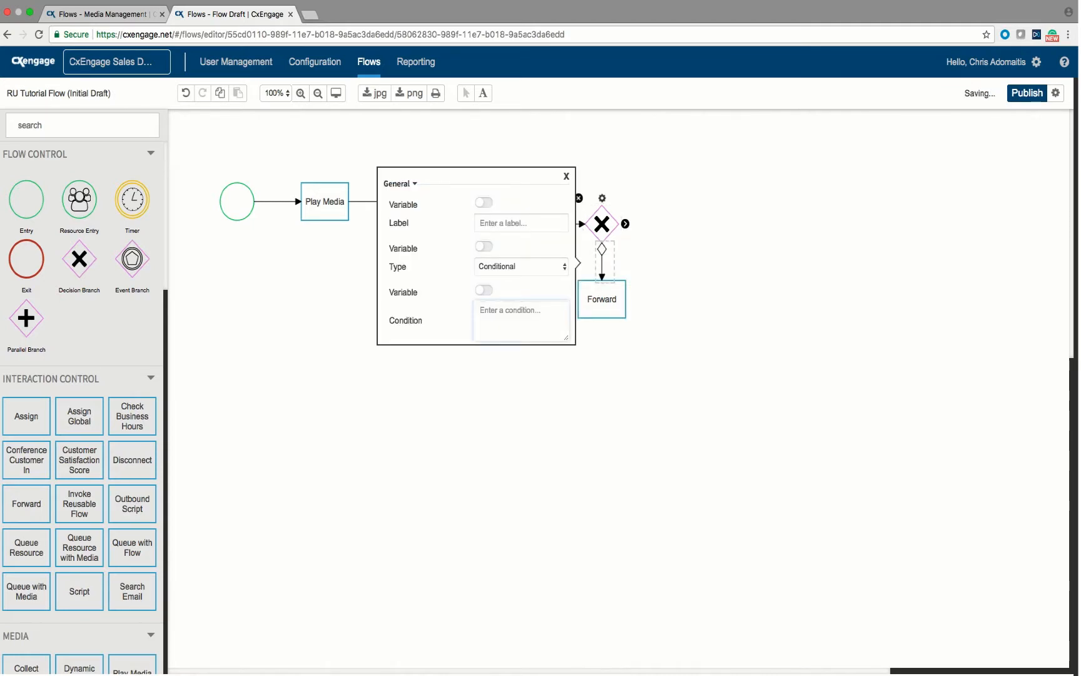
type("(")
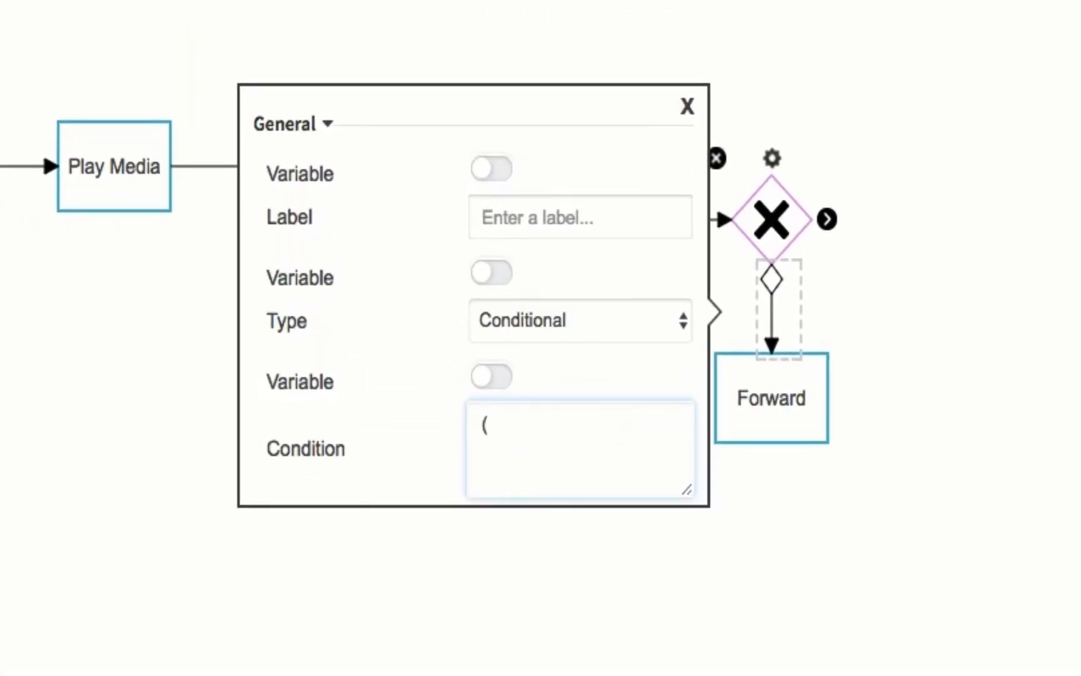
type("= digits ")
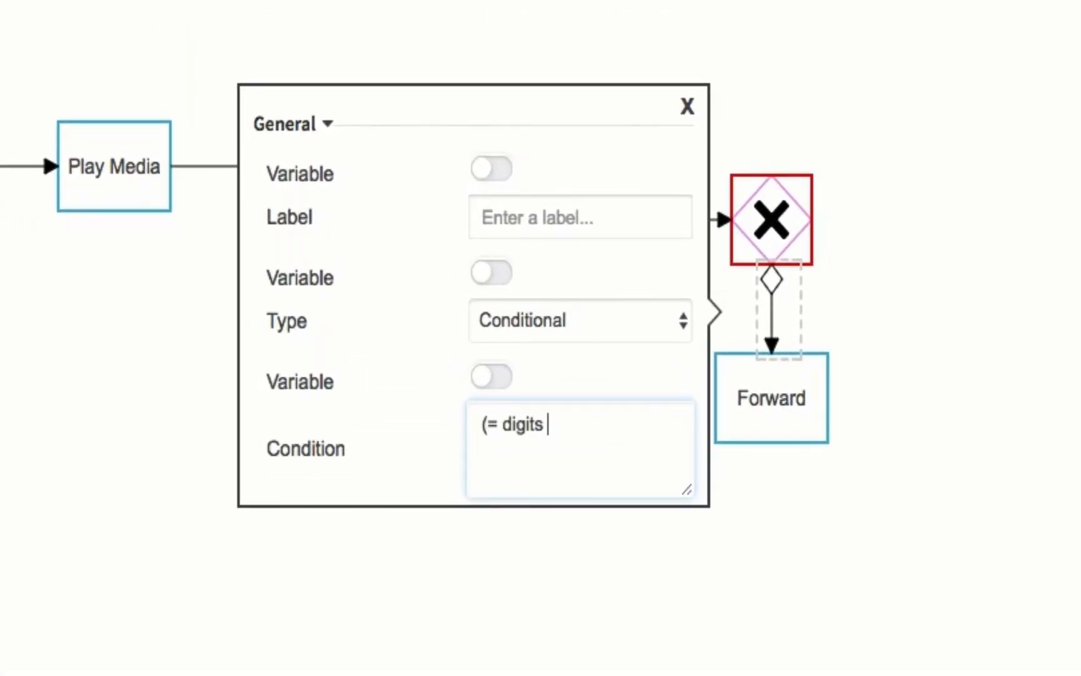
type("\"1\")")
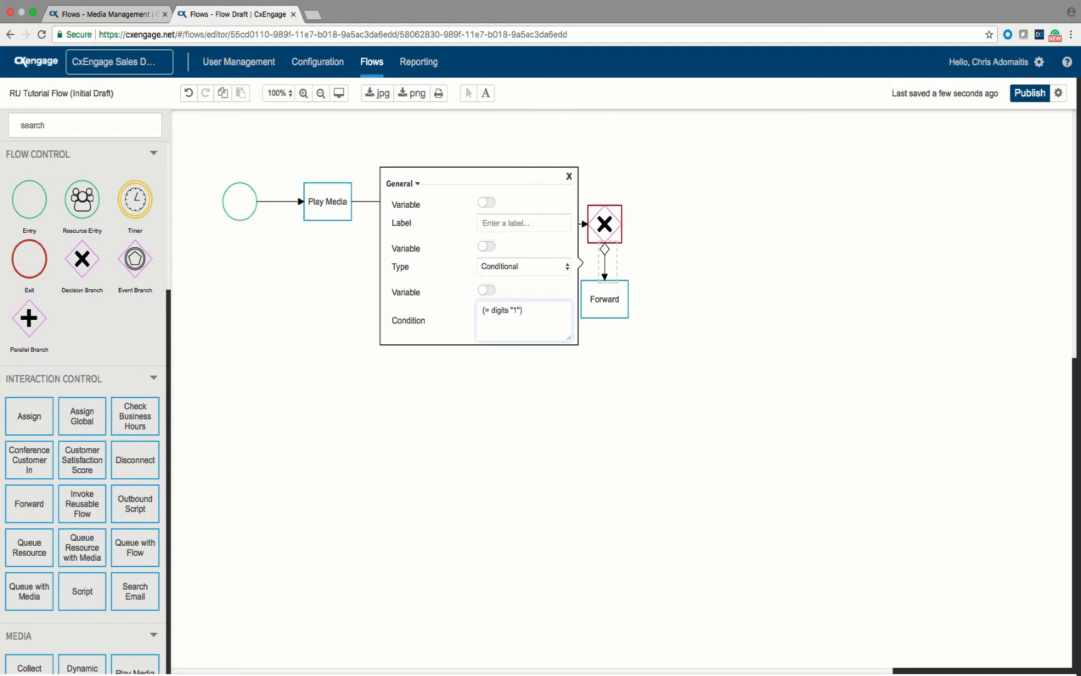
left_click(569, 177)
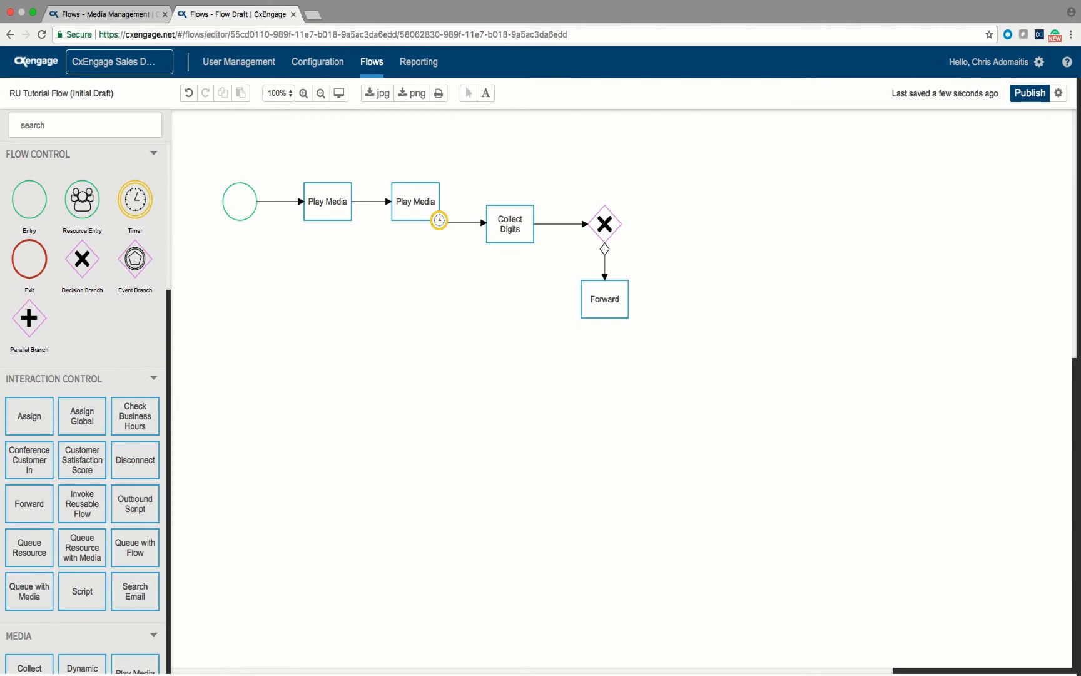
Place an Exit below the Forward element, connect Forward to it, and shift Forward slightly down to even the spacing.
left_click_drag(29, 259, 604, 382)
left_click_drag(637, 299, 603, 383)
left_click(669, 381)
left_click_drag(605, 299, 604, 306)
left_click(666, 275)
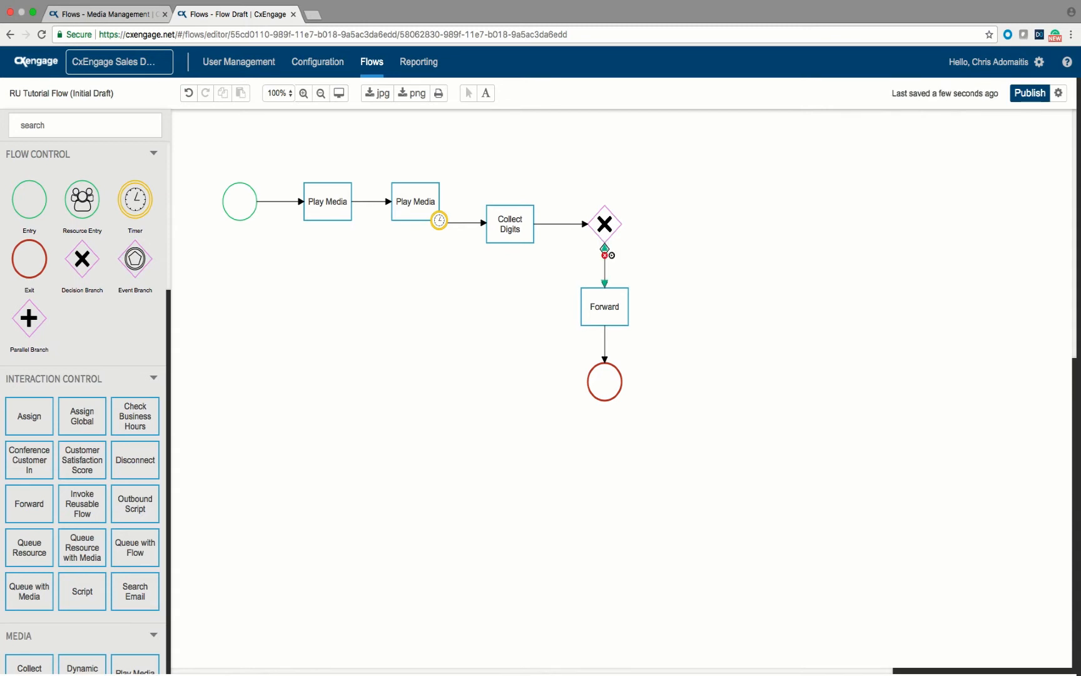
Label the conditional link between the Decision Branch and Forward "1 for Voicemail".
left_click(612, 255)
left_click(660, 266)
left_click(611, 256)
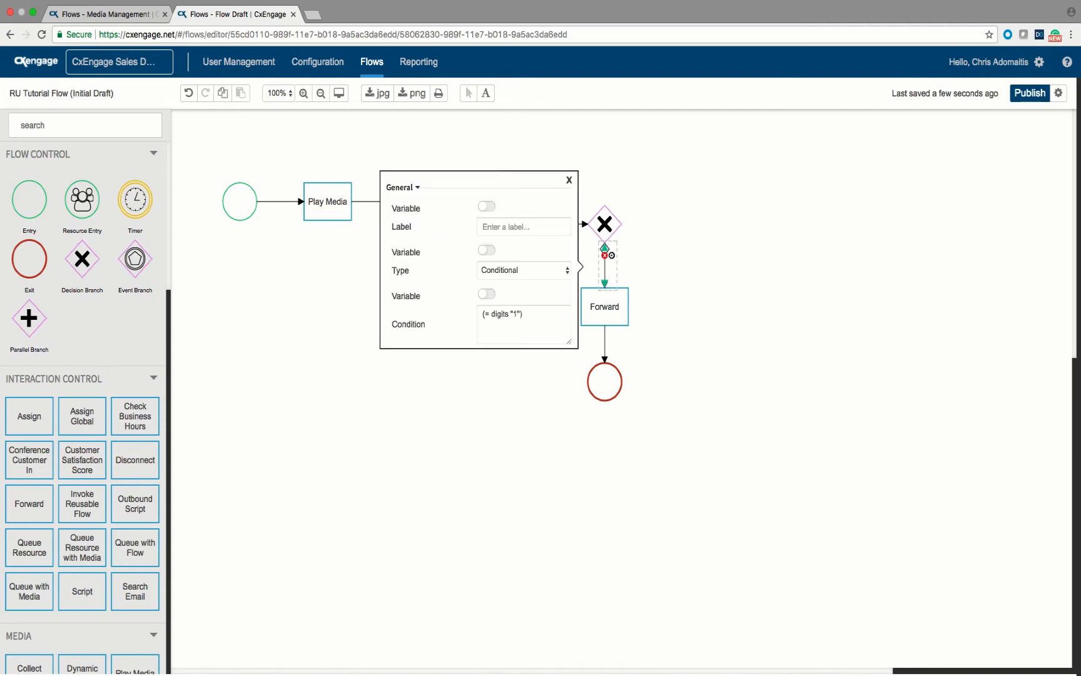
type("1")
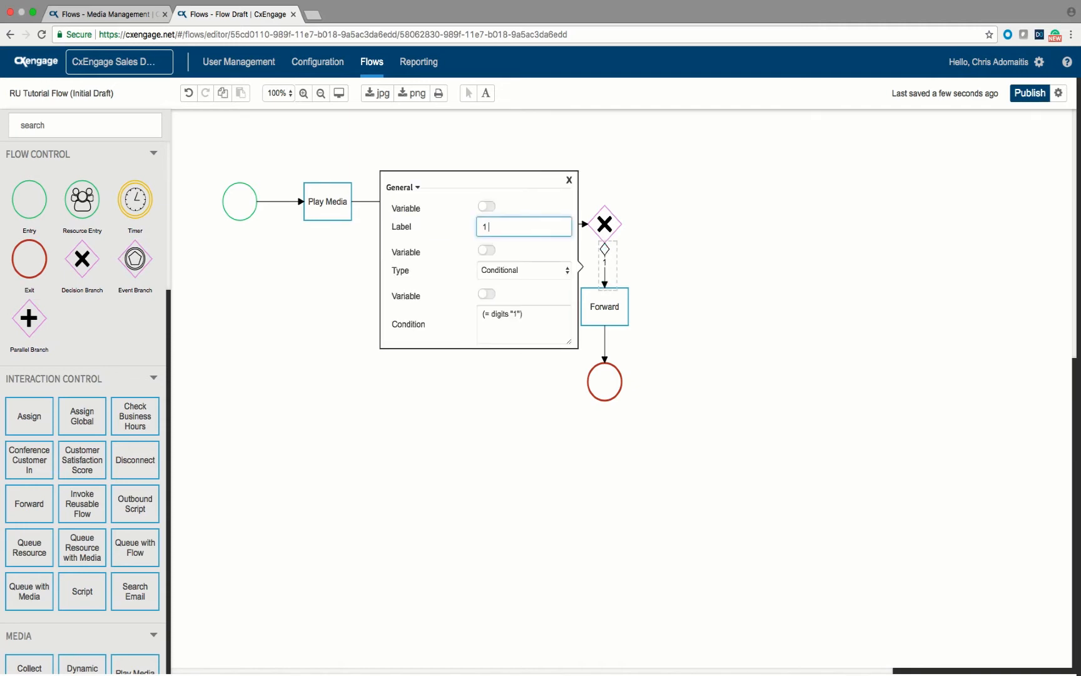
type(" for Voicemail")
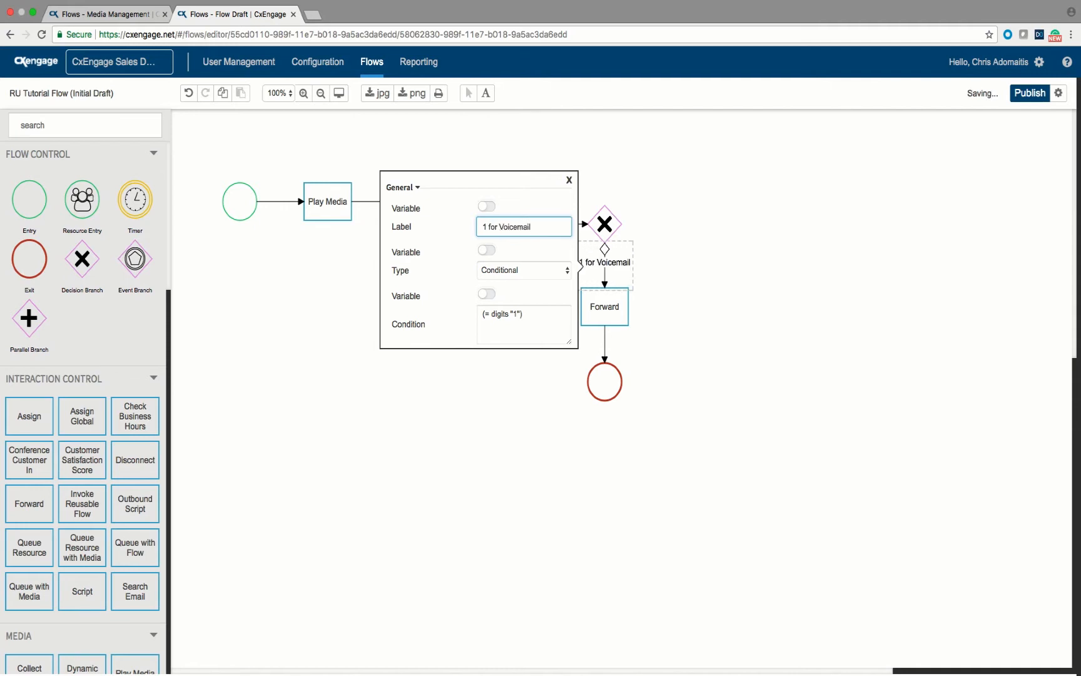
key("Escape")
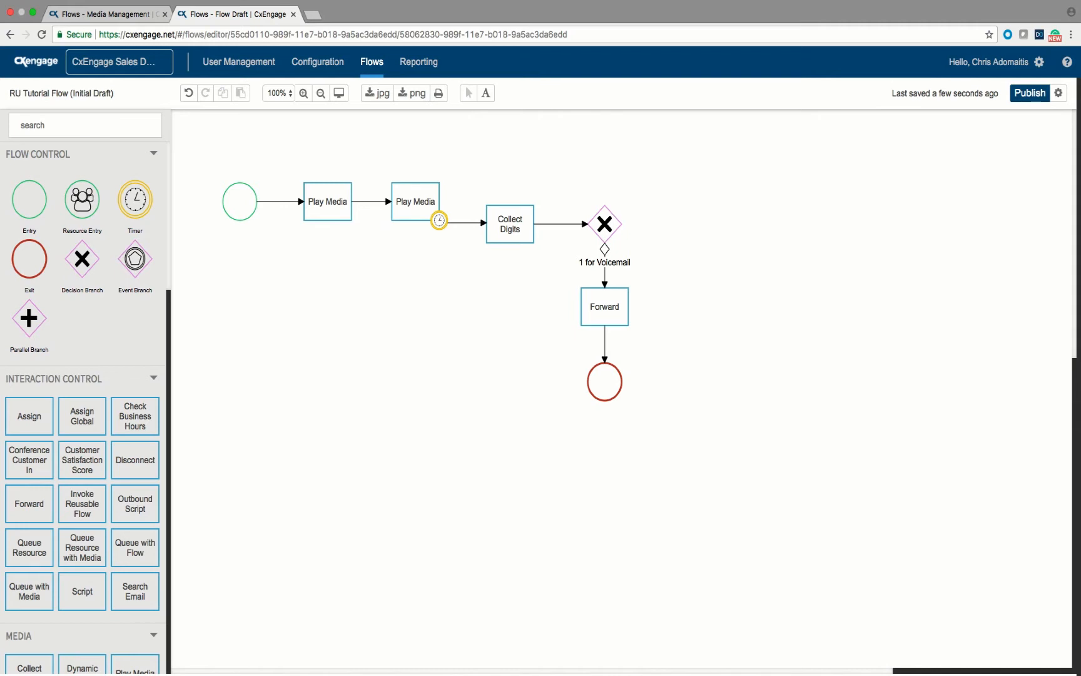
Connect the Decision Branch back to the hold_music Play Media element as the default path.
left_click(605, 224)
left_click_drag(628, 224, 419, 200)
left_click(707, 407)
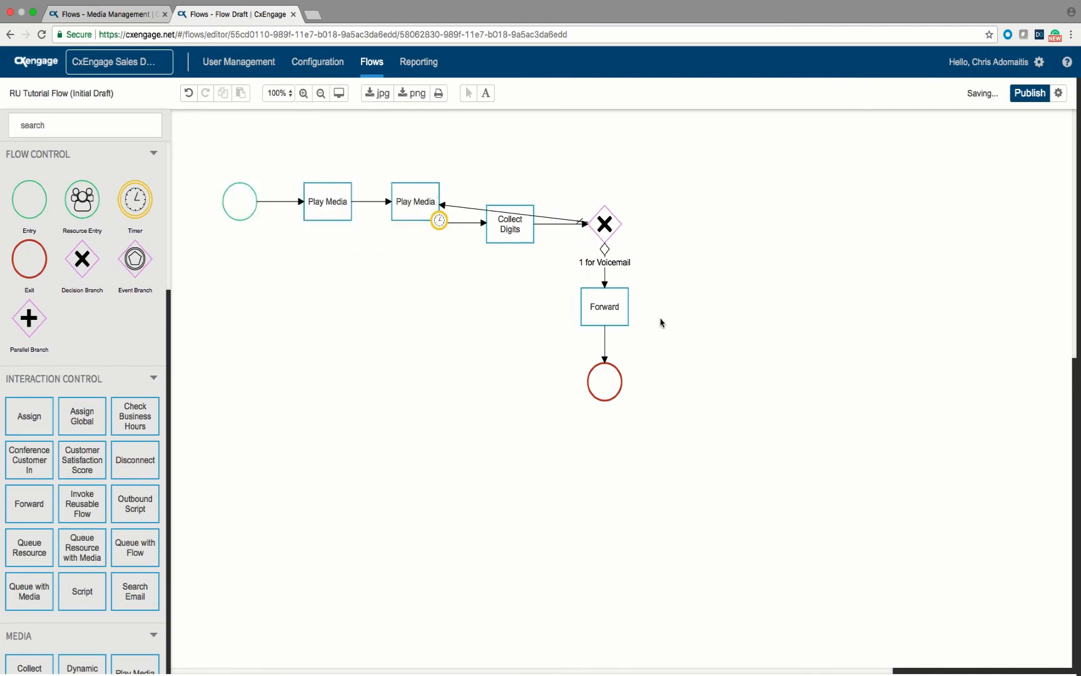
Reroute the default link with right-angle bends so it runs above the Collect Digits element.
left_click(461, 210)
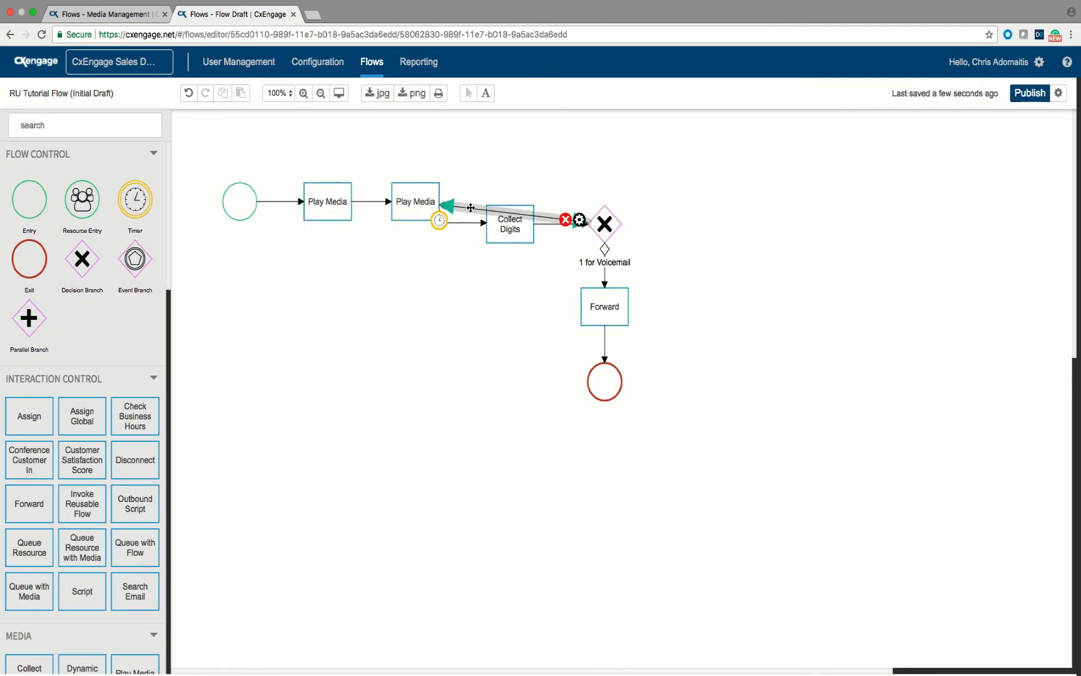
left_click_drag(468, 206, 419, 147)
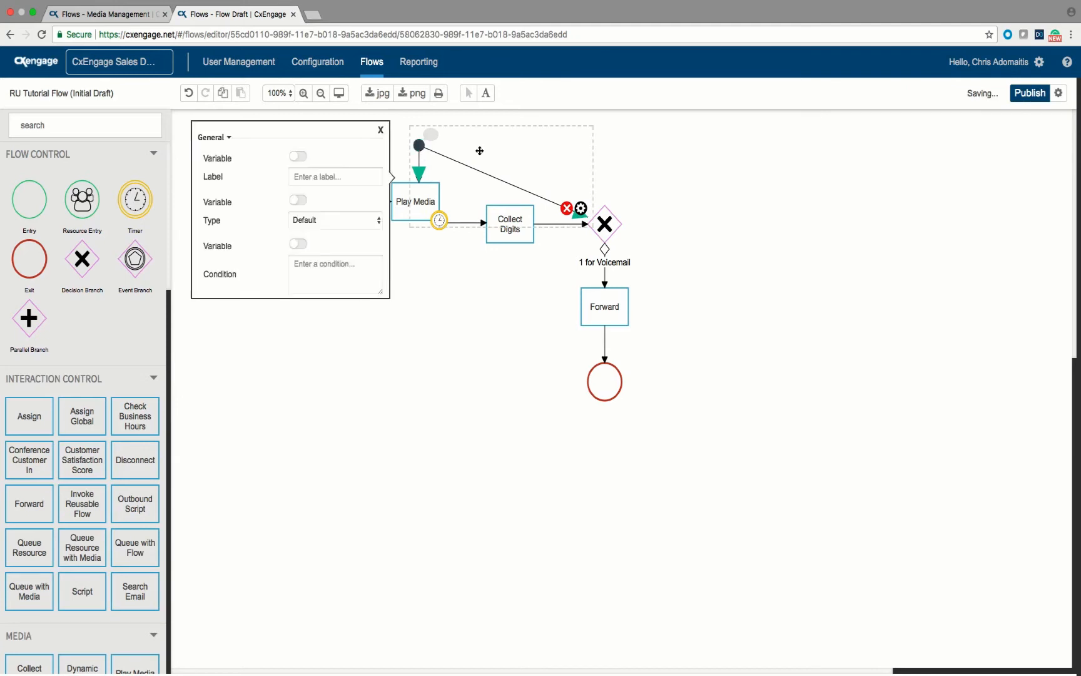
left_click(654, 174)
left_click(516, 183)
left_click_drag(515, 183, 607, 146)
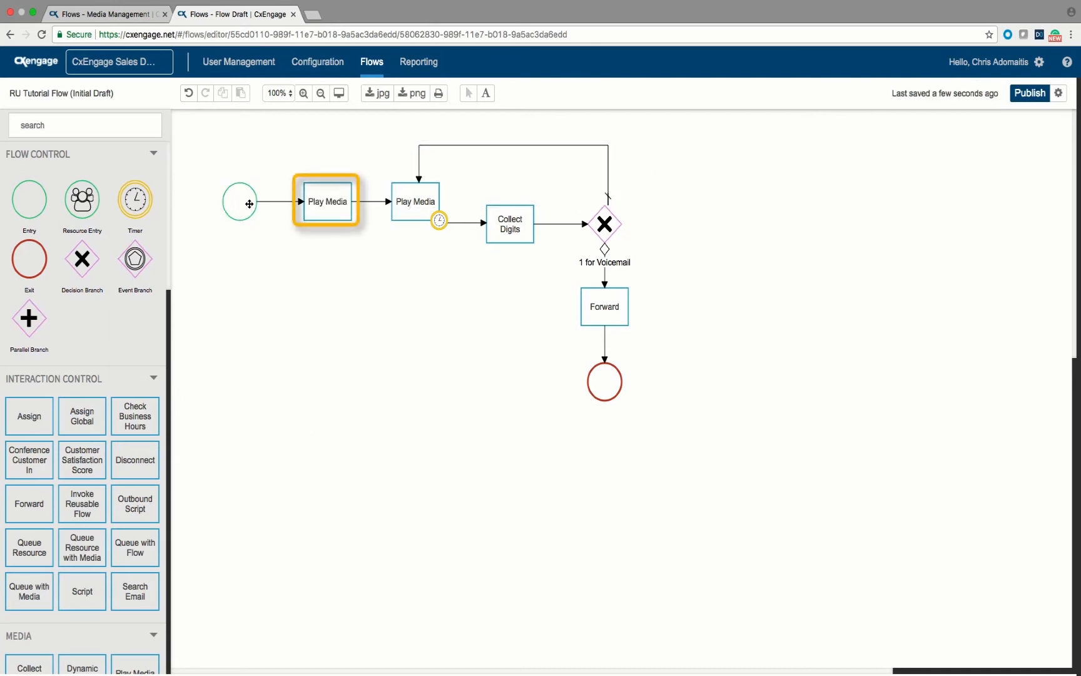
Review the flow path element by element, from the first Play Media through Collect Digits to Forward.
left_click(335, 202)
left_click(412, 202)
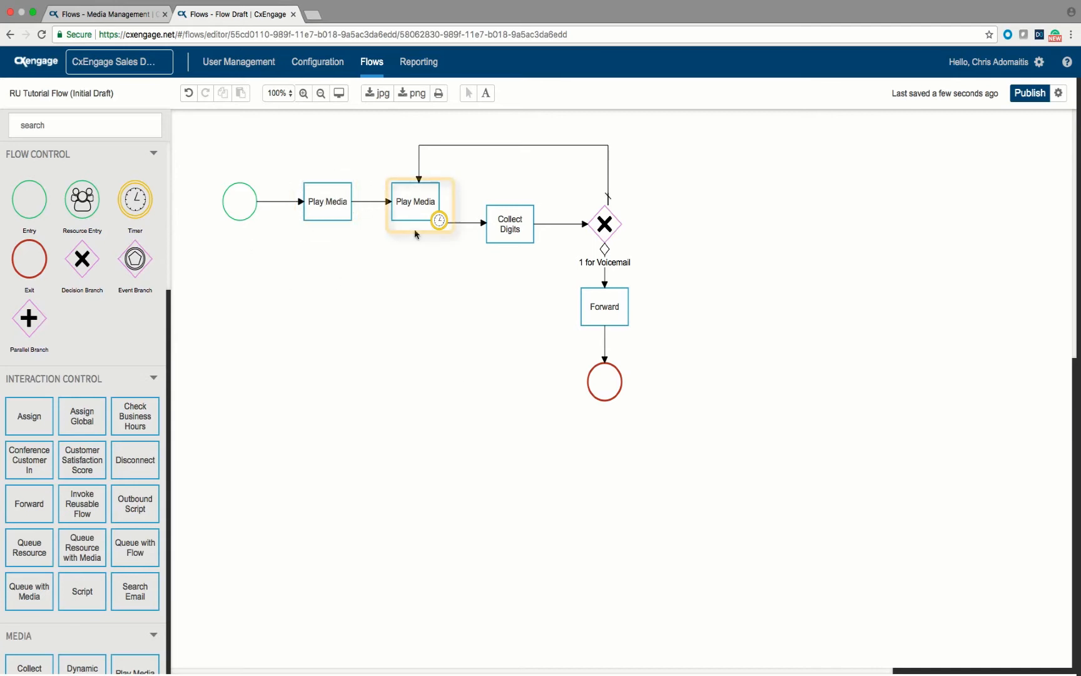
left_click(418, 350)
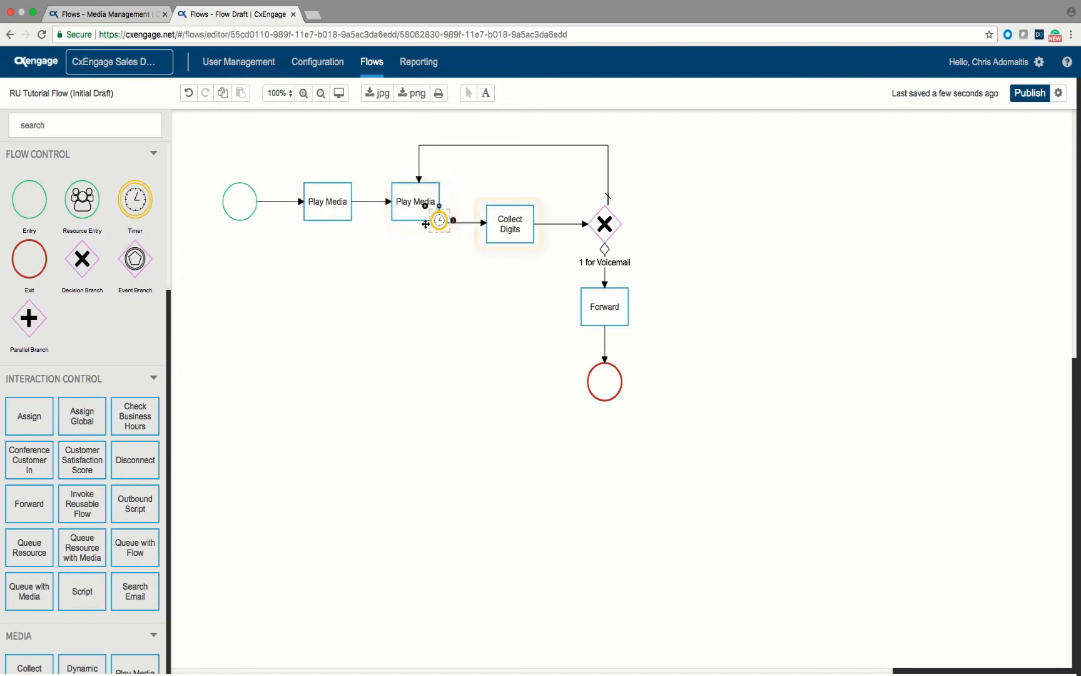
left_click(531, 227)
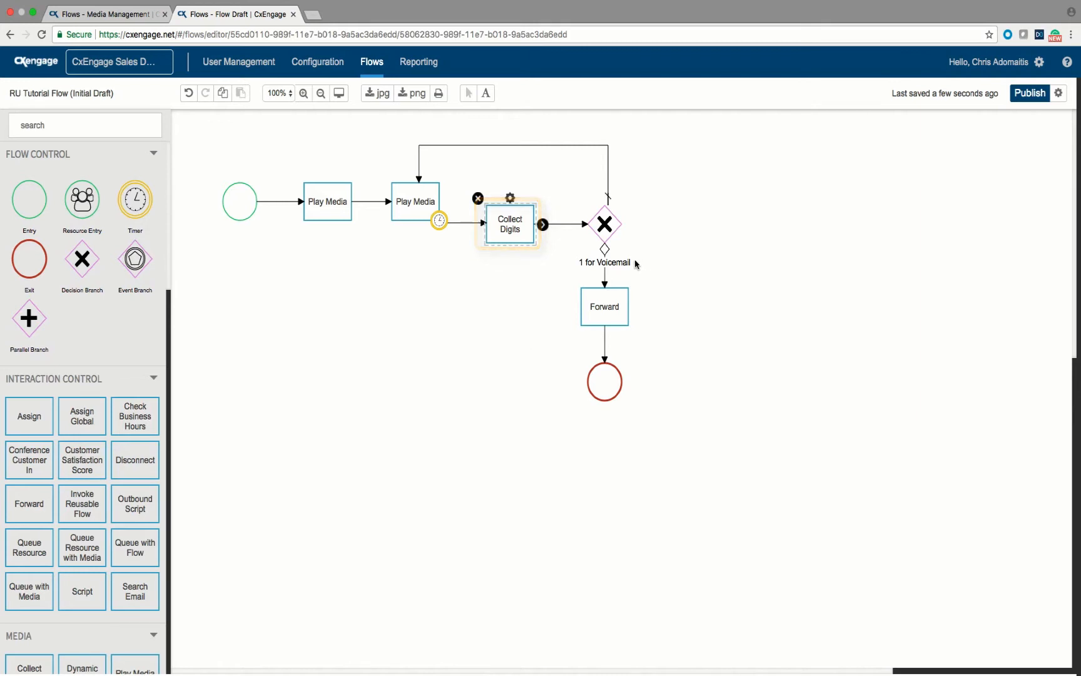
left_click(614, 315)
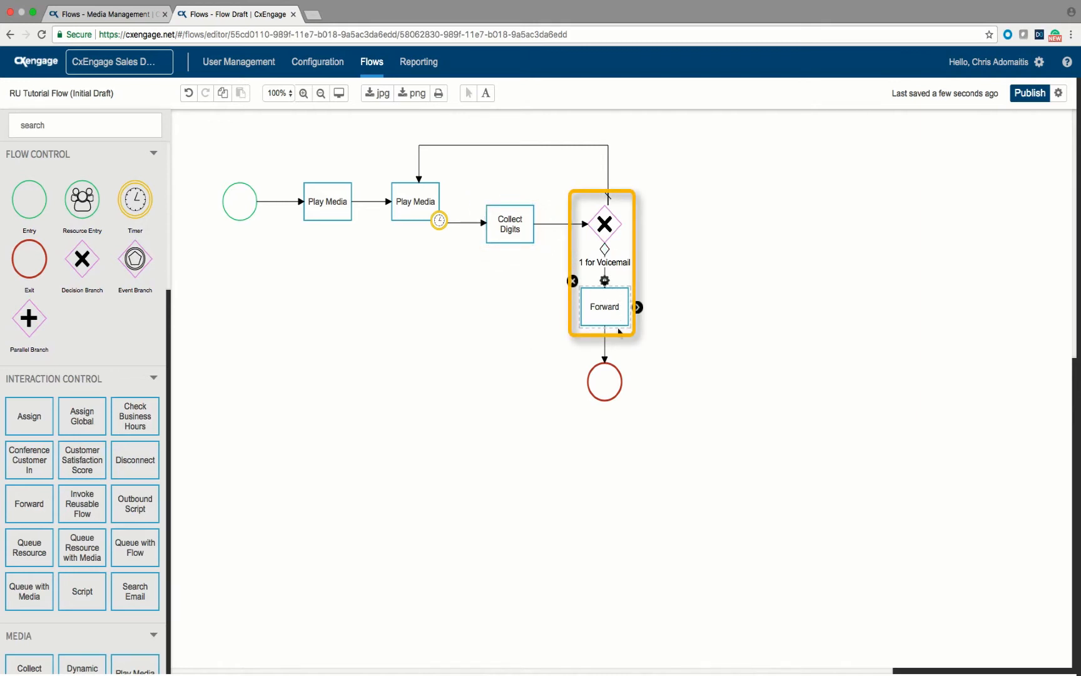
left_click(735, 335)
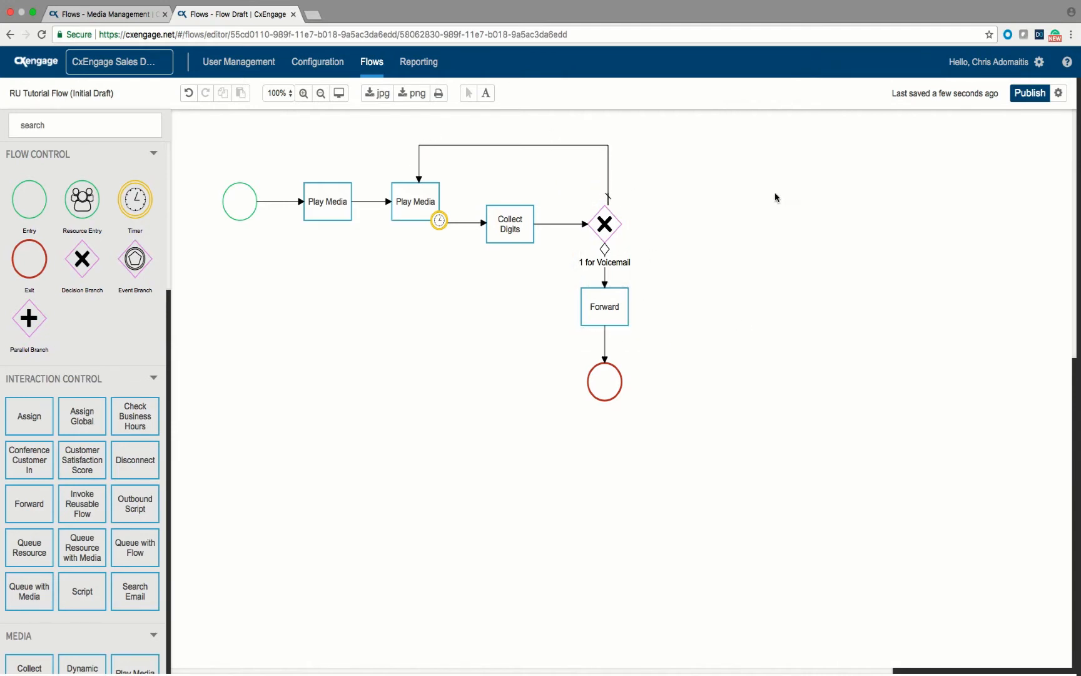
Publish RU Tutorial Flow as an active version named "initial publish".
left_click(1028, 94)
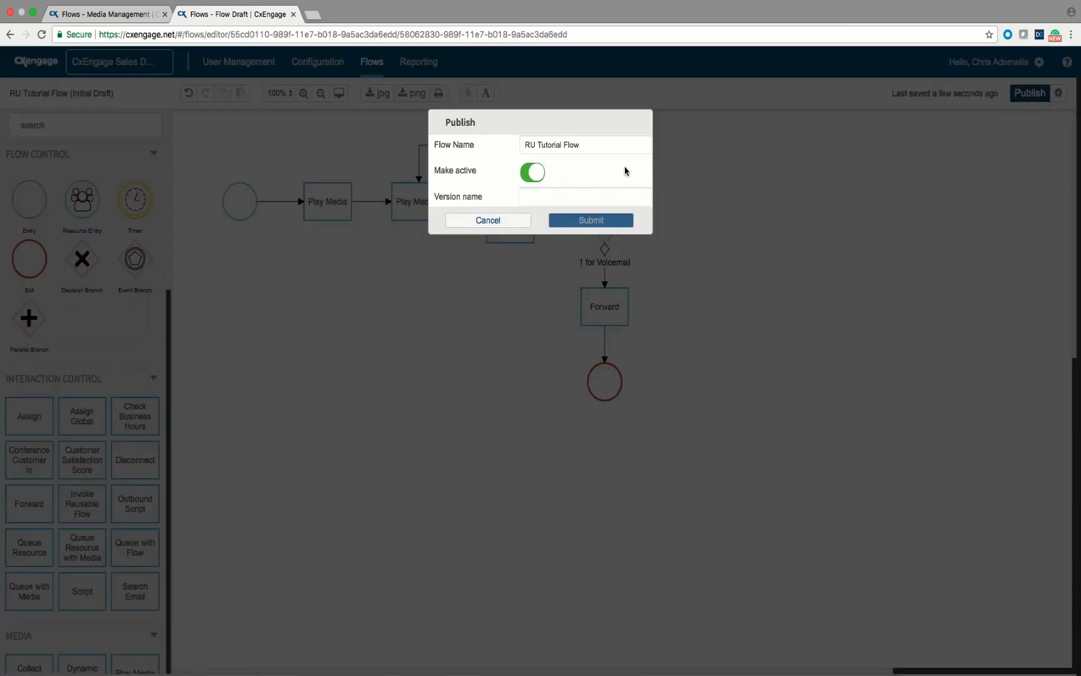
left_click(560, 198)
type("init")
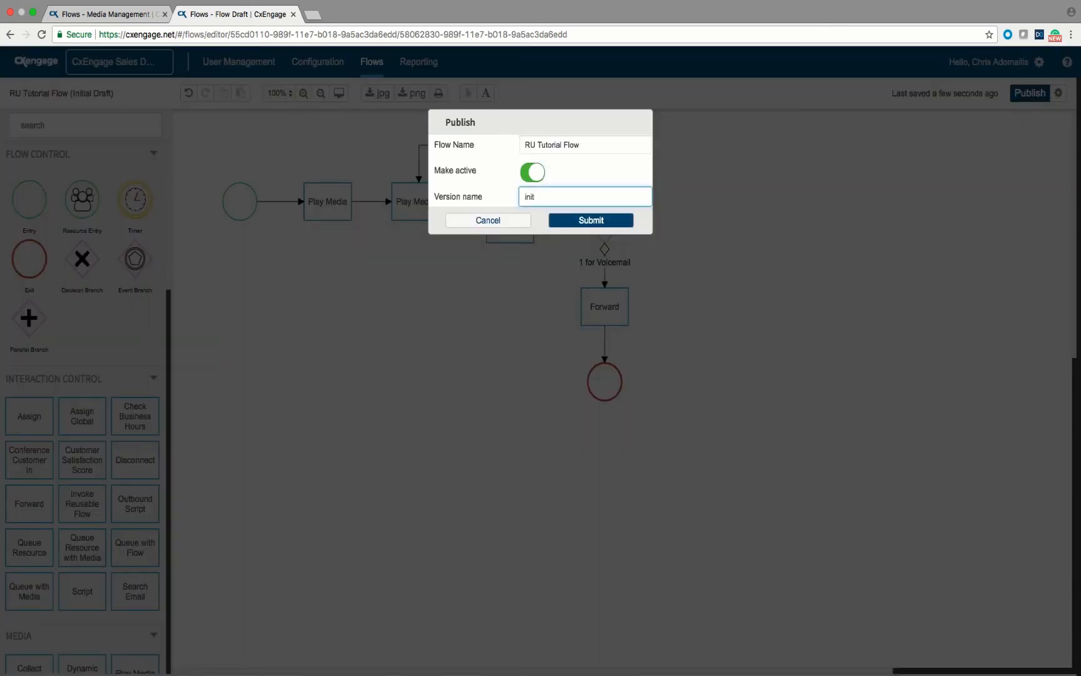
type("ial publish")
key("Tab")
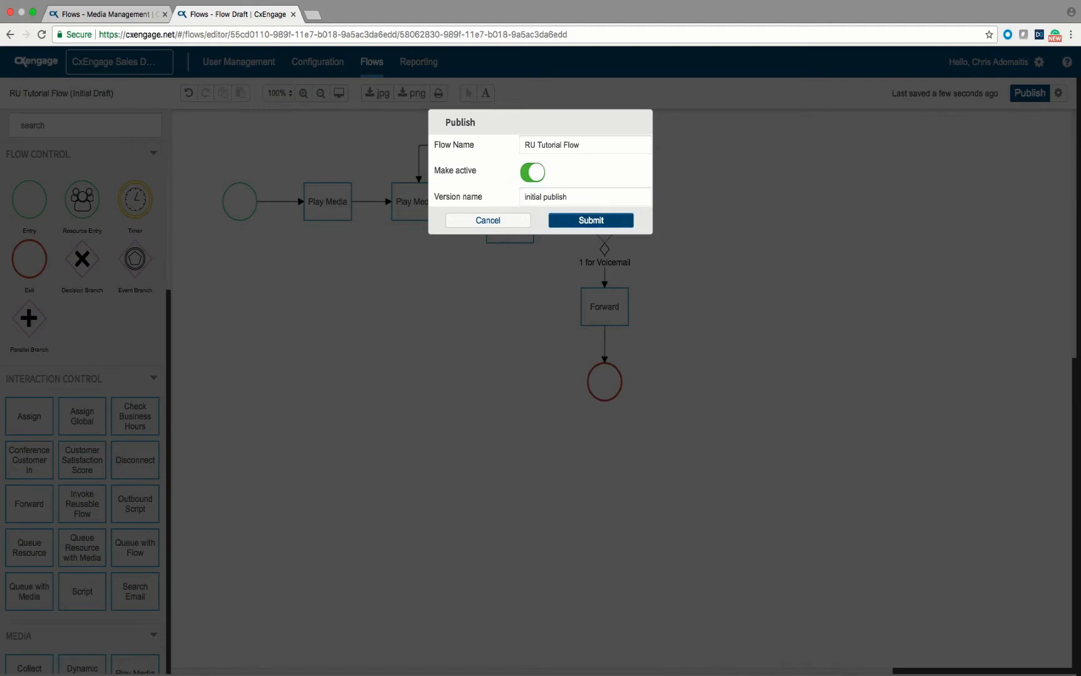
key("Return")
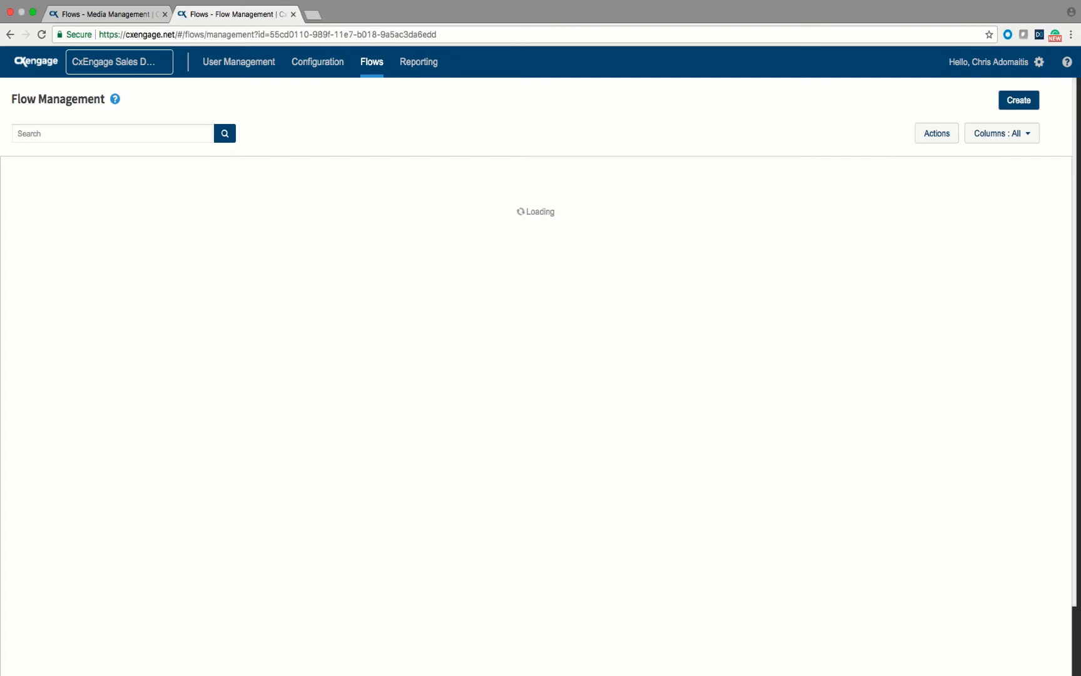
Search the flows for "tut" and create the draft "initial publish - draft" from version v1 of Tutorial Flow.
mouse_move(371, 62)
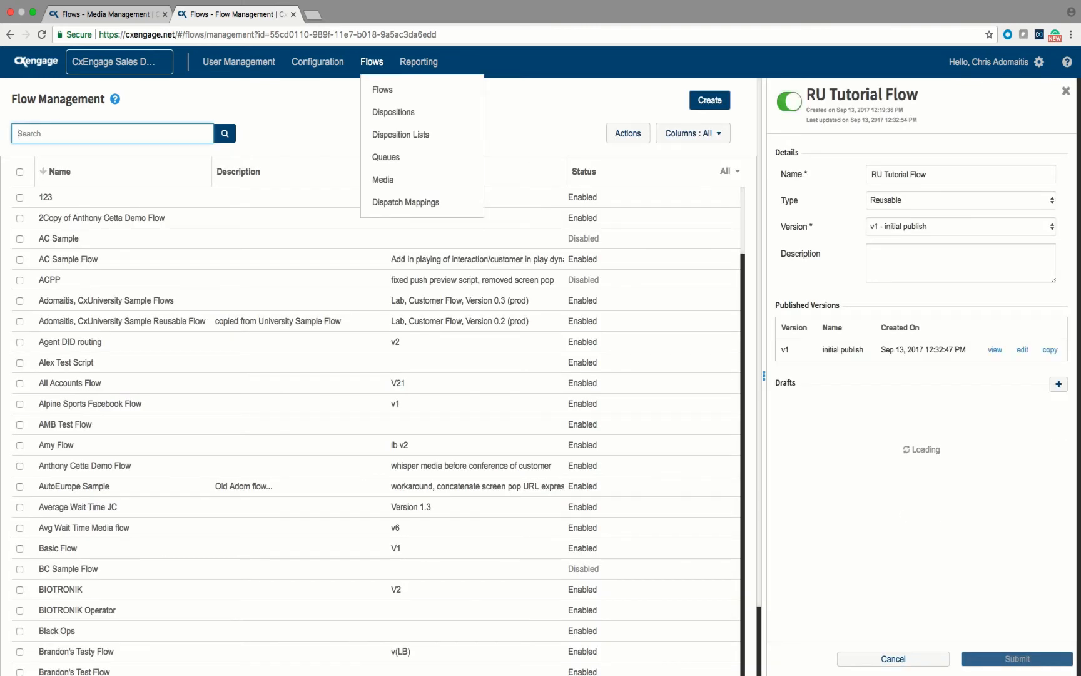
type("tut")
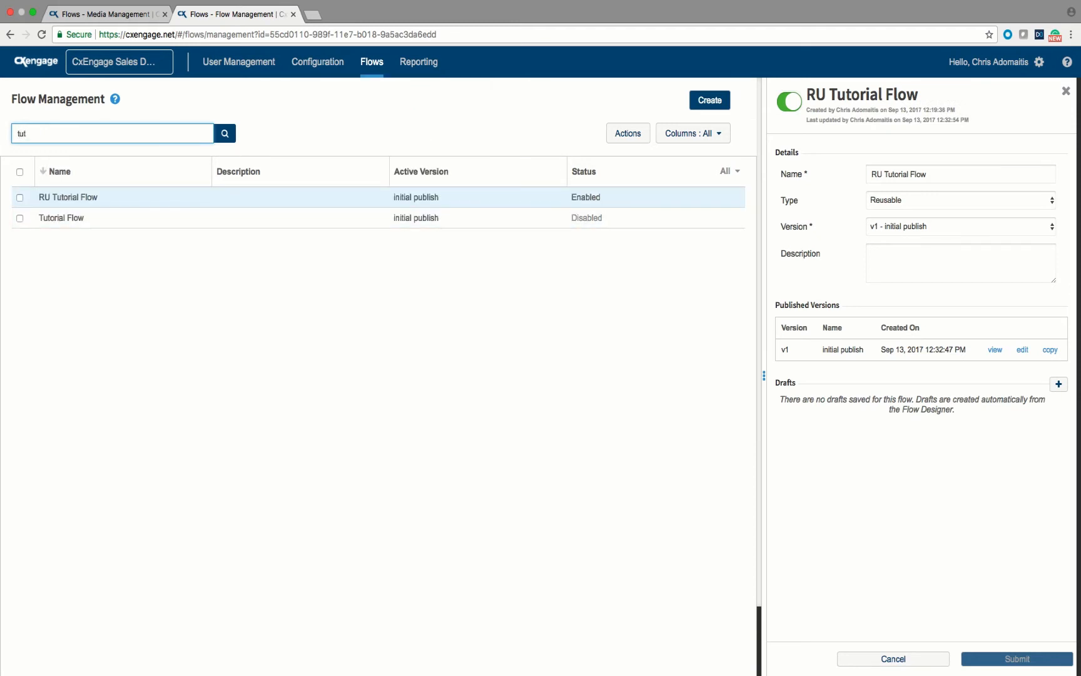
left_click(61, 217)
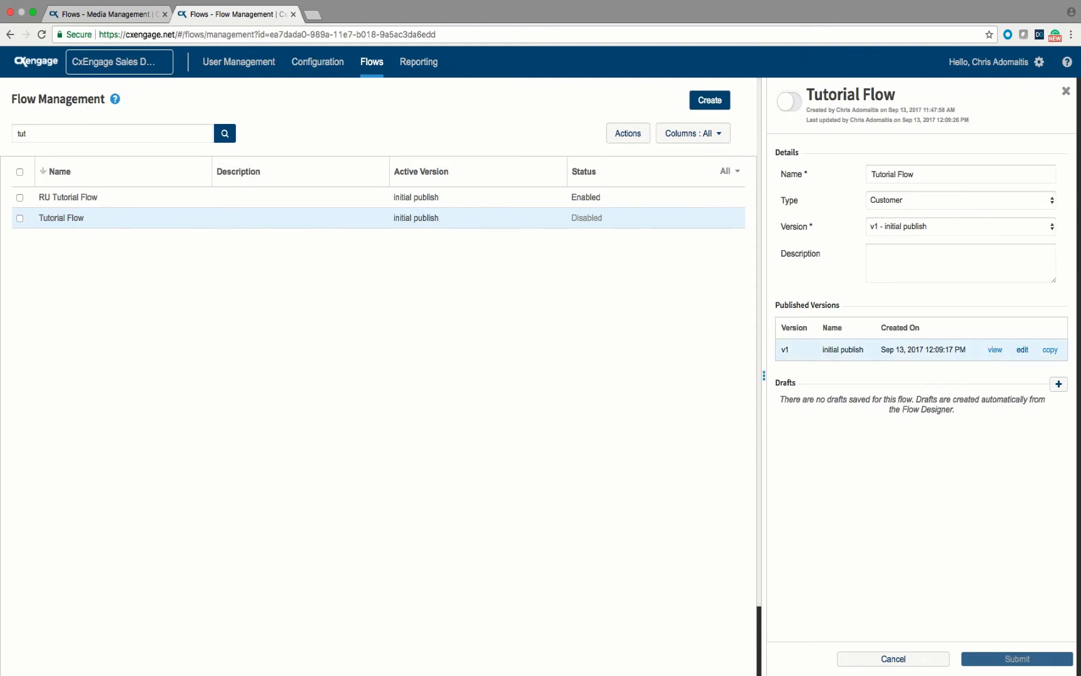
left_click(1023, 349)
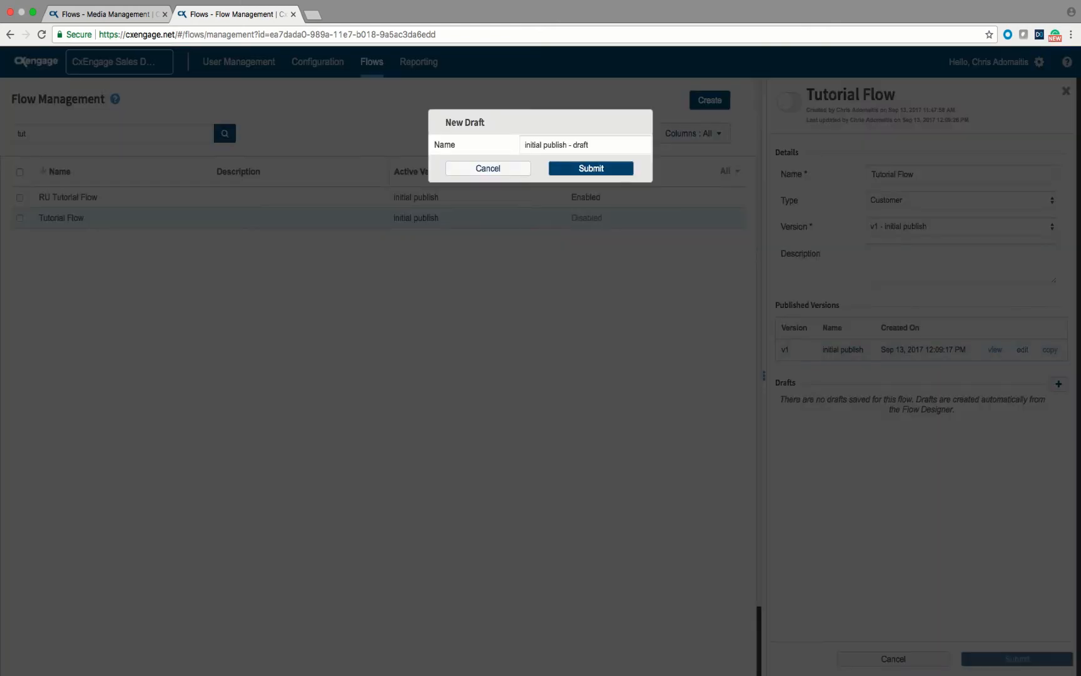
left_click(591, 168)
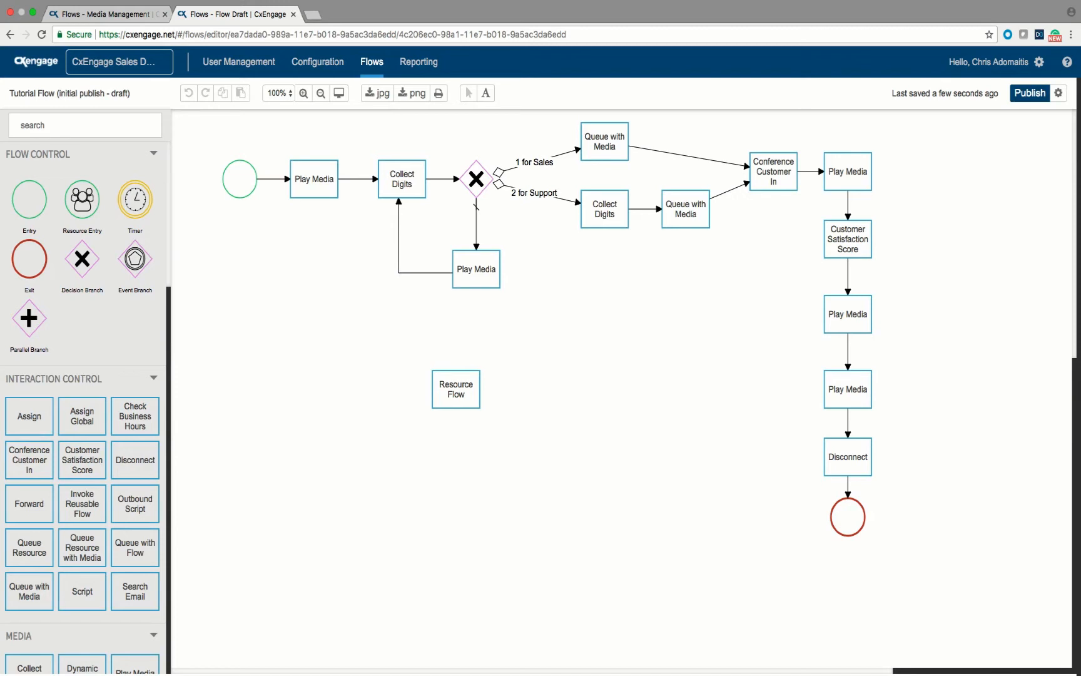
Replace the Queue with Media element on the sales path with a Queue with Flow element in the same spot.
left_click(604, 141)
left_click(604, 115)
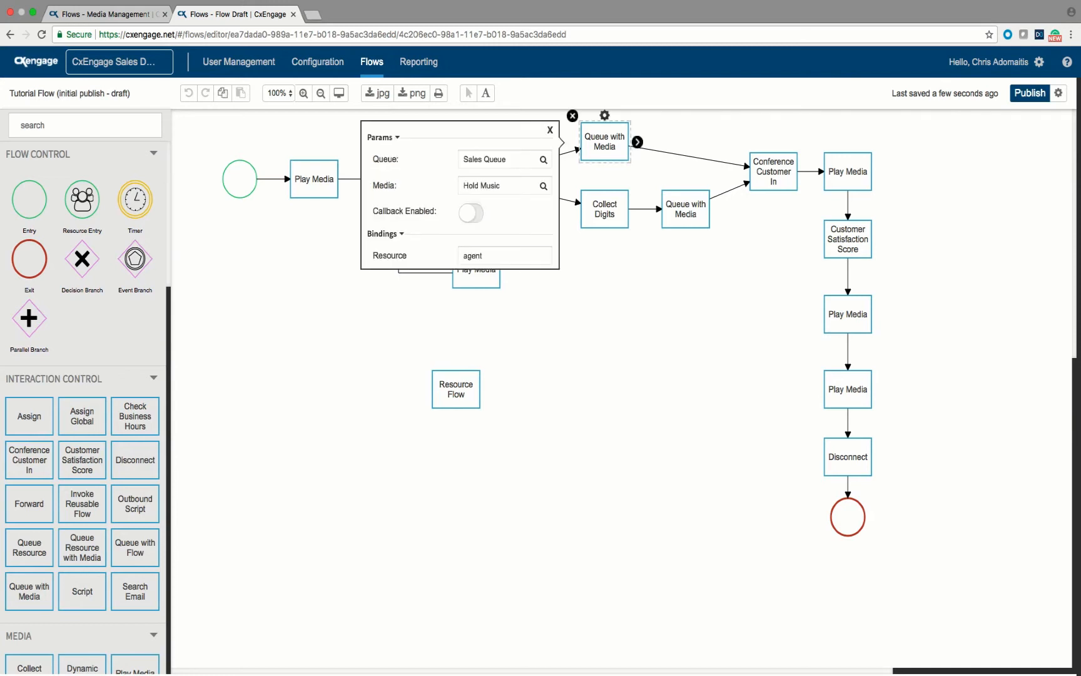
key("Delete")
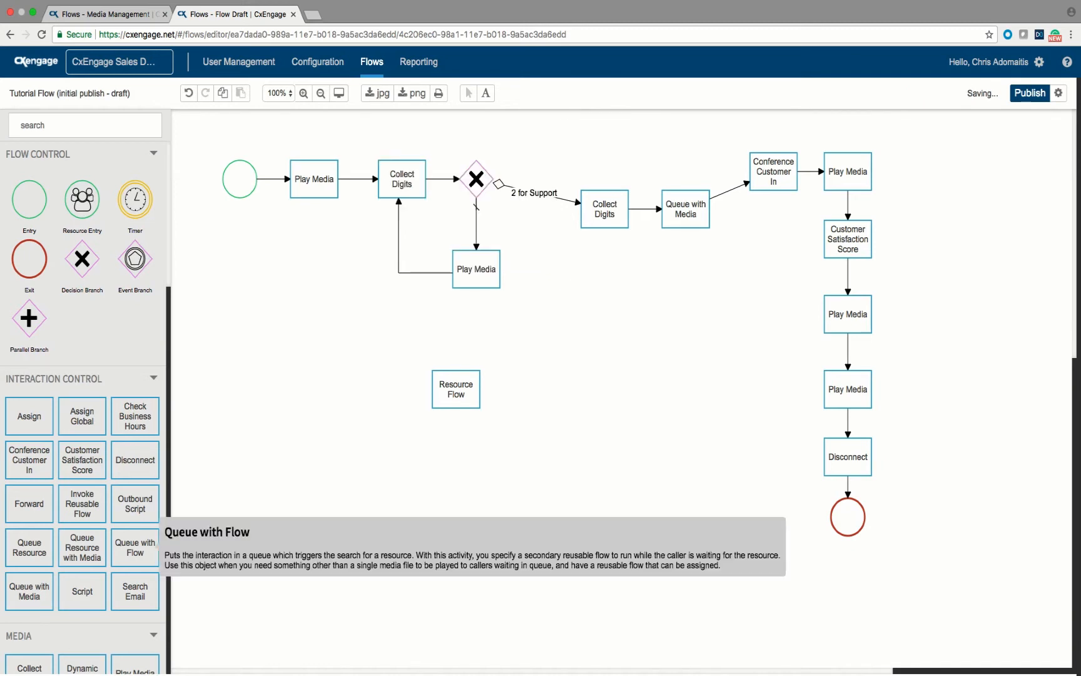
left_click_drag(136, 548, 605, 141)
left_click(550, 130)
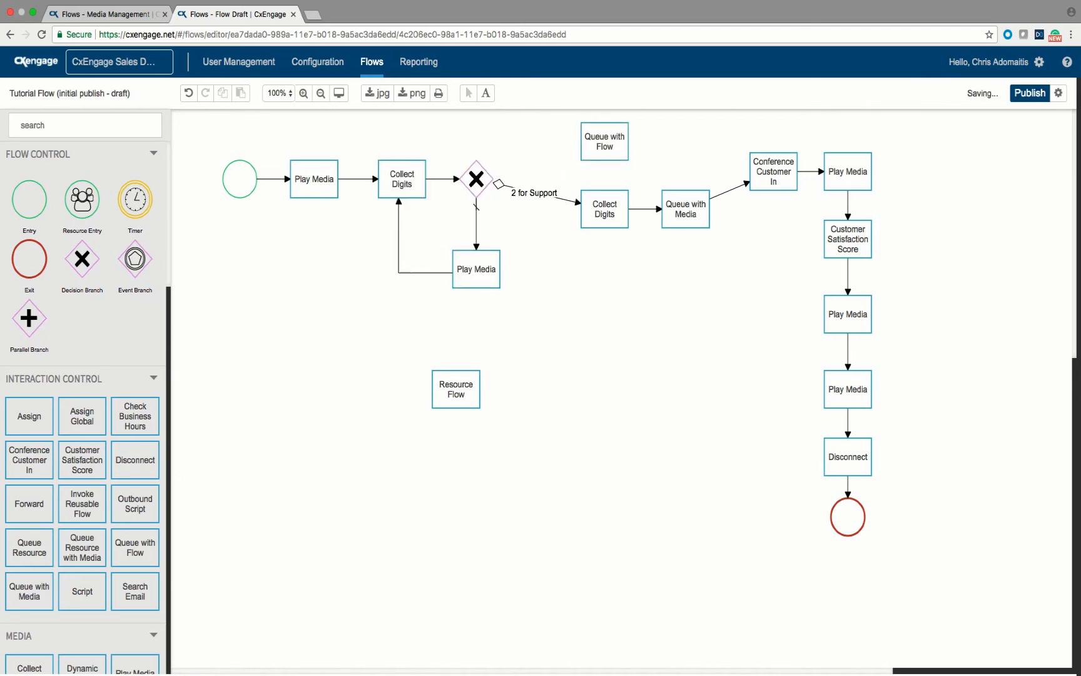
Compare the parameters of the support path's Queue with Media element with those of the new Queue with Flow element.
left_click(686, 209)
left_click(686, 183)
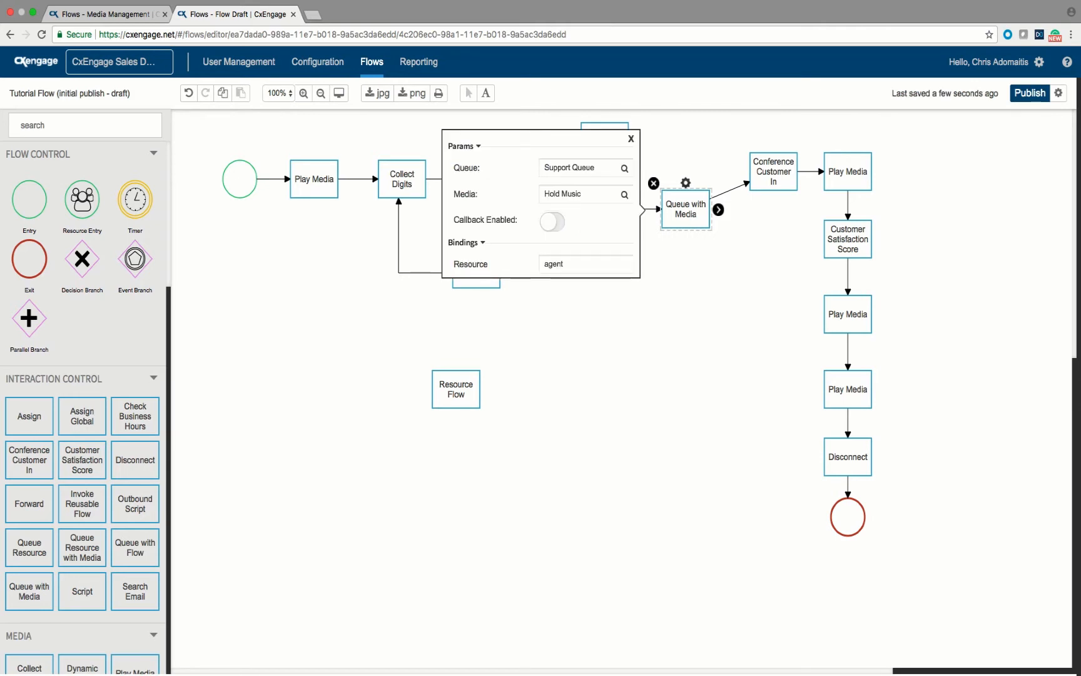
left_click(631, 139)
left_click(604, 142)
left_click(604, 116)
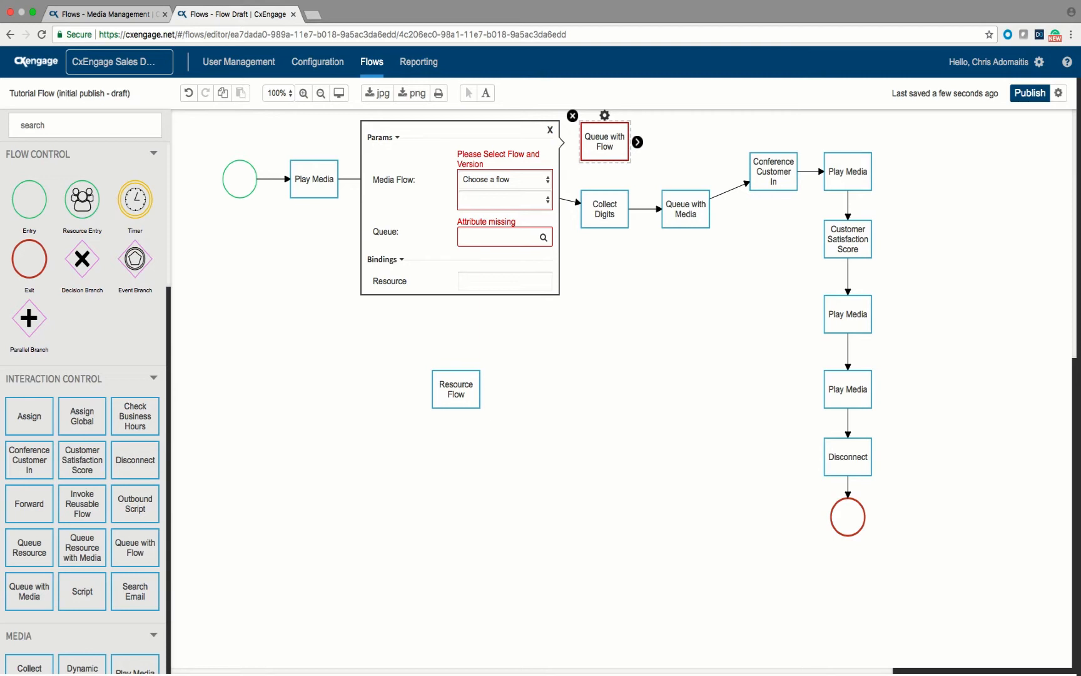
left_click(550, 130)
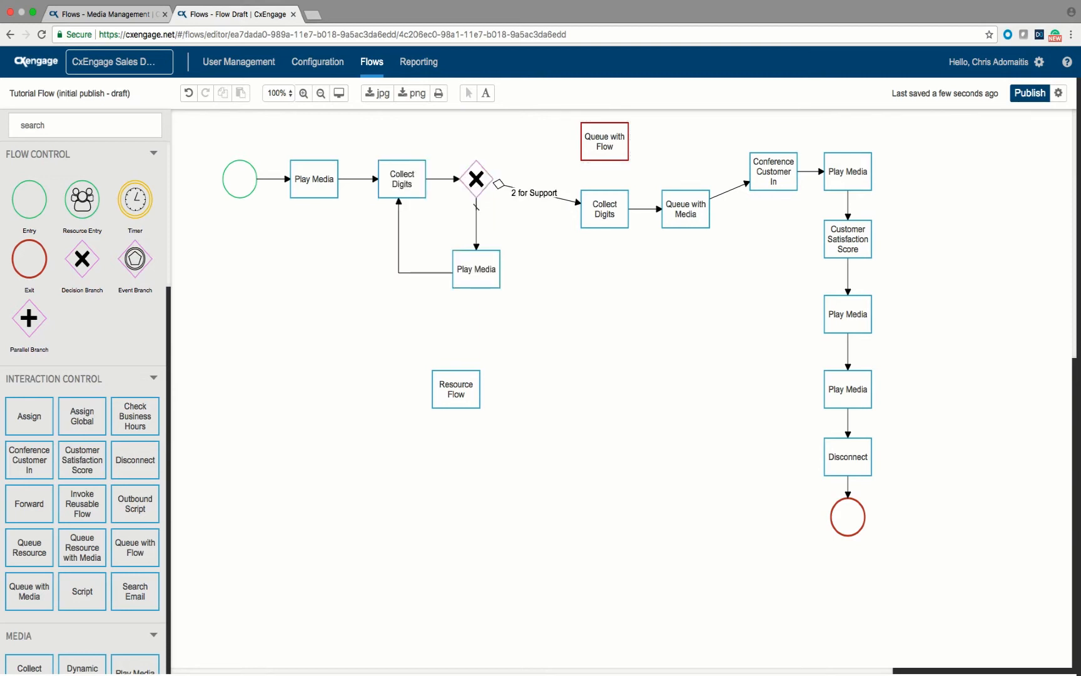
Link the decision branch to Queue with Flow using the condition (= digits "1") and the label "1 for Sales".
left_click(476, 179)
left_click_drag(499, 179, 602, 144)
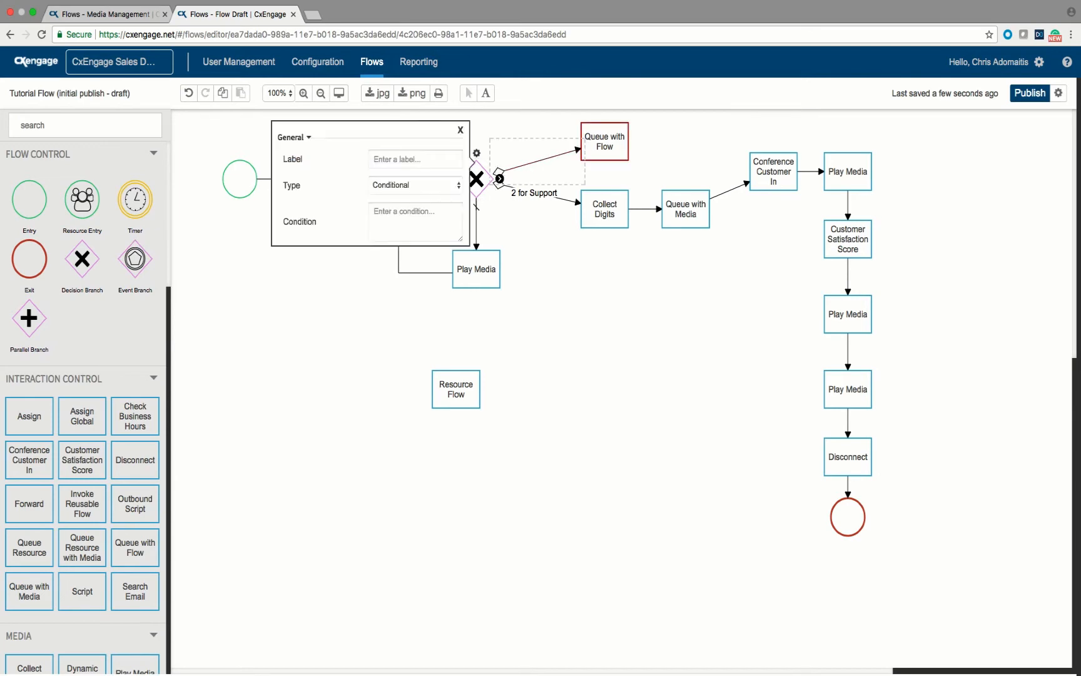
type("(")
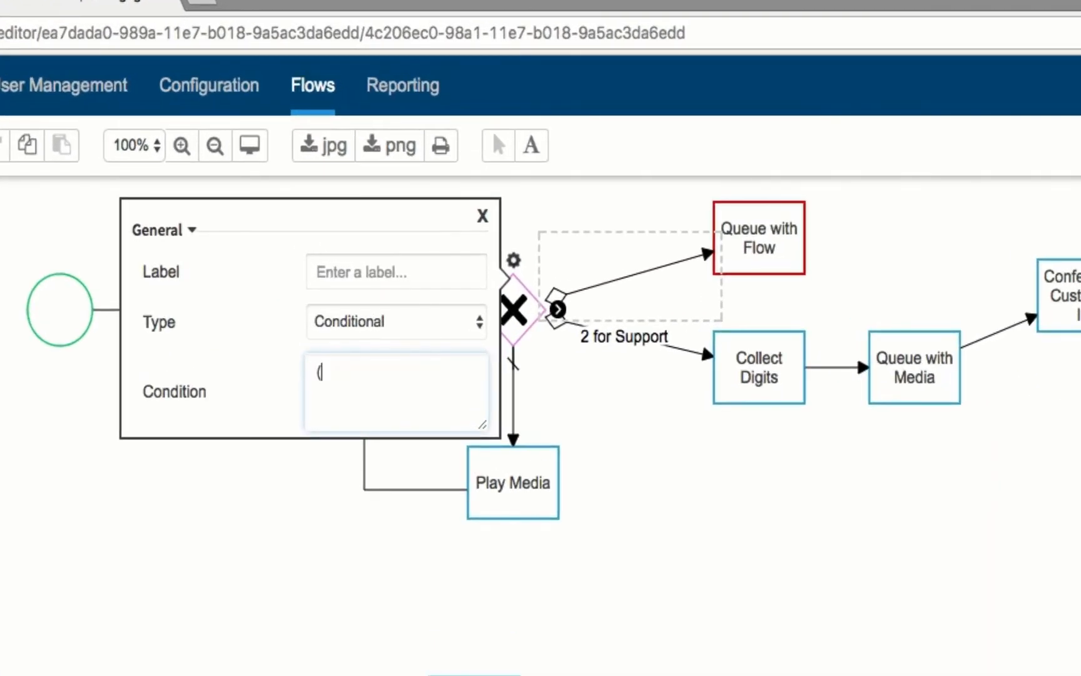
type("= digits \"1\")")
left_click(382, 272)
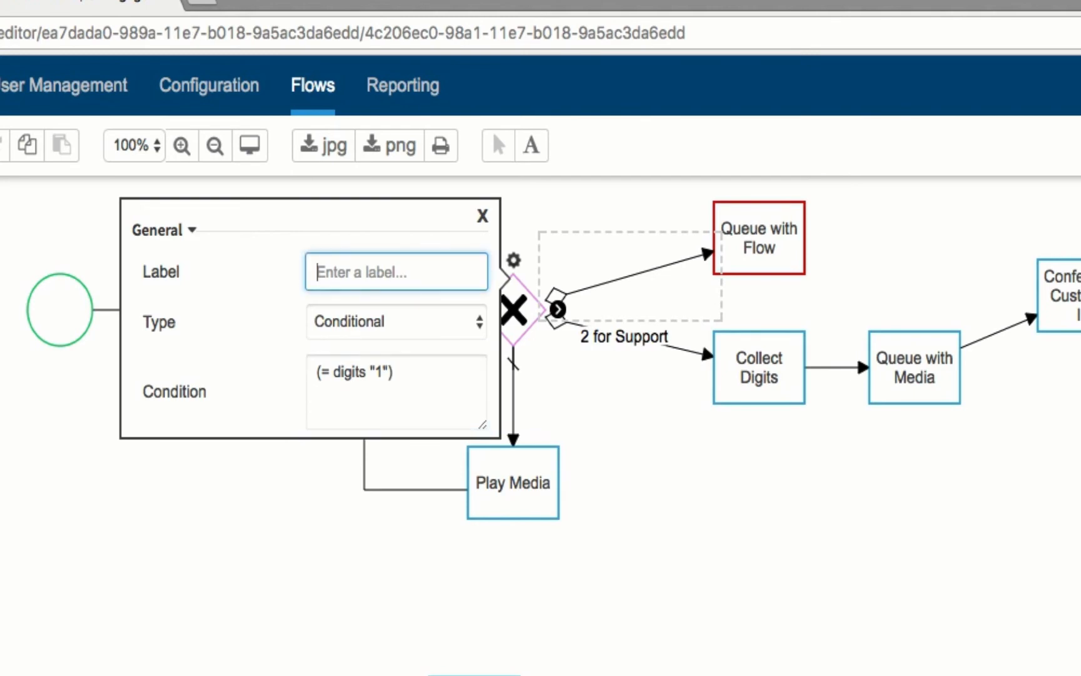
type("1 for Sales")
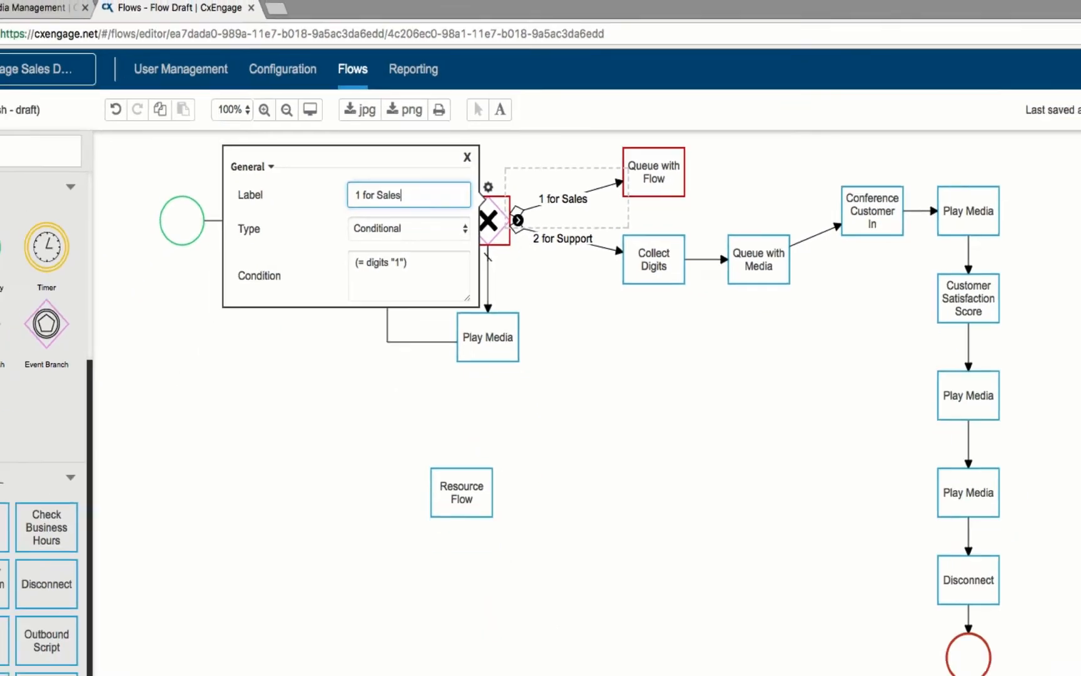
Set the Queue with Flow element's media flow to RU Tutorial Flow, using its active version.
left_click(604, 141)
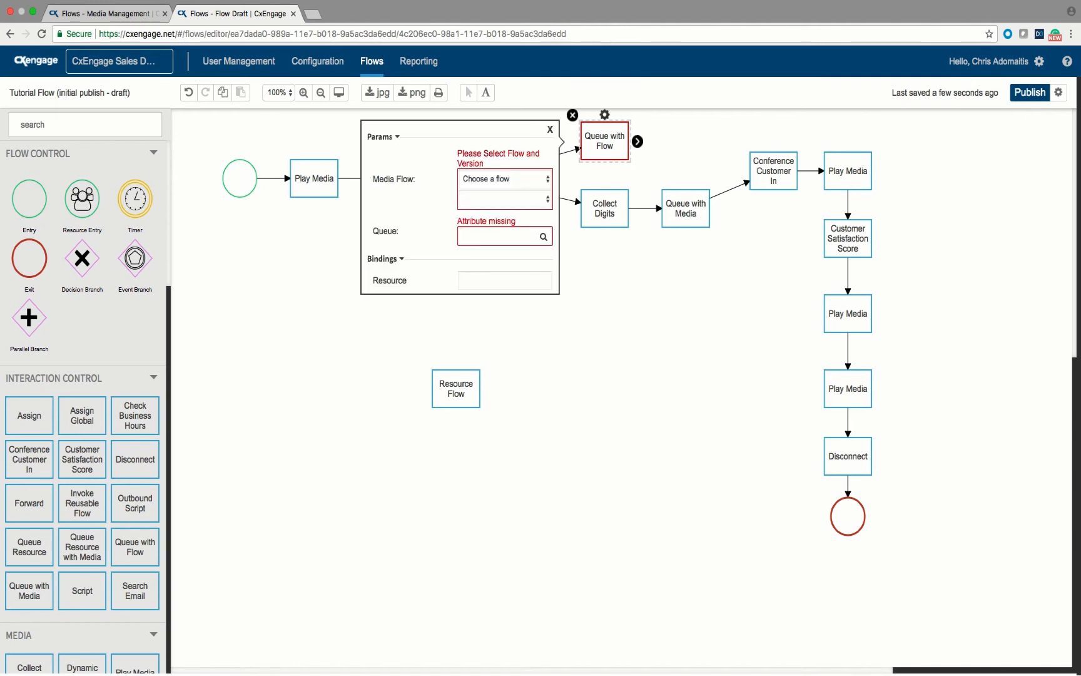
left_click(504, 179)
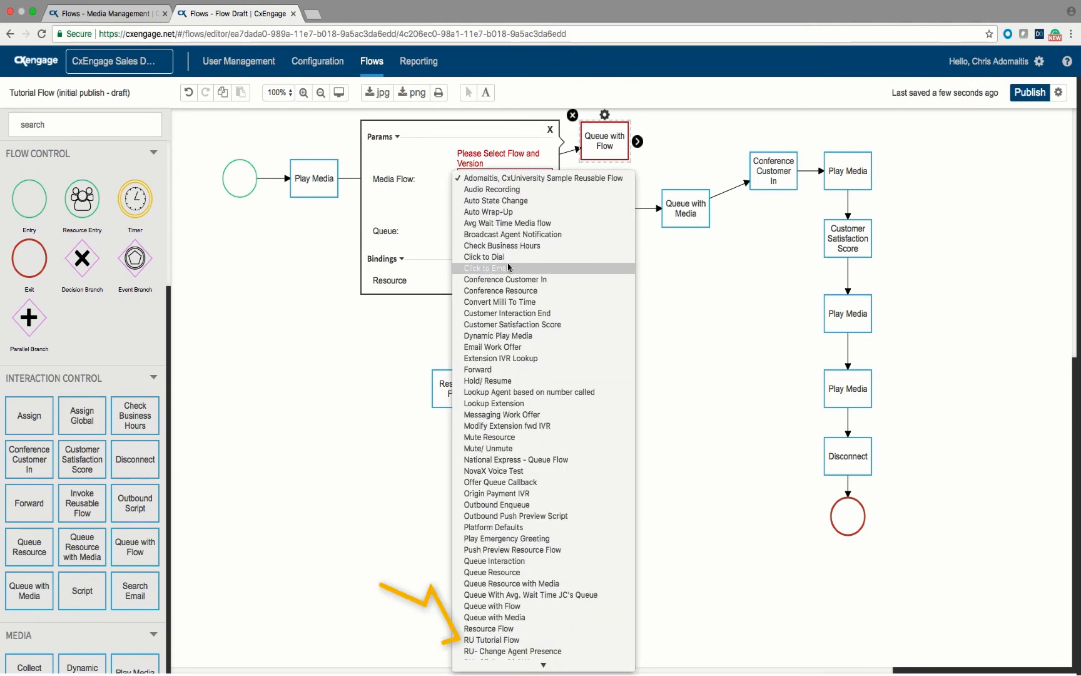
left_click(510, 639)
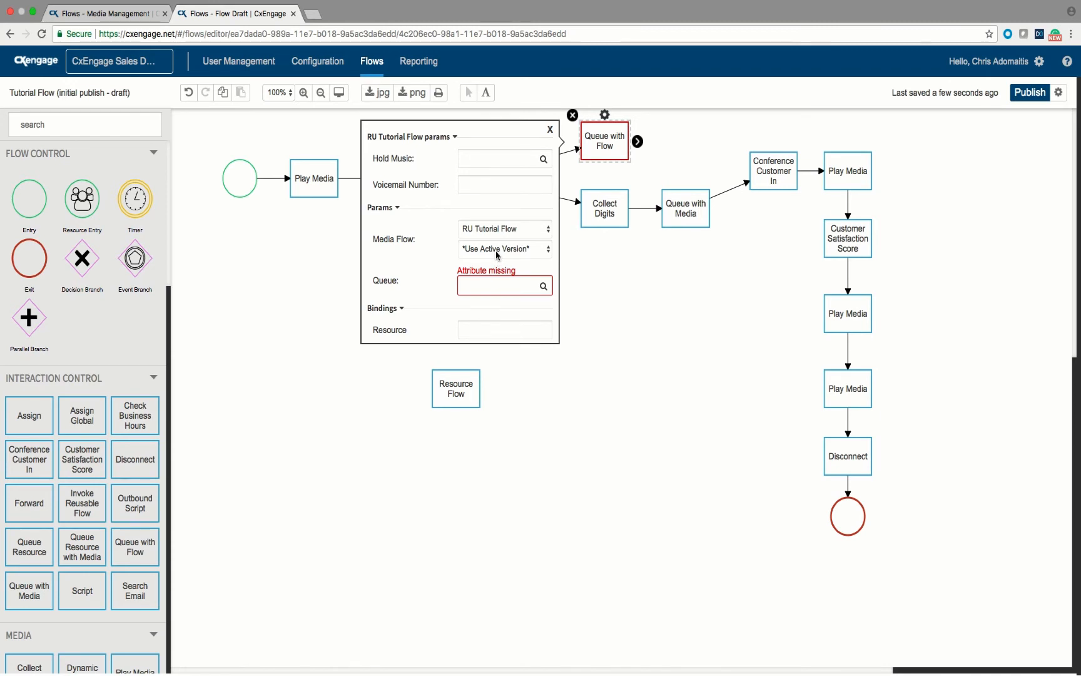
left_click(497, 250)
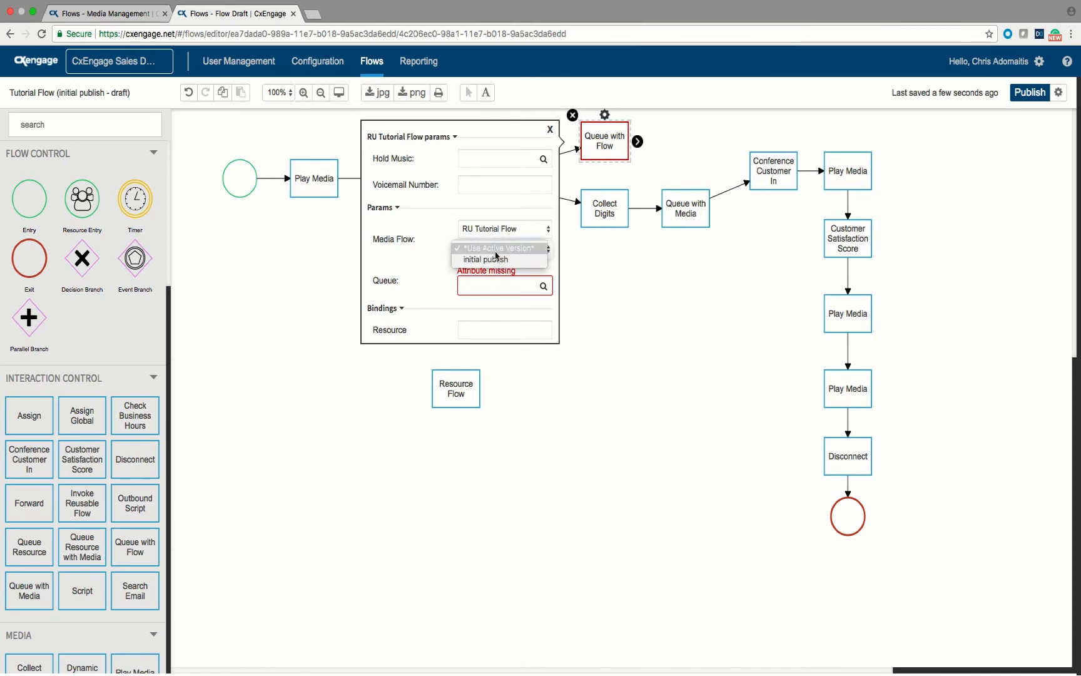
left_click(396, 215)
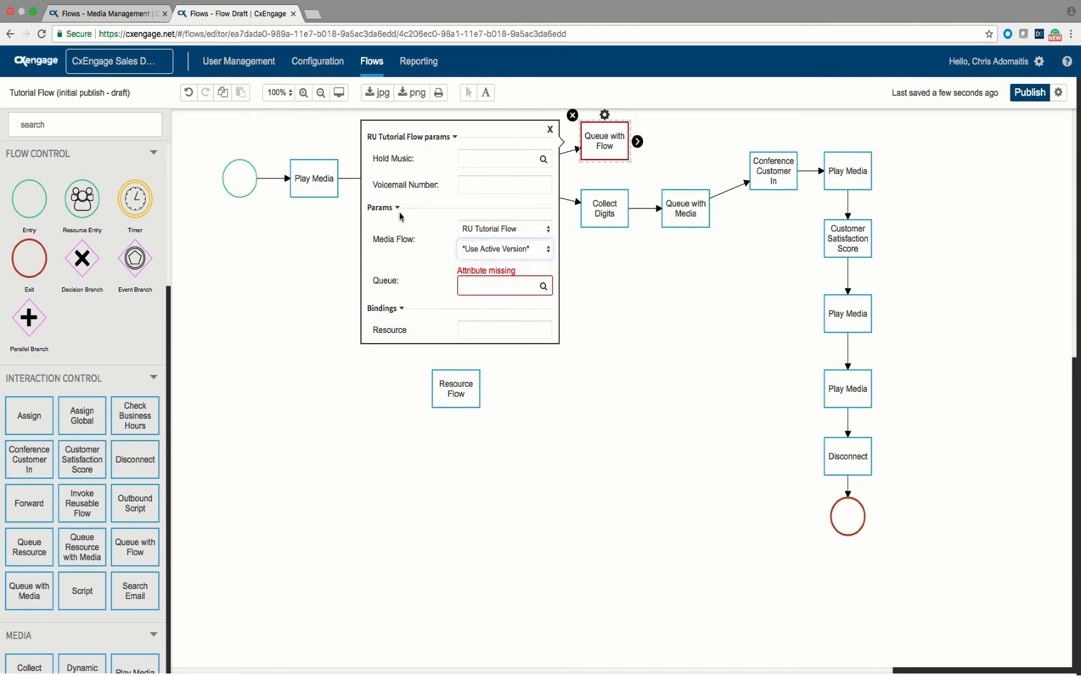
Search the Hold Music parameter's media for "tut" and choose Tutorial - Hold Music.
left_click(499, 155)
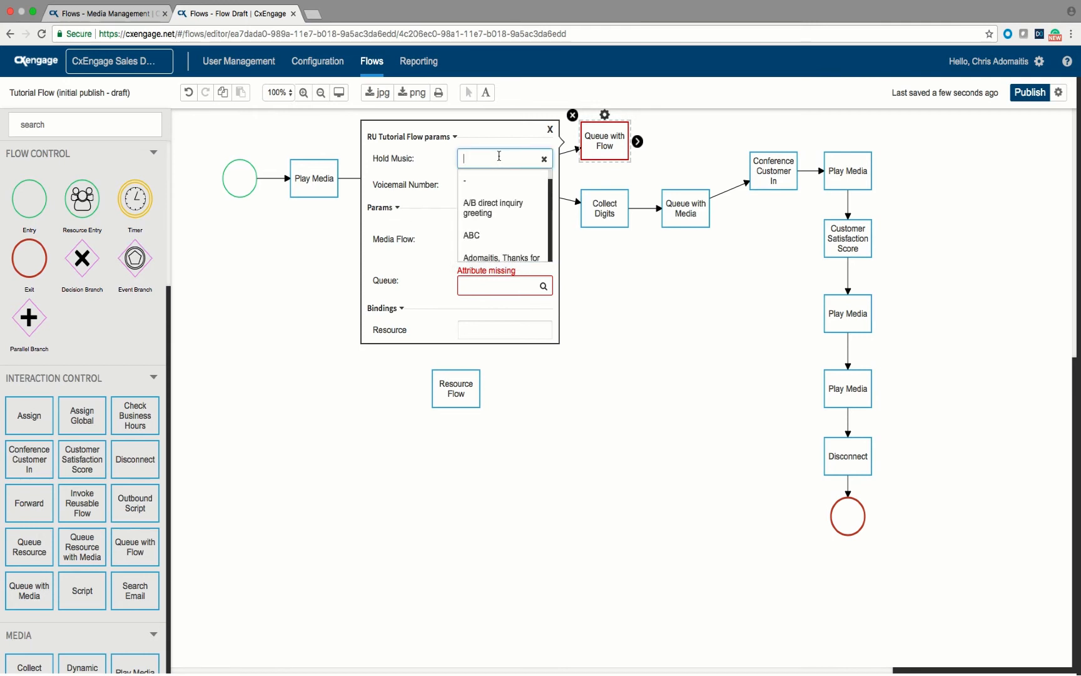
type("tut")
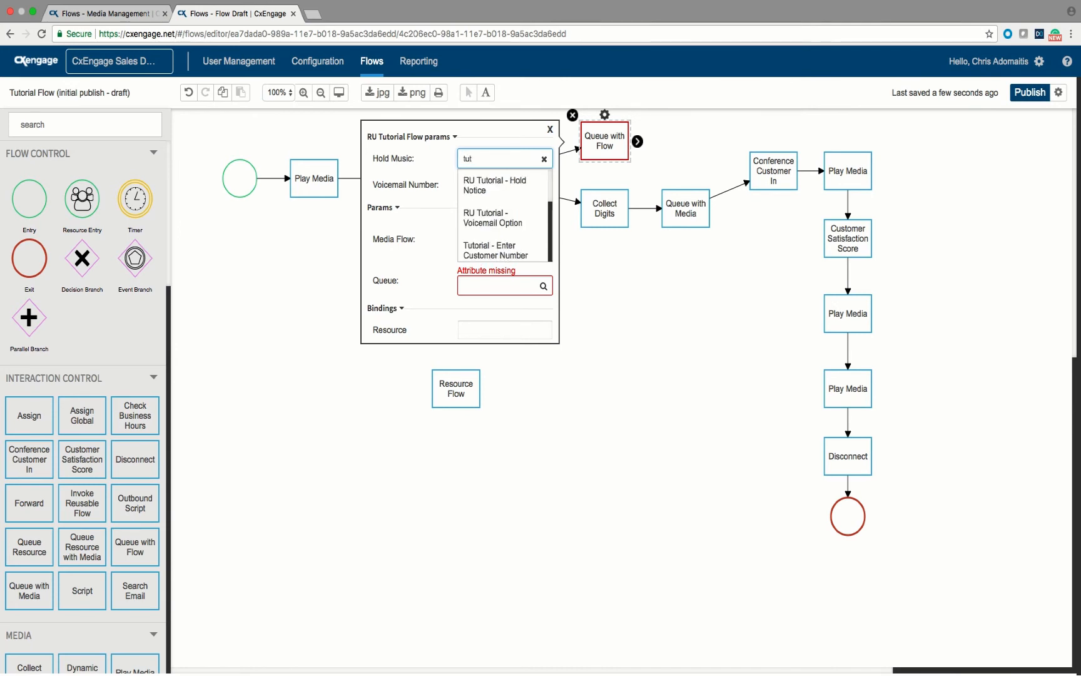
key("Down")
key("Down")
key("Down")
key("Down")
key("Down")
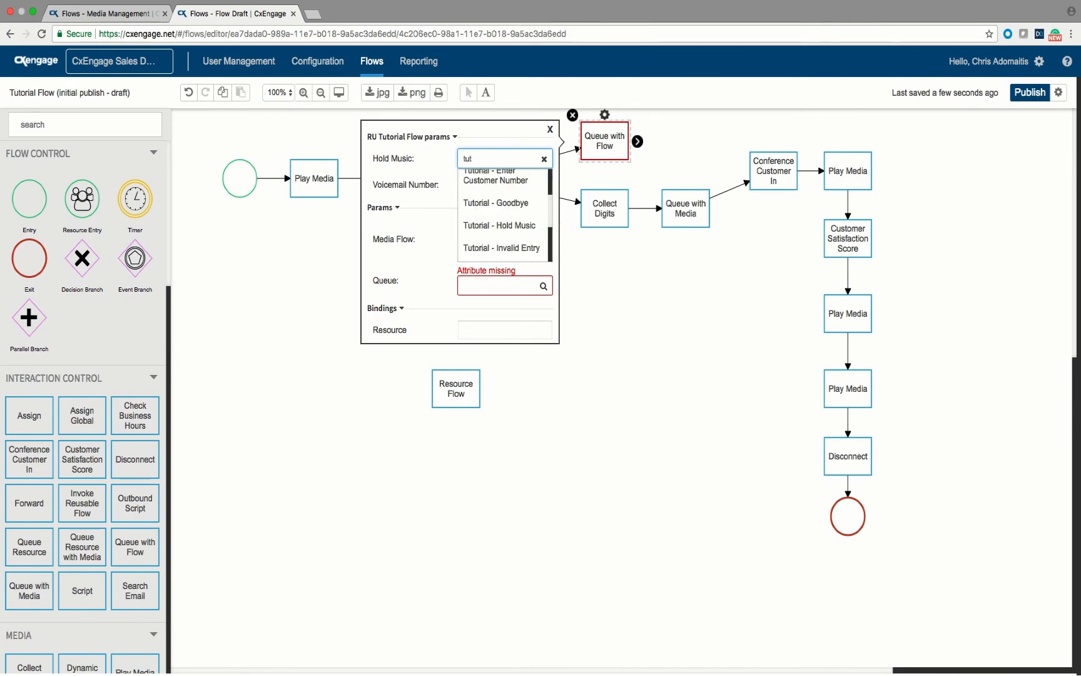
key("Return")
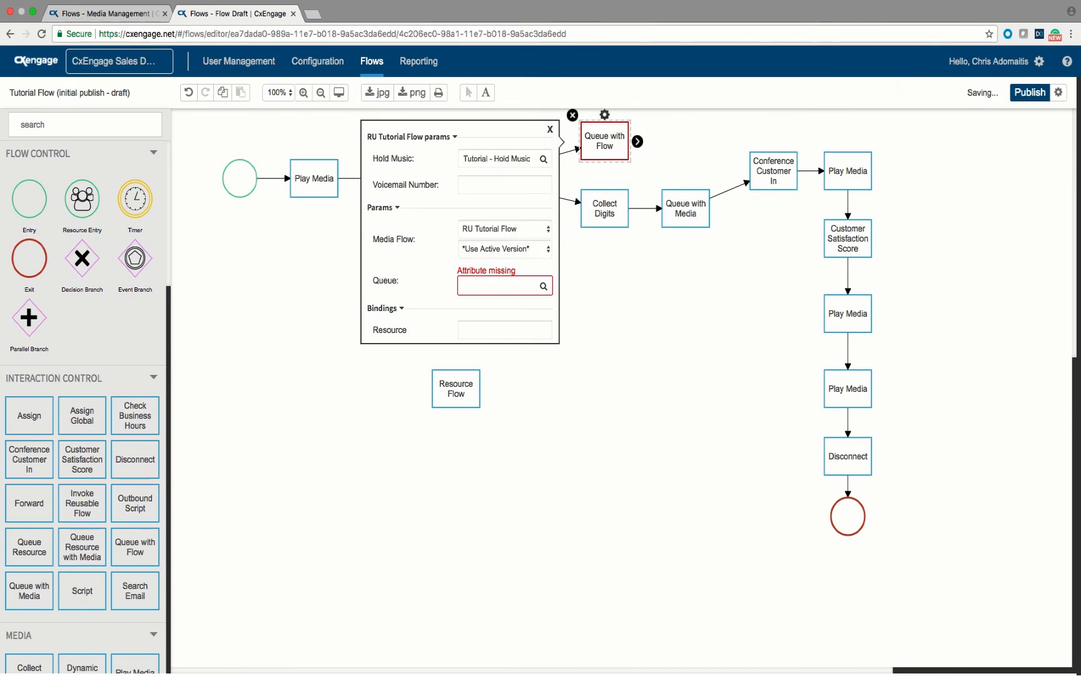
Enter the voicemail phone number, including its +1 country prefix, in the RU Tutorial Flow parameters.
left_click(505, 185)
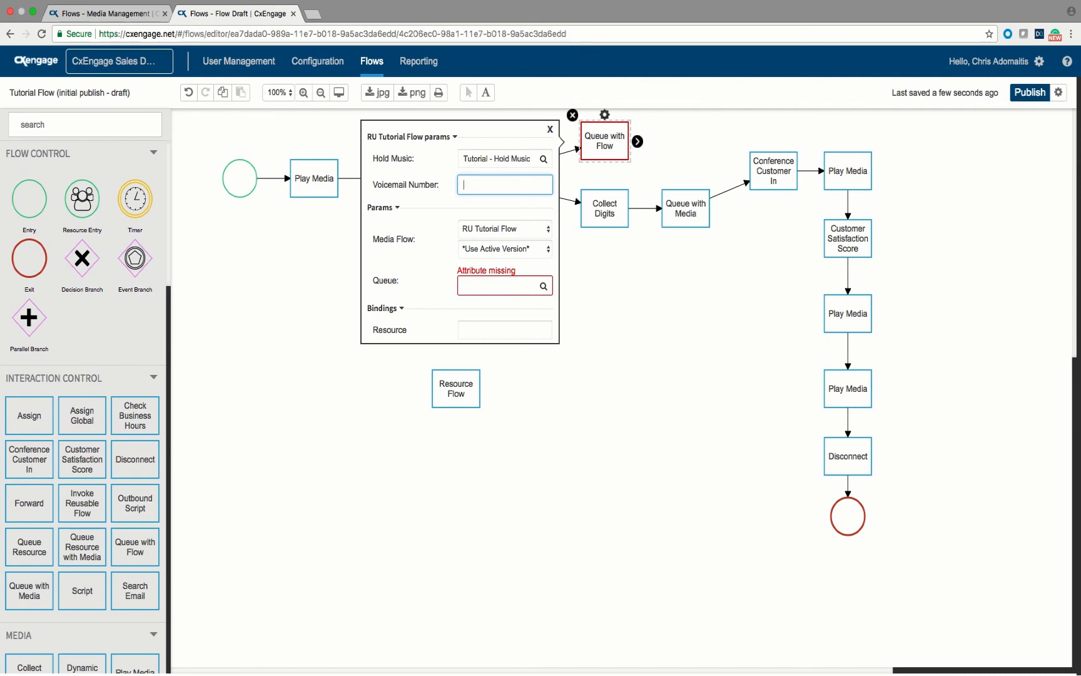
type("+1555")
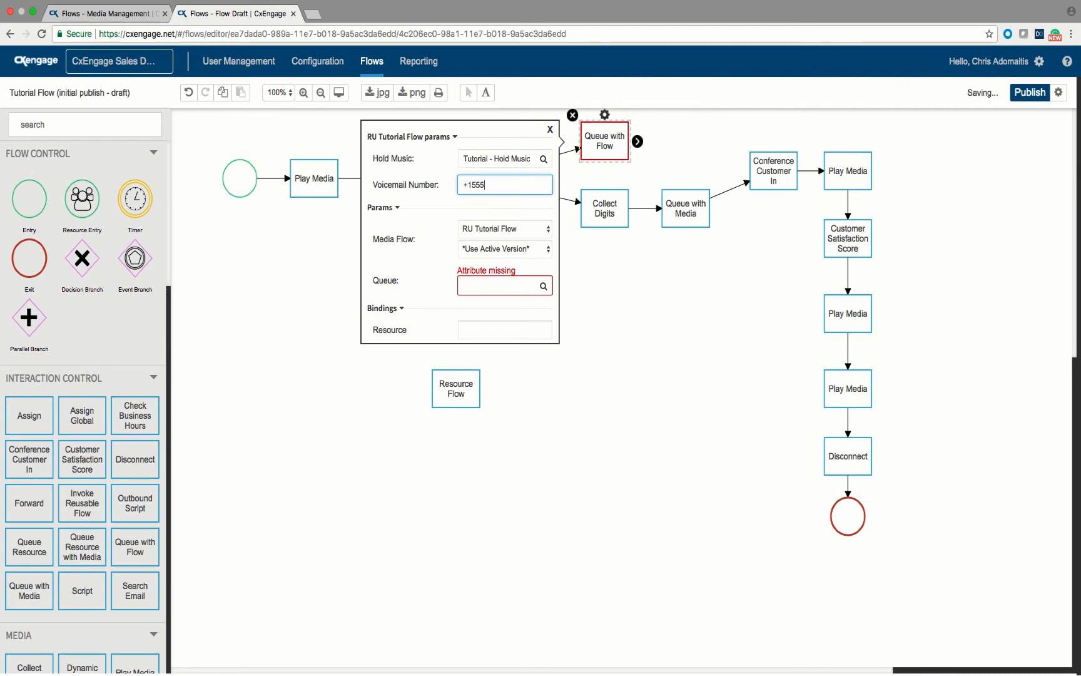
key("BackSpace")
key("BackSpace")
key("BackSpace")
type("80")
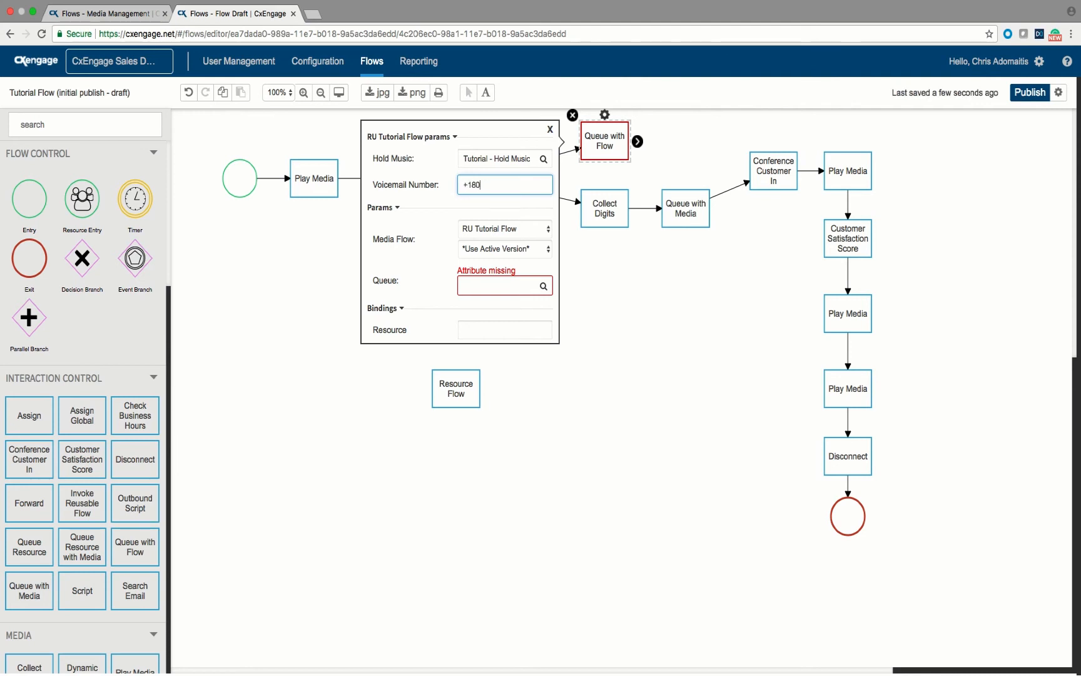
type("05551212")
Assign Sales Queue to the Queue with Flow element and bind its resource to agent.
left_click(499, 286)
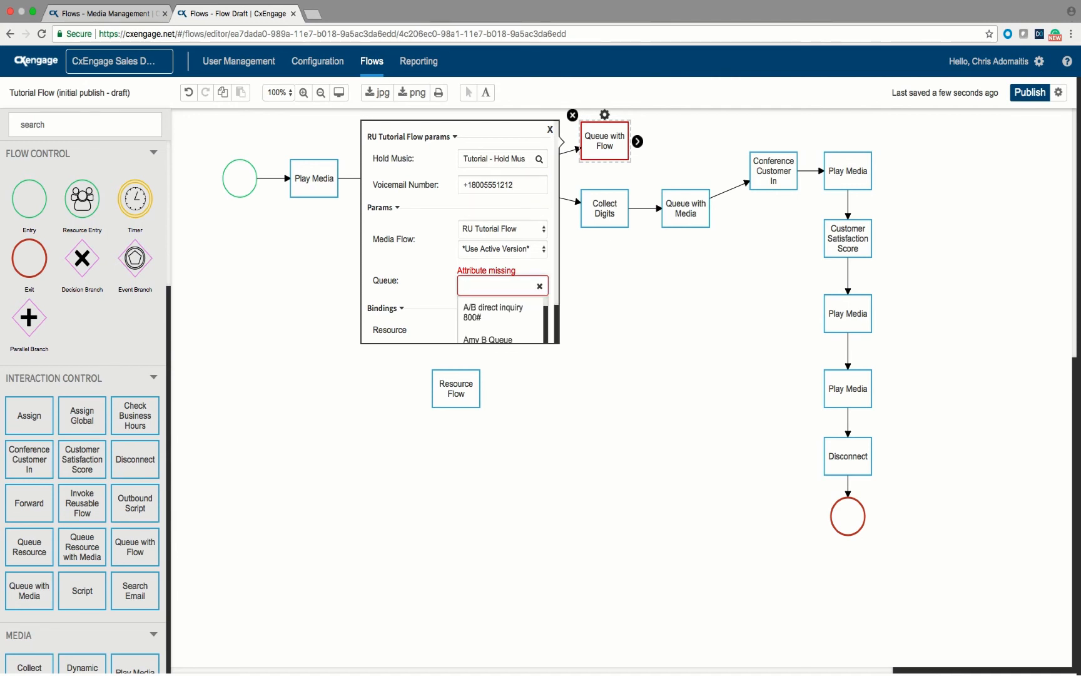
type("sales")
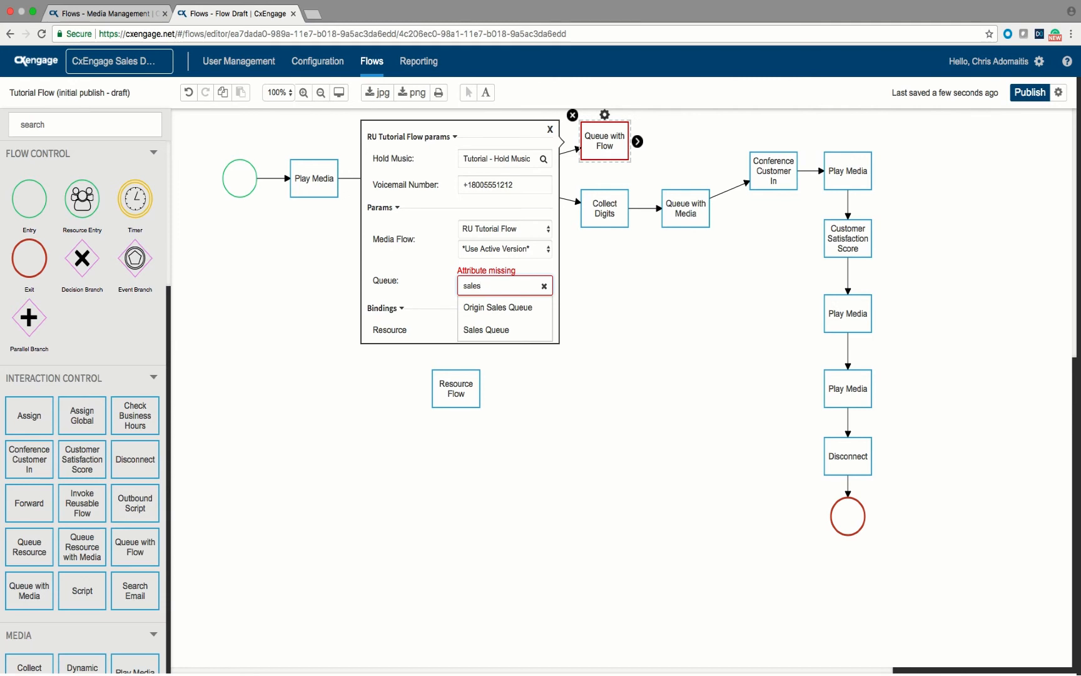
key("Return")
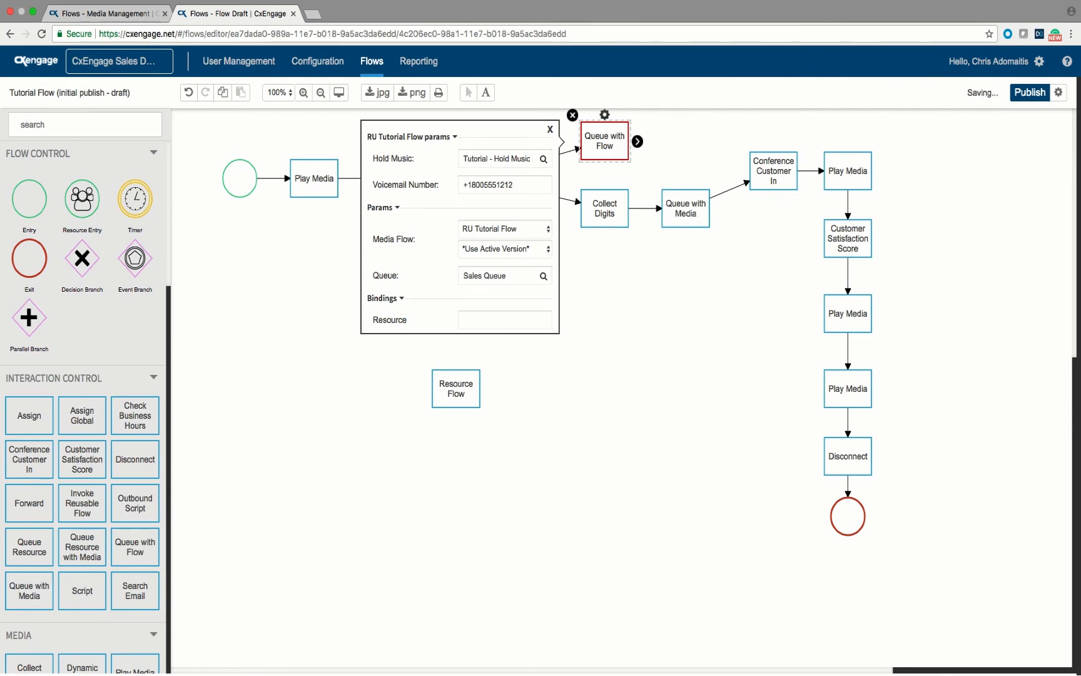
left_click(505, 320)
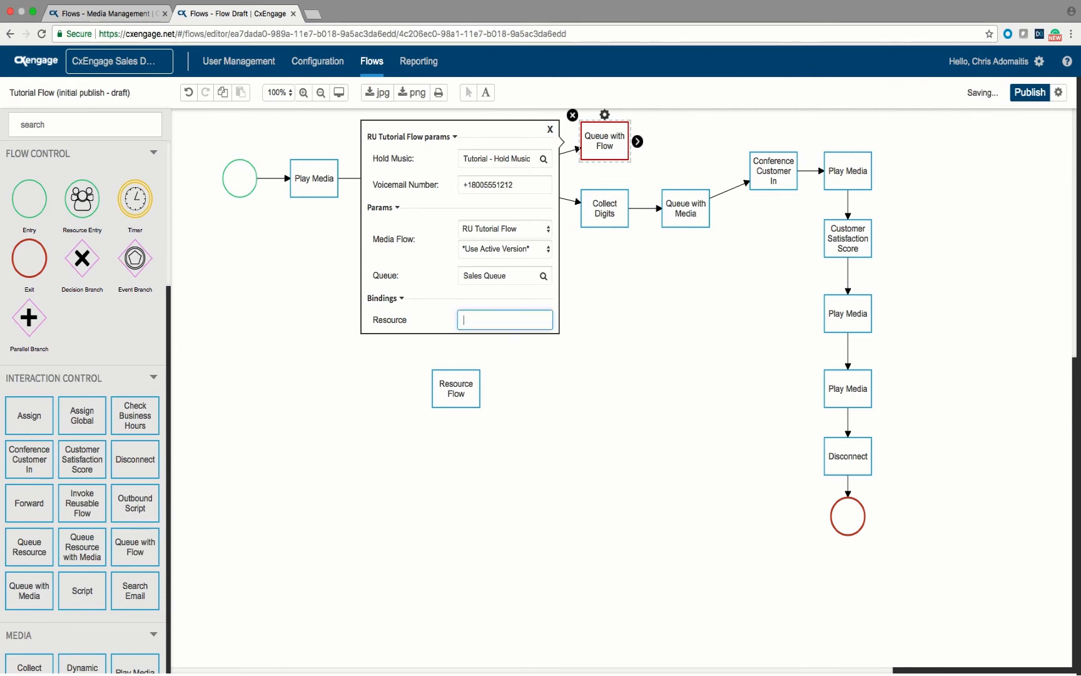
type("age")
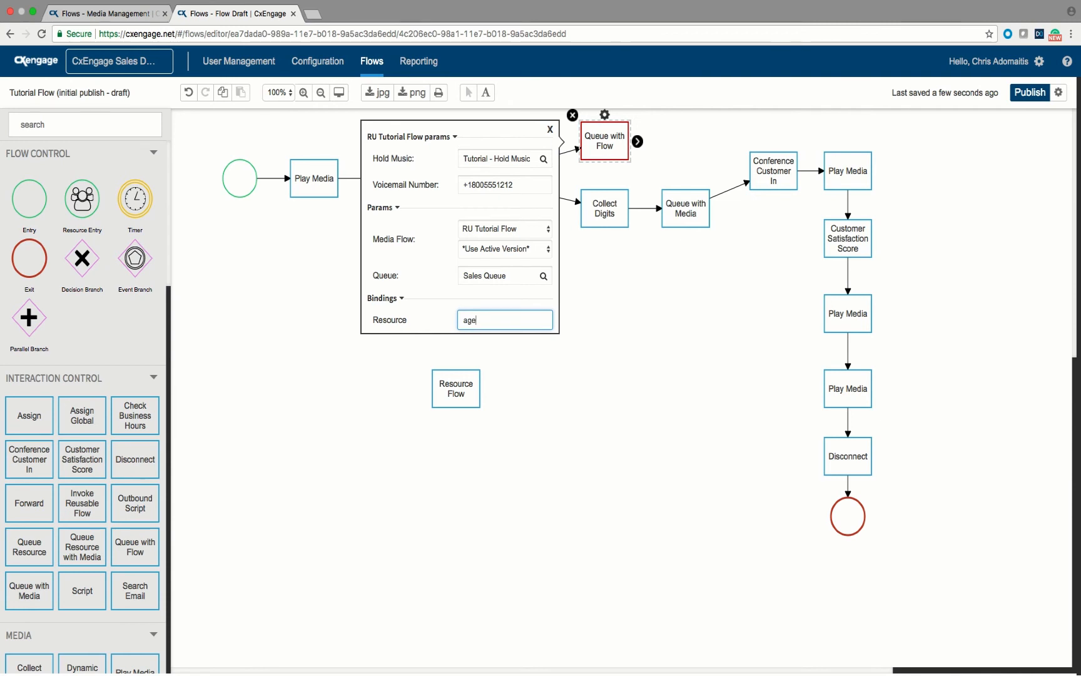
type("nt")
key("Escape")
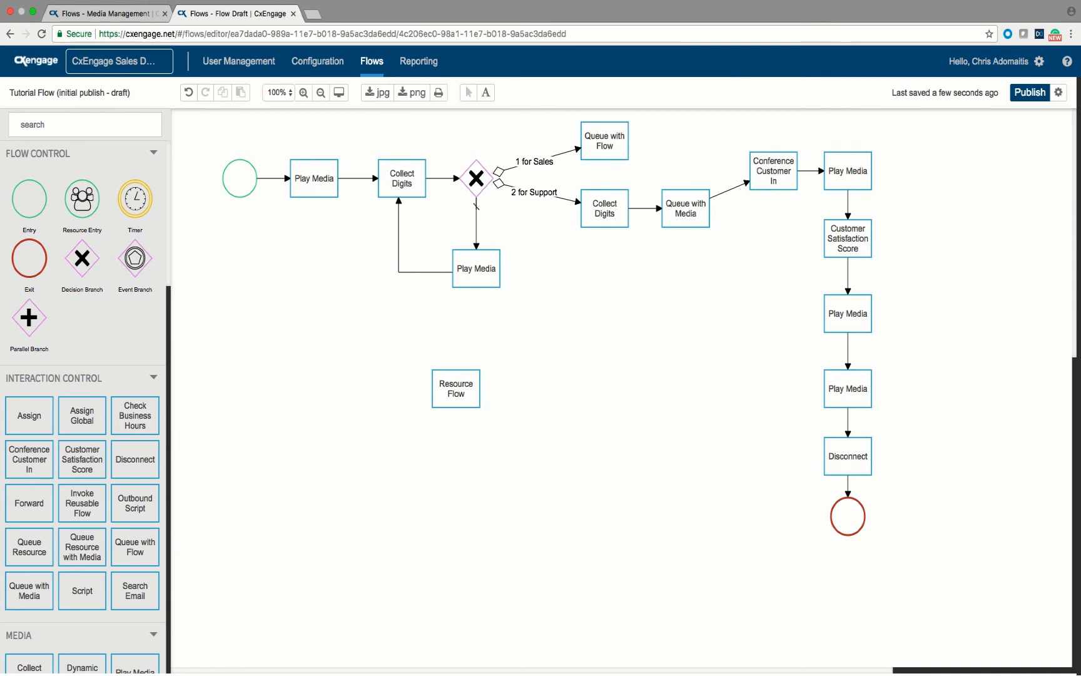
Check the support Queue with Media settings and connect Queue with Flow to the Conference Customer In element.
left_click(685, 209)
left_click(686, 182)
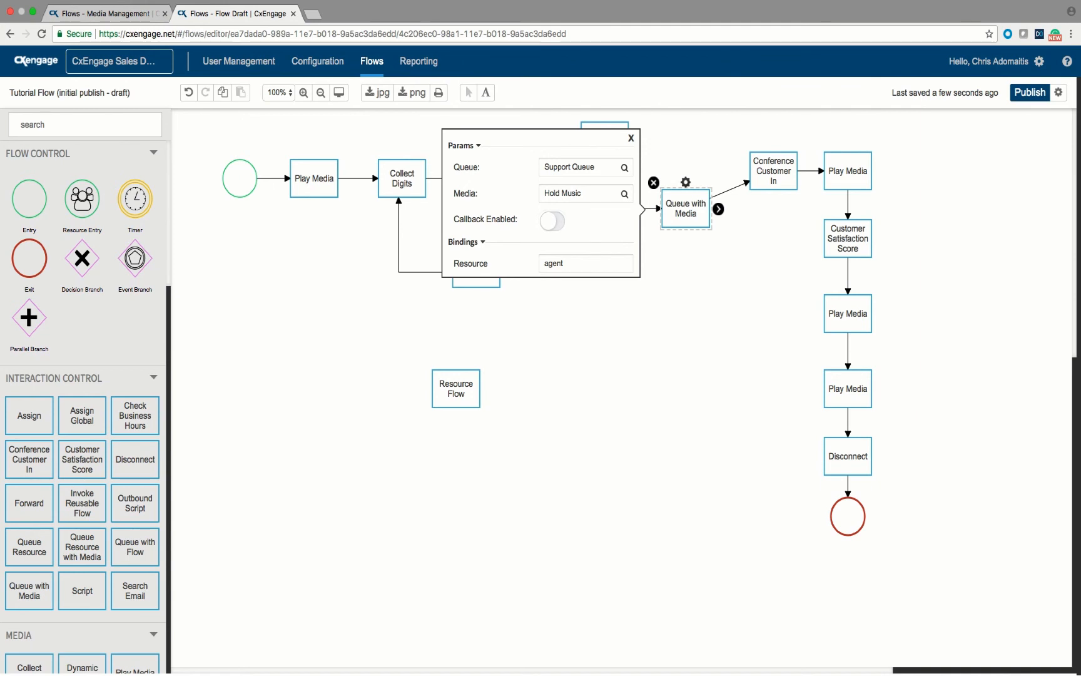
left_click(630, 138)
left_click(605, 141)
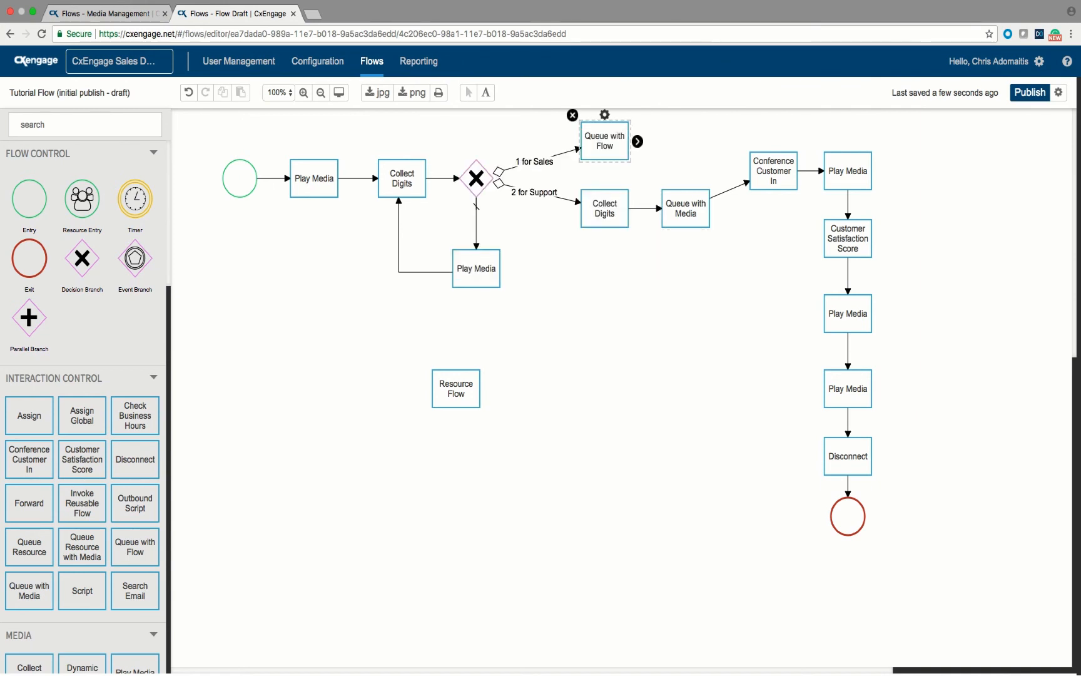
left_click(604, 115)
left_click_drag(637, 142, 774, 168)
left_click(596, 134)
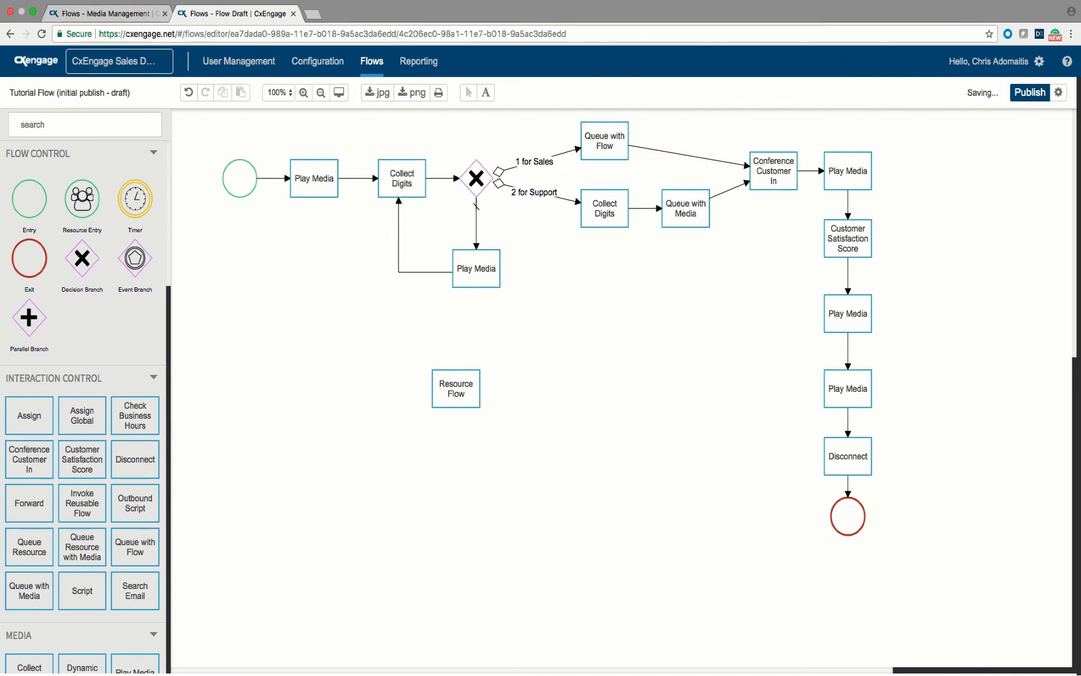
Review the settings of the support path's Collect Digits and Queue with Media elements and of the sales path's Queue with Flow.
mouse_move(531, 191)
left_click(604, 209)
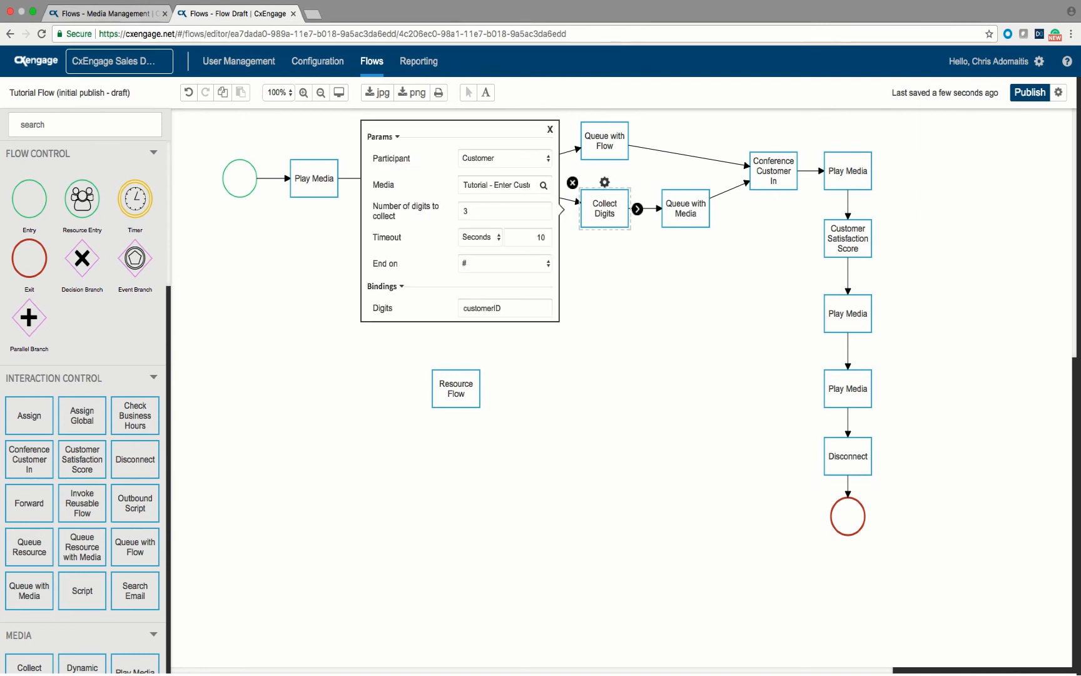
left_click(626, 301)
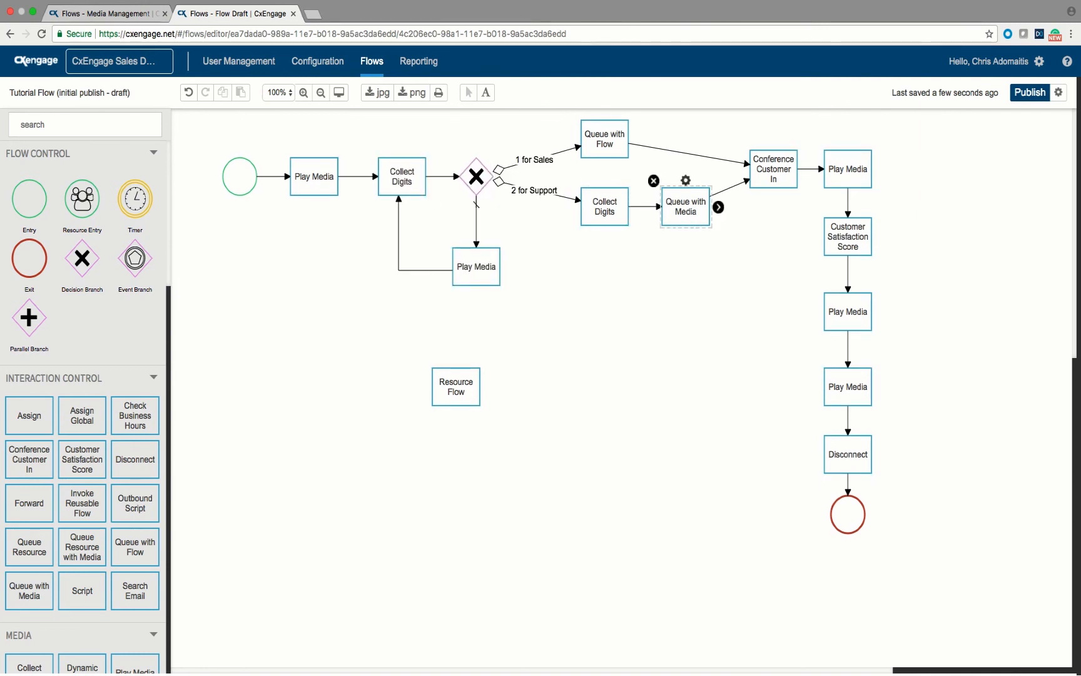
left_click(686, 206)
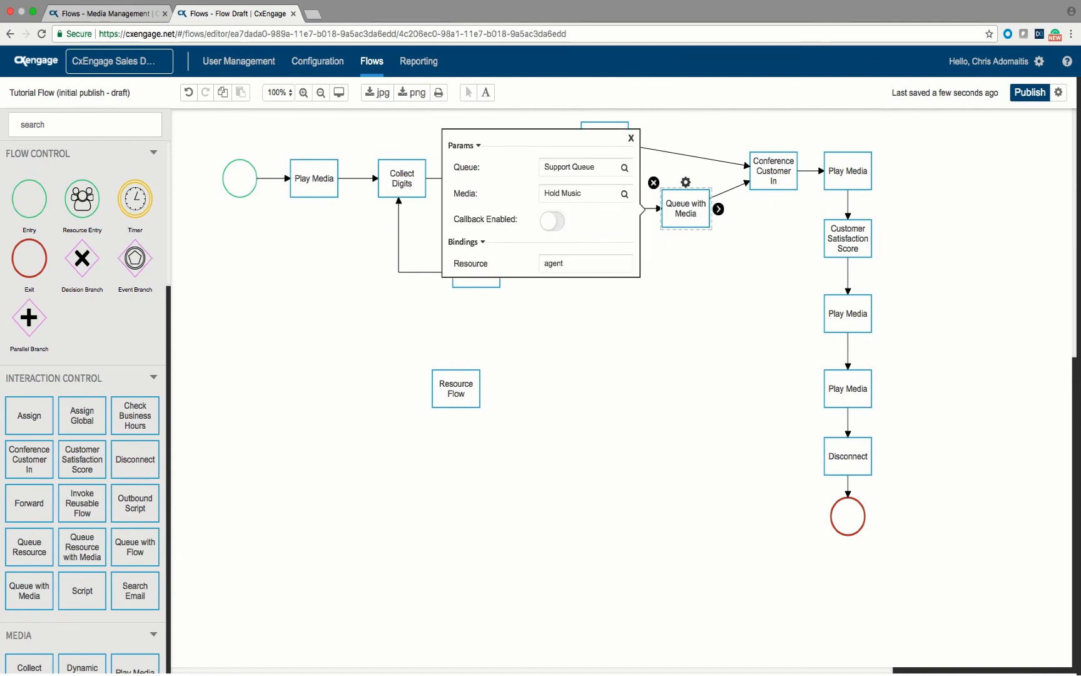
left_click(651, 301)
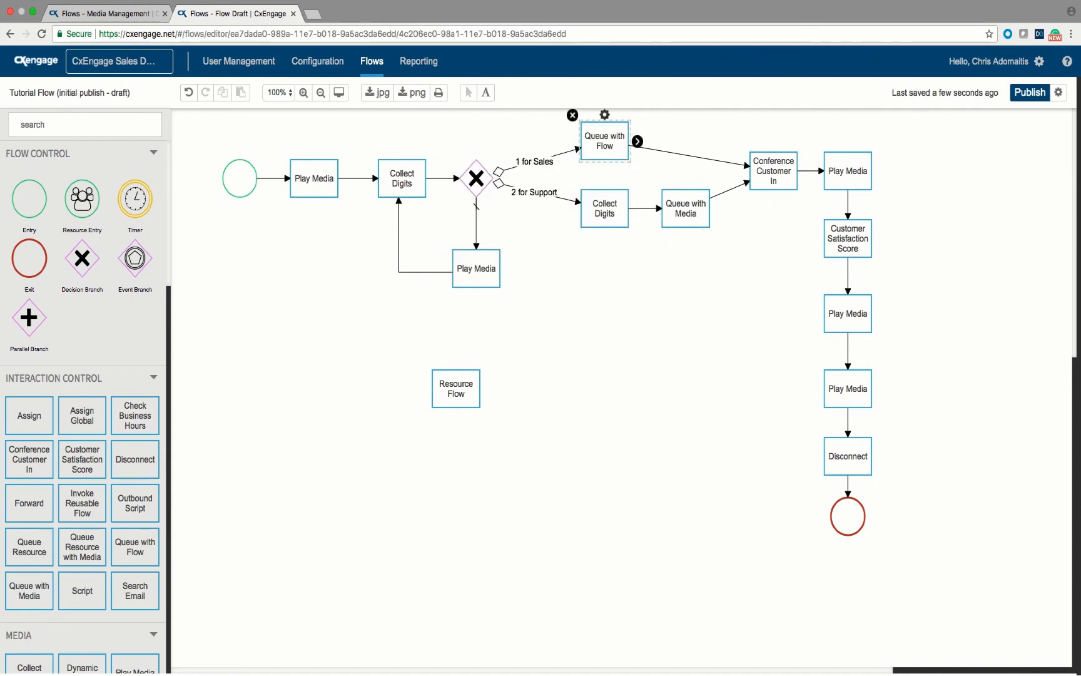
left_click(605, 141)
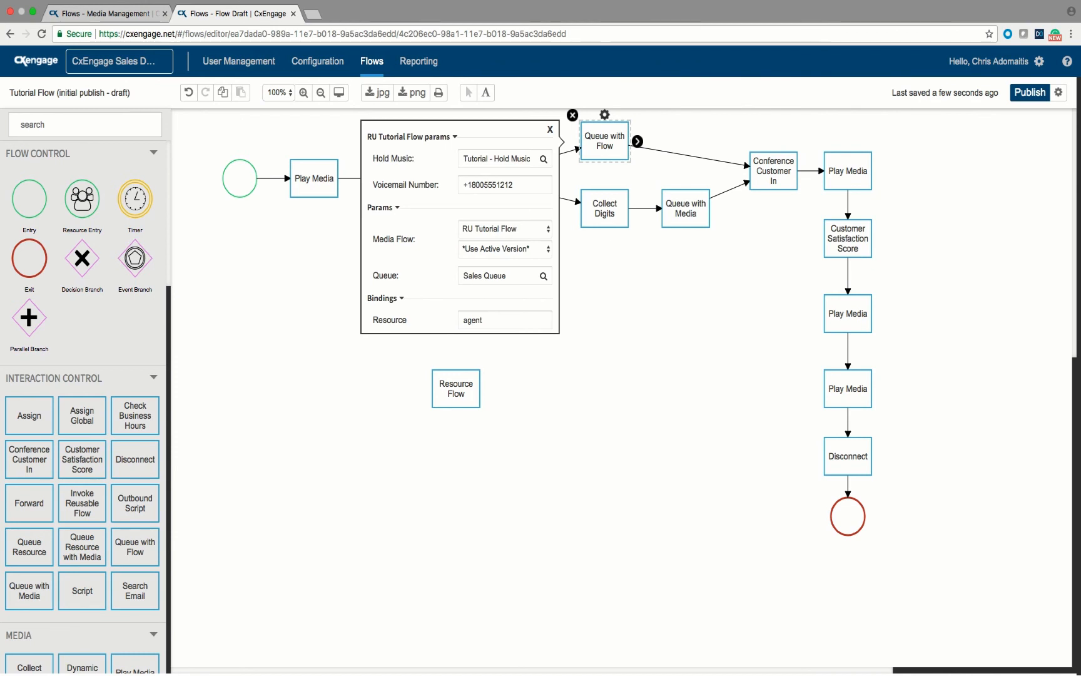